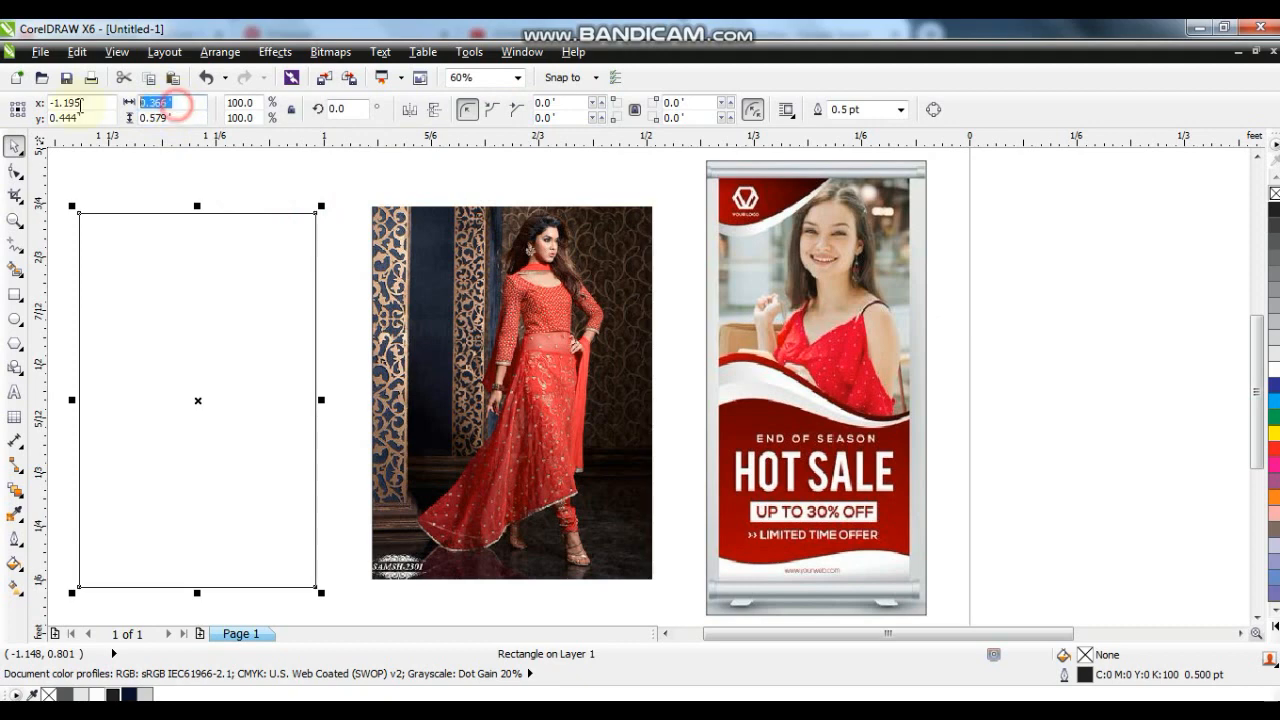
# - Set the empty rectangle's size to 2 feet wide by 5 feet high
pyautogui.write('2')
pyautogui.press('Tab')
pyautogui.write('5')
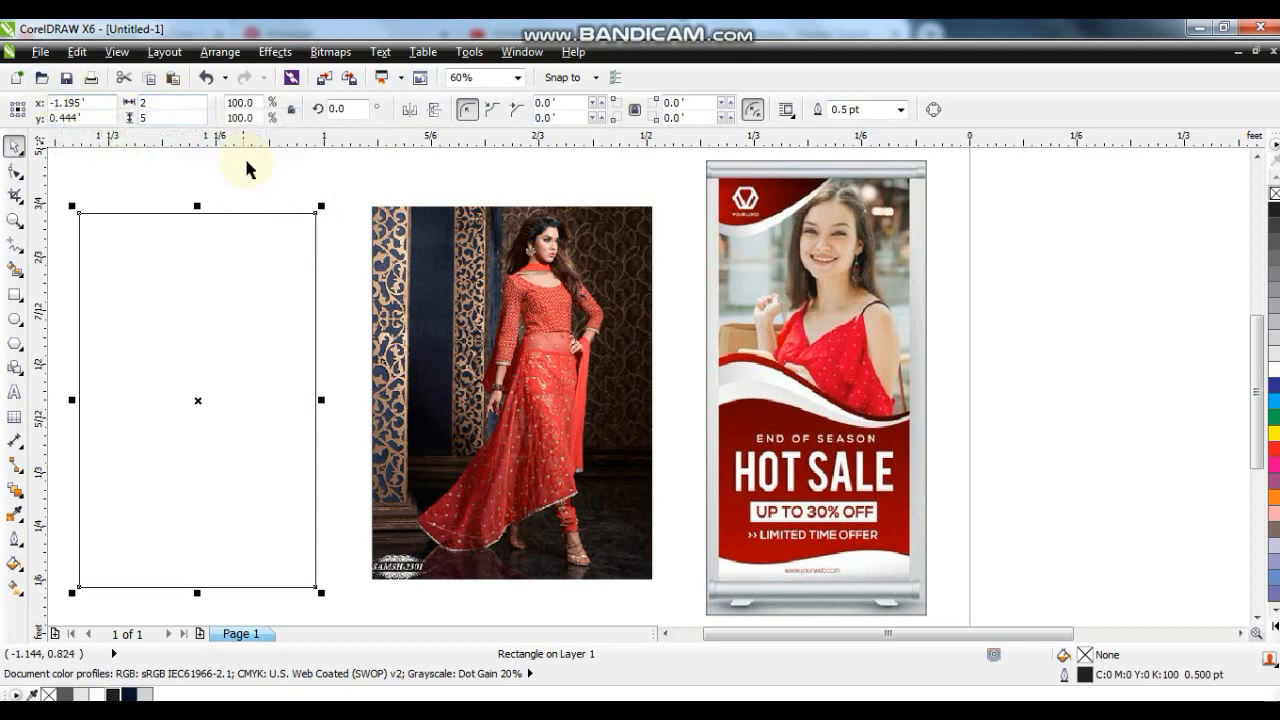
pyautogui.press('Return')
pyautogui.hotkey('shift', 'F2')
# - Enlarge the Hot Sale reference banner to about 2.1 by 4.4 feet beside the rectangle and move the woman's photo to the rectangle's other side
pyautogui.moveTo(648, 388); pyautogui.dragTo(491, 386)
pyautogui.click(730, 385)
pyautogui.moveTo(752, 350); pyautogui.dragTo(840, 226)
pyautogui.moveTo(923, 277); pyautogui.dragTo(1123, 277)
pyautogui.moveTo(695, 400); pyautogui.dragTo(206, 379)
pyautogui.moveTo(814, 409); pyautogui.dragTo(700, 408)
pyautogui.moveTo(943, 150); pyautogui.dragTo(917, 202)
pyautogui.keyDown('shift'); pyautogui.click(895, 258); pyautogui.keyUp('shift')
pyautogui.moveTo(828, 293); pyautogui.dragTo(767, 293)
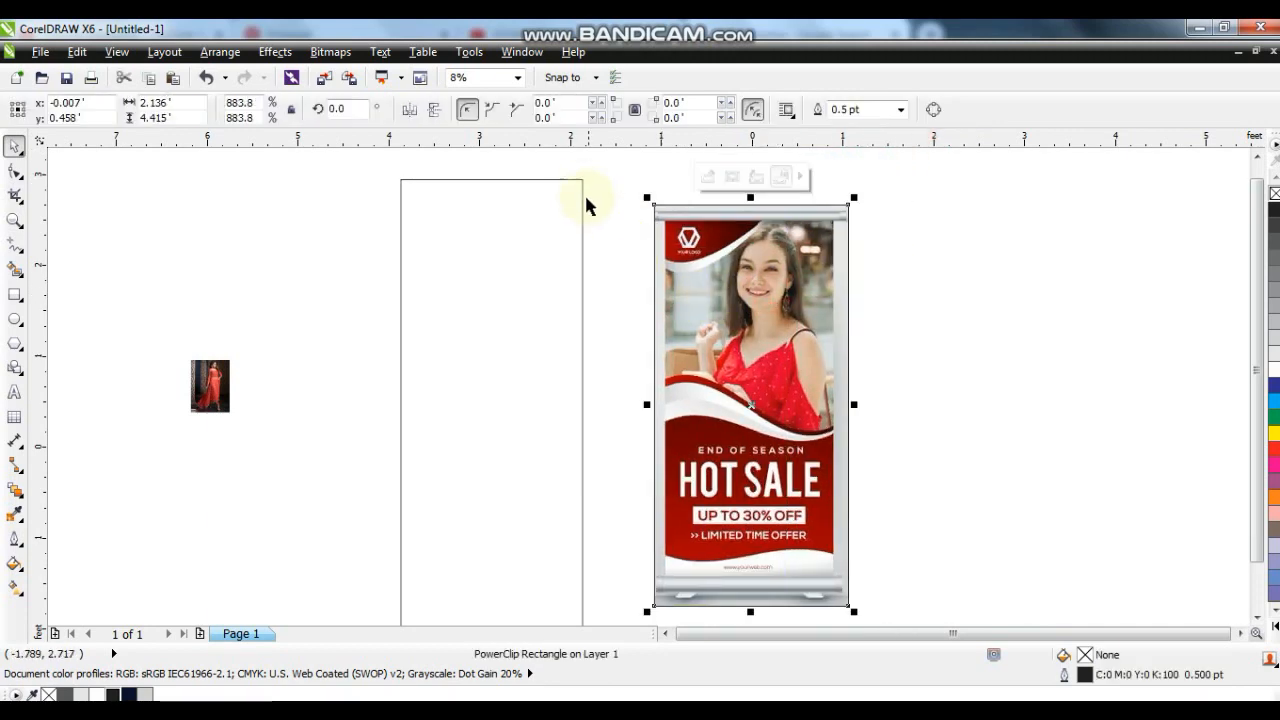
pyautogui.keyDown('shift'); pyautogui.click(578, 180); pyautogui.keyUp('shift')
pyautogui.click(945, 318)
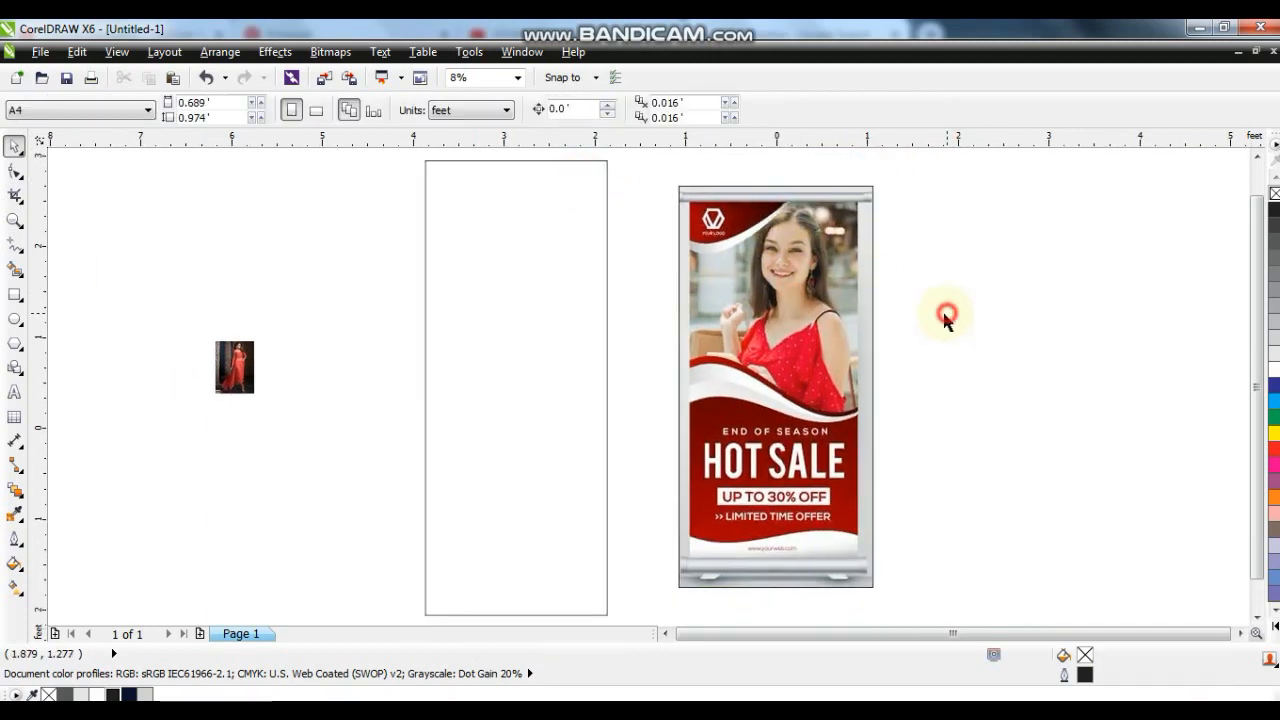
# - Draw a closed four-sided freehand shape about 2.2 feet wide over the lower part of the rectangle, slightly overlapping its sides and base
pyautogui.click(14, 220)
pyautogui.moveTo(366, 291); pyautogui.dragTo(955, 620)
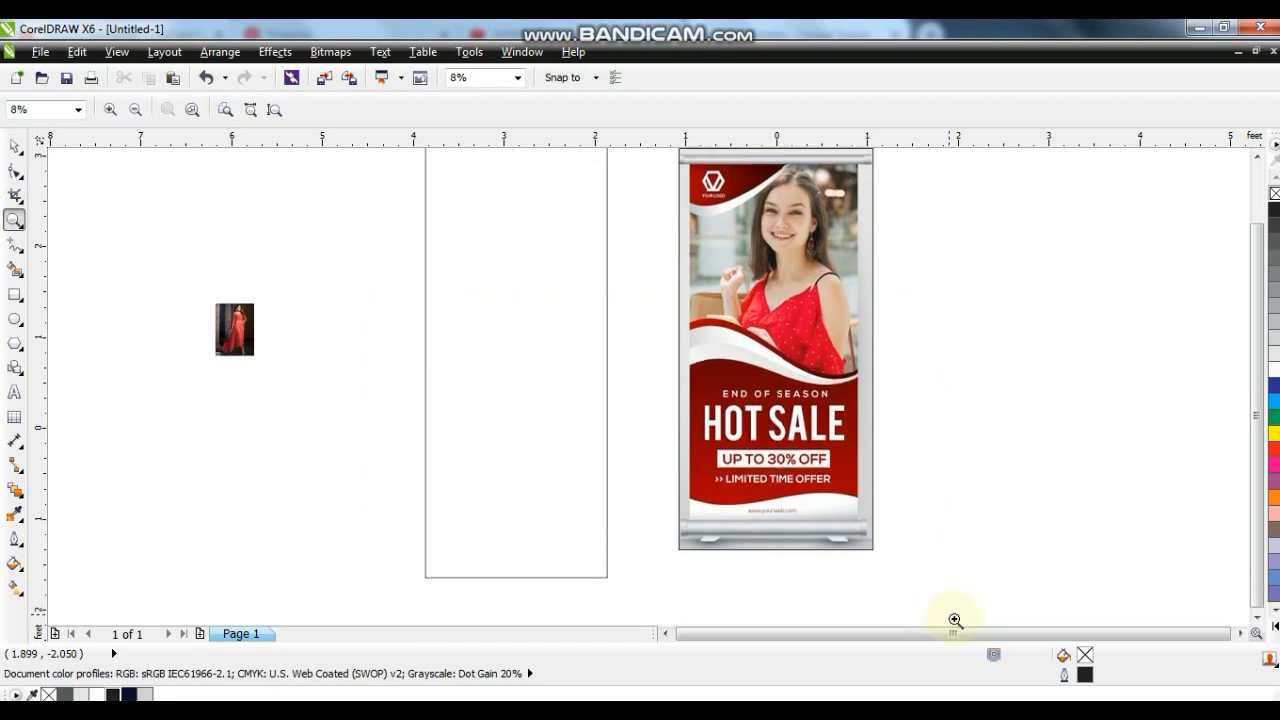
pyautogui.click(15, 245)
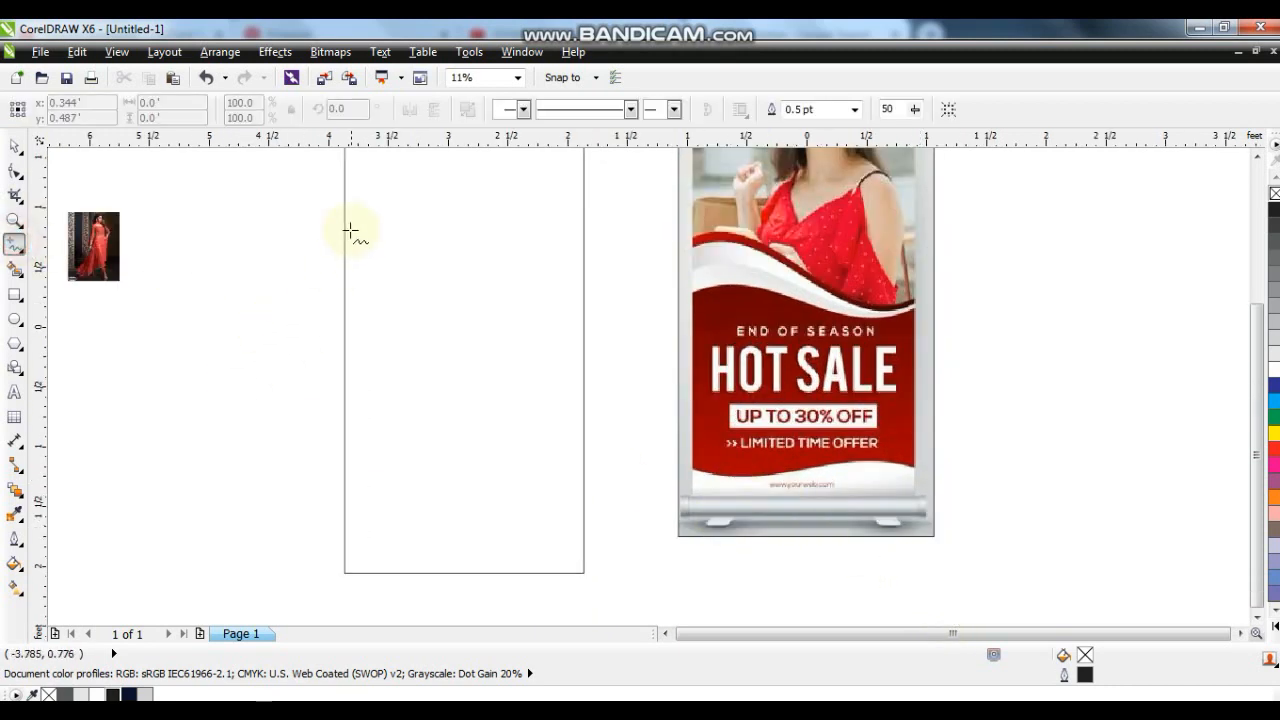
pyautogui.doubleClick(600, 263)
pyautogui.doubleClick(600, 584)
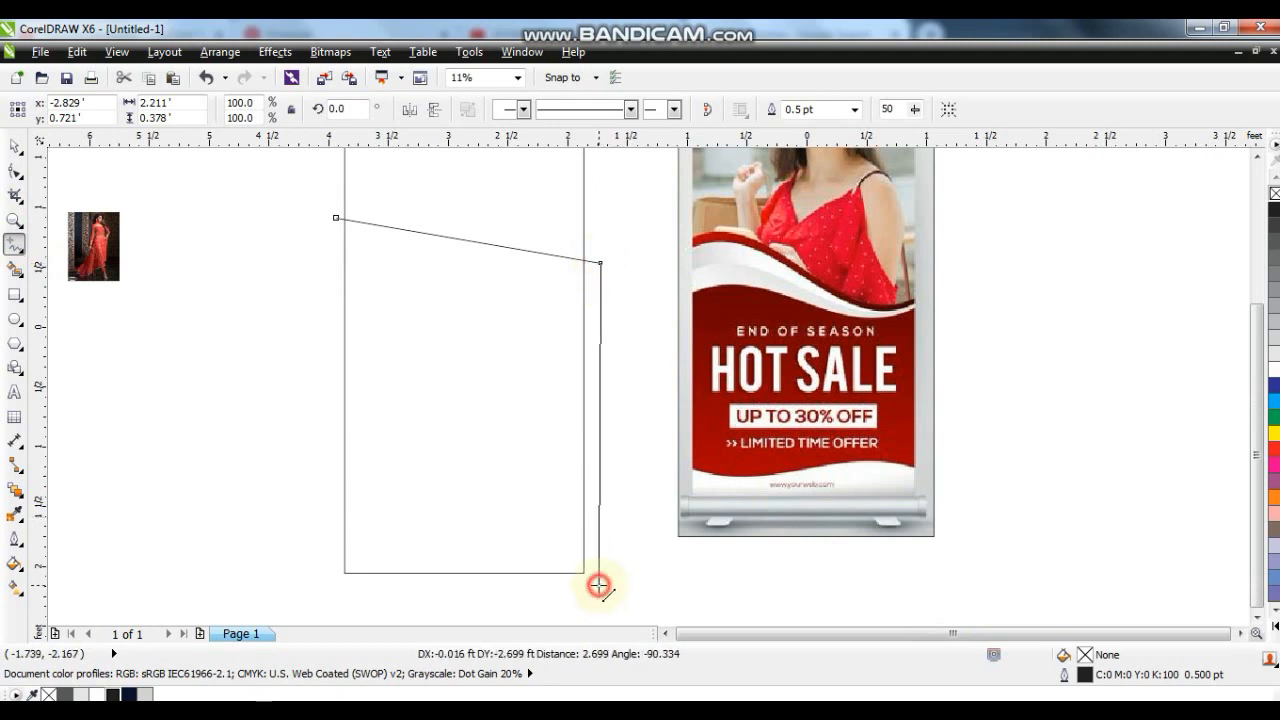
pyautogui.doubleClick(332, 580)
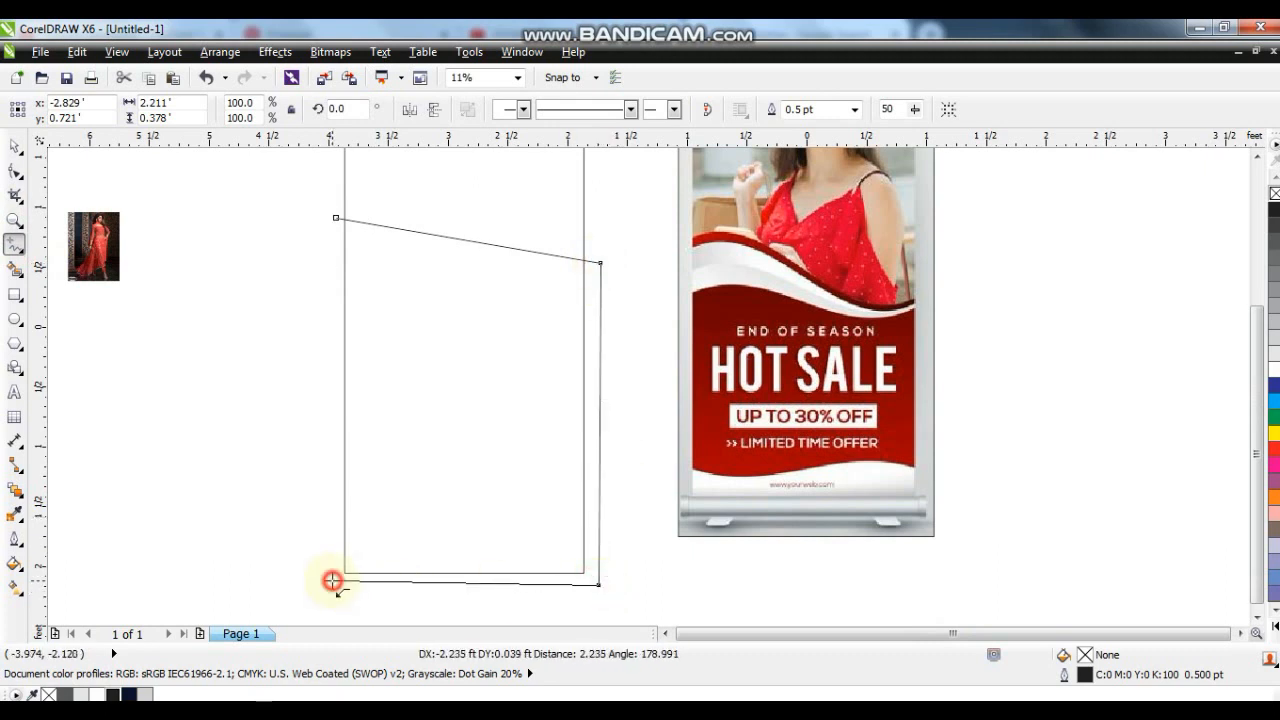
pyautogui.click(336, 218)
# - Convert the shape's upper edge to a curve and bend it into an S-wave with a crest at left and a valley at right
pyautogui.click(10, 178)
pyautogui.moveTo(289, 194); pyautogui.dragTo(646, 322)
pyautogui.click(262, 111)
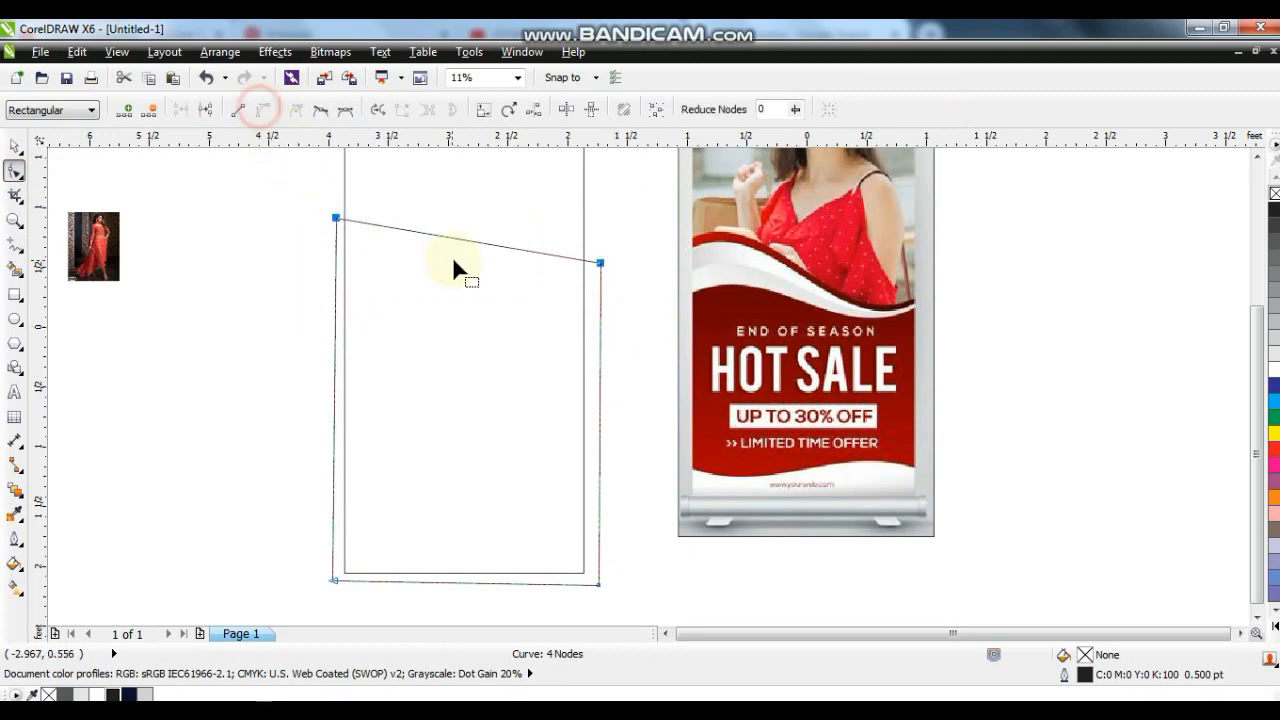
pyautogui.moveTo(422, 229); pyautogui.dragTo(425, 150)
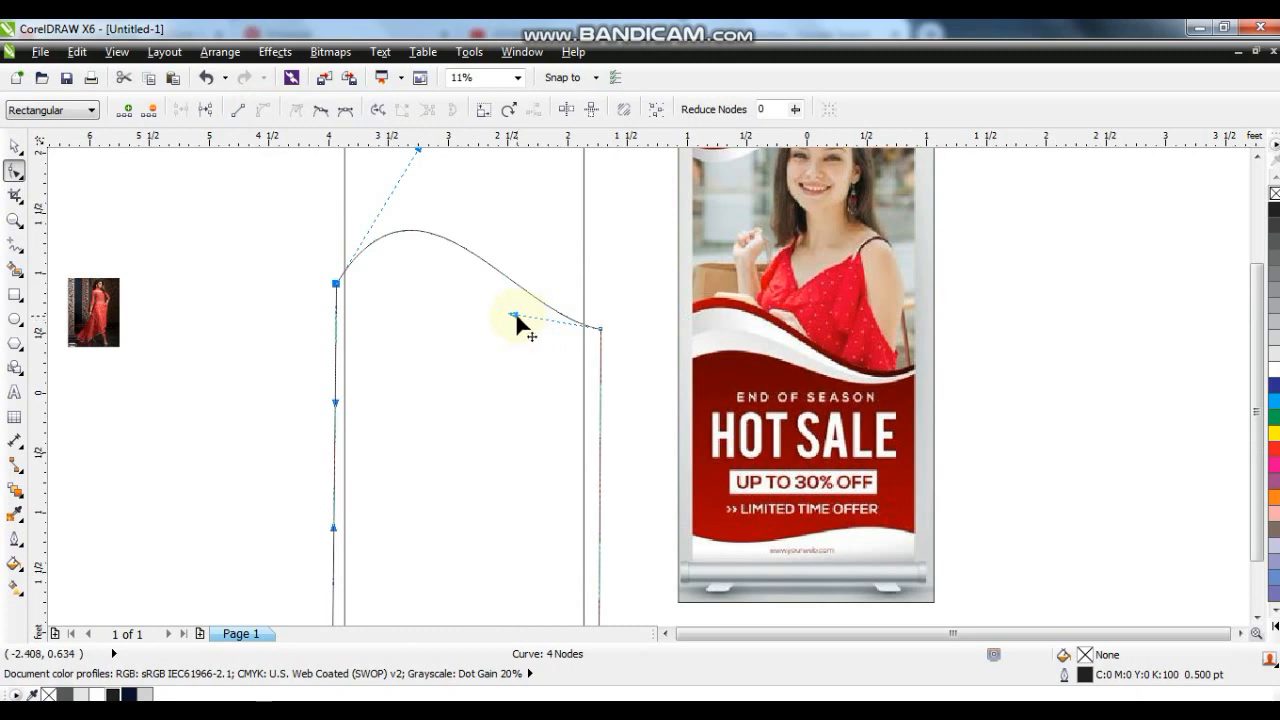
pyautogui.moveTo(513, 315); pyautogui.dragTo(510, 372)
pyautogui.moveTo(416, 150); pyautogui.dragTo(445, 197)
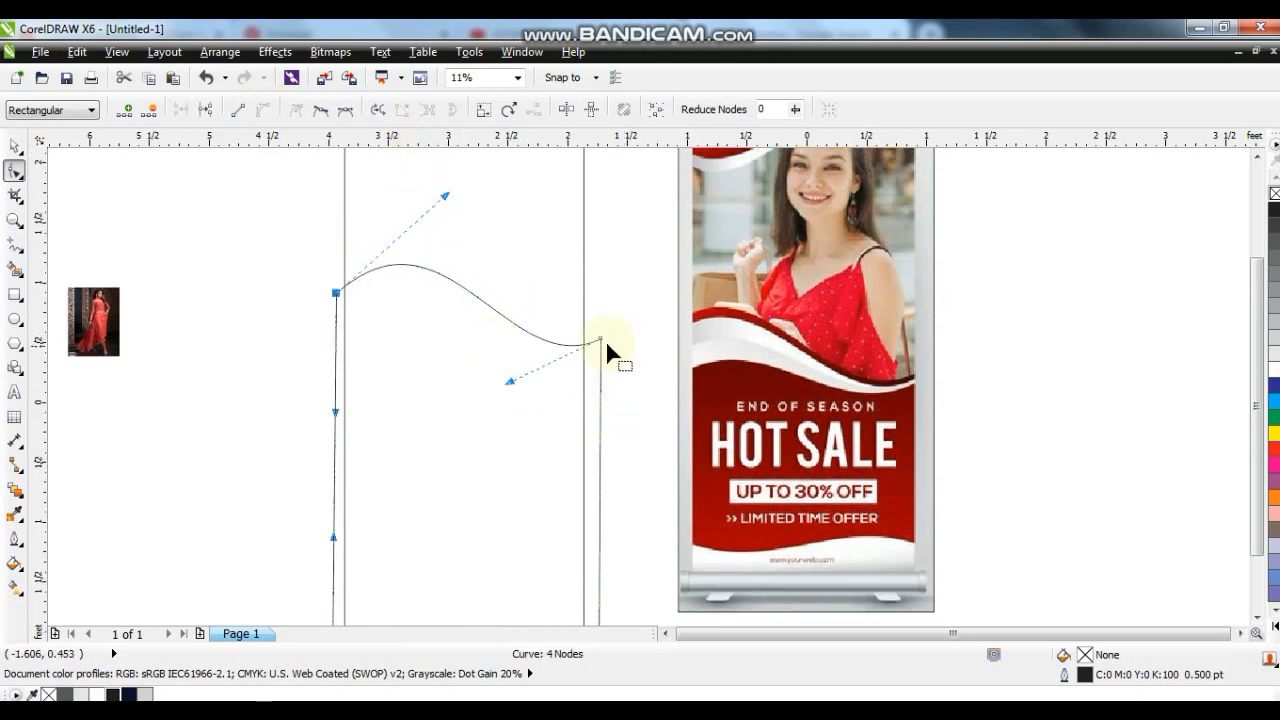
pyautogui.moveTo(601, 342); pyautogui.dragTo(592, 342)
pyautogui.moveTo(443, 197); pyautogui.dragTo(448, 196)
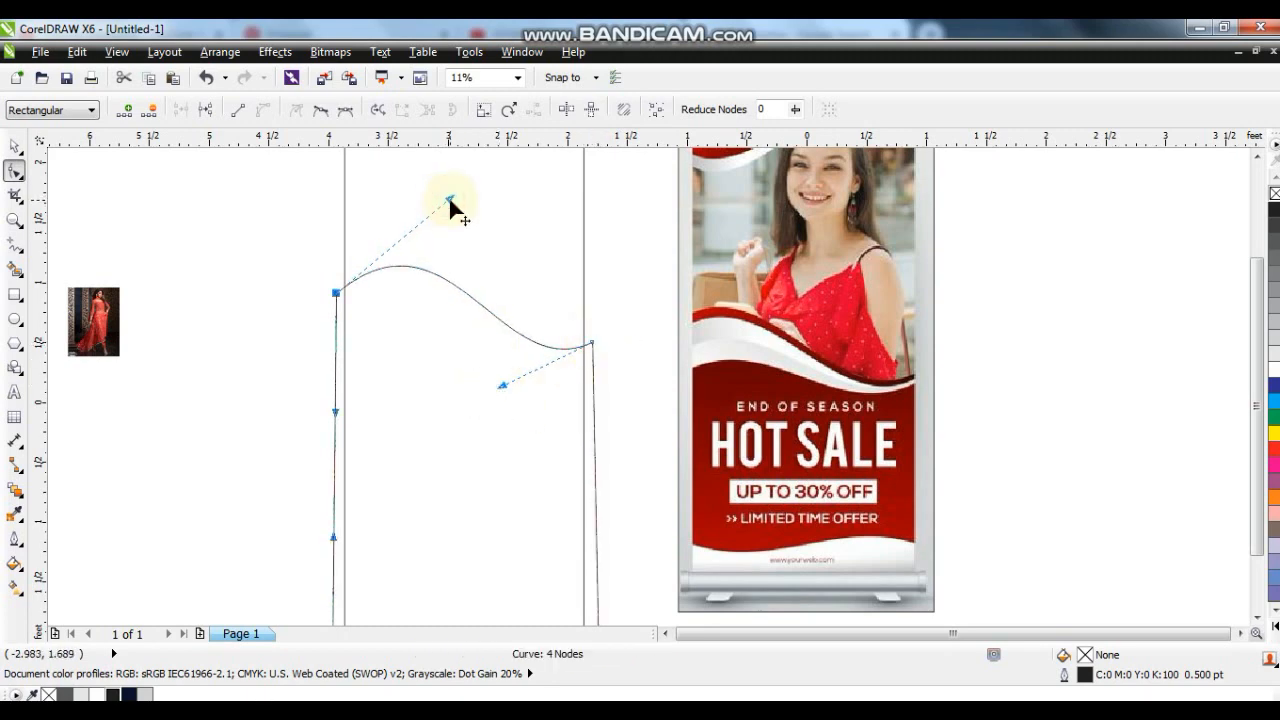
# - Make four copies of the wave shape, each skewed progressively lower along its left side, up to about 19.6 degrees
pyautogui.click(15, 147)
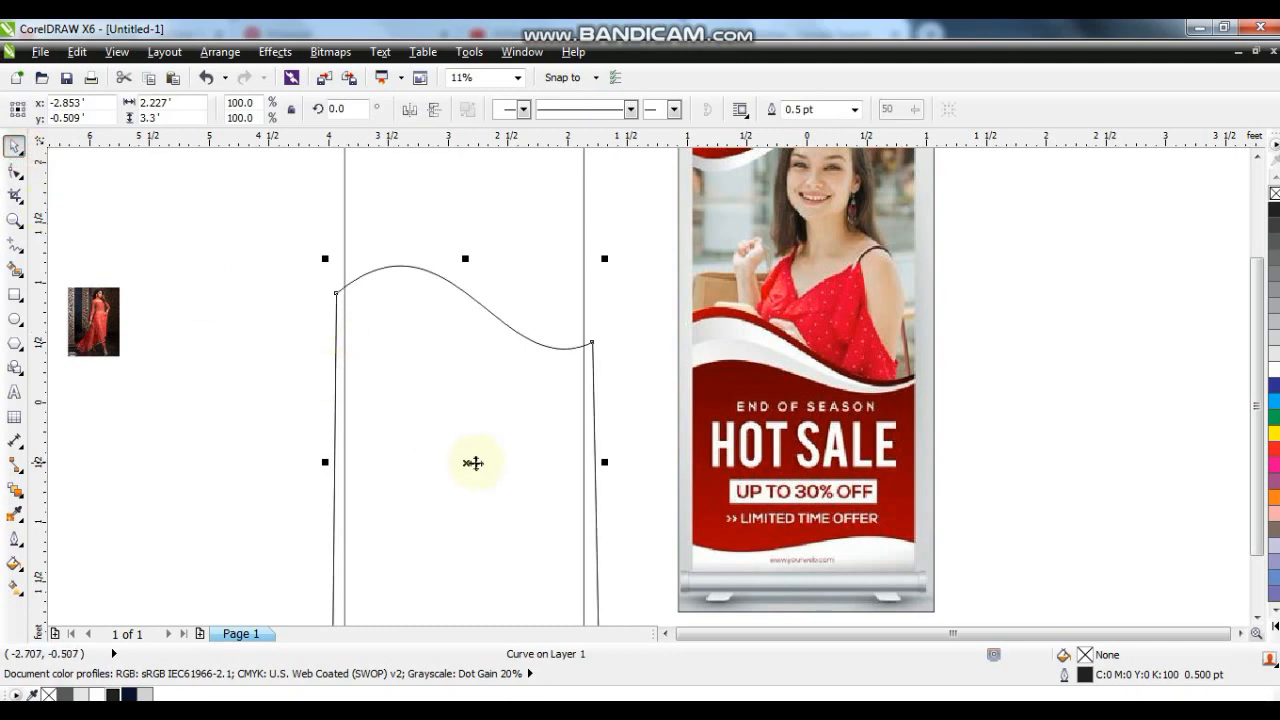
pyautogui.moveTo(328, 462); pyautogui.dragTo(326, 550)
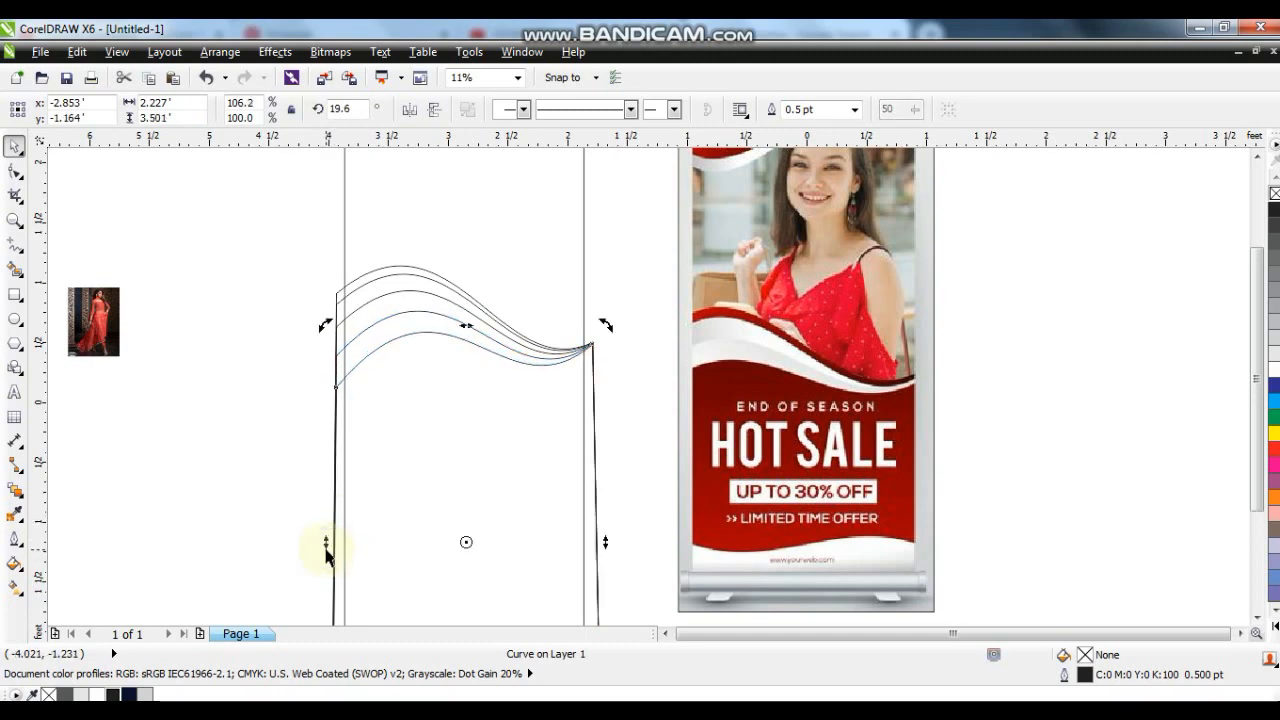
# - Fill the lowest wave shape with a vertical linear gradient from dark red (C31 M100 Y100 K44) at the crest to red (M100 Y100) below
pyautogui.click(1274, 453)
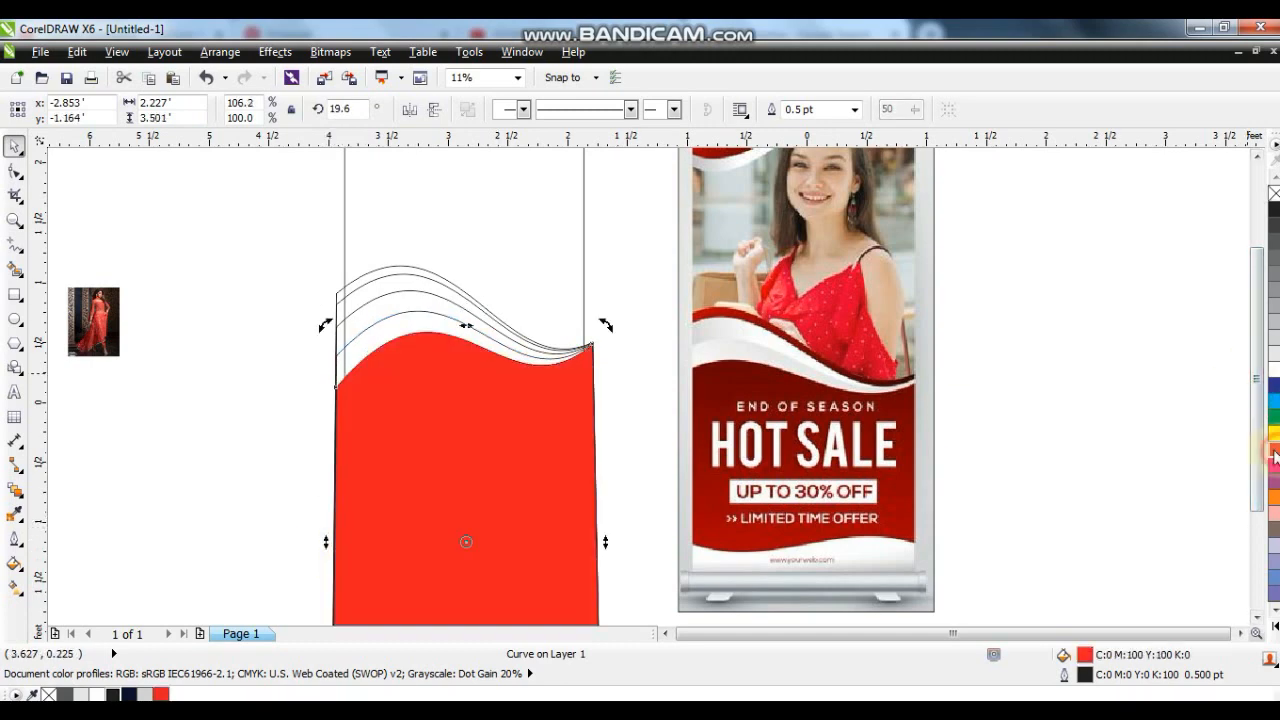
pyautogui.click(14, 563)
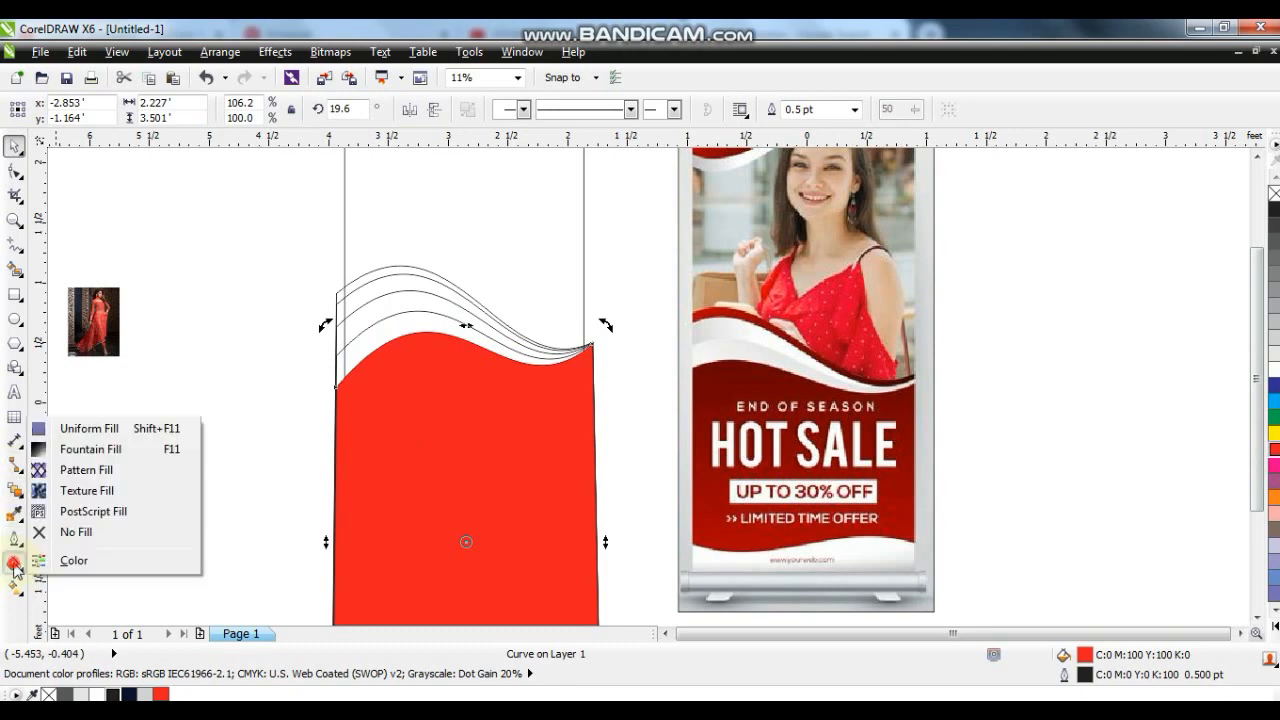
pyautogui.click(84, 435)
pyautogui.click(477, 224)
pyautogui.click(623, 368)
pyautogui.click(626, 380)
pyautogui.click(657, 521)
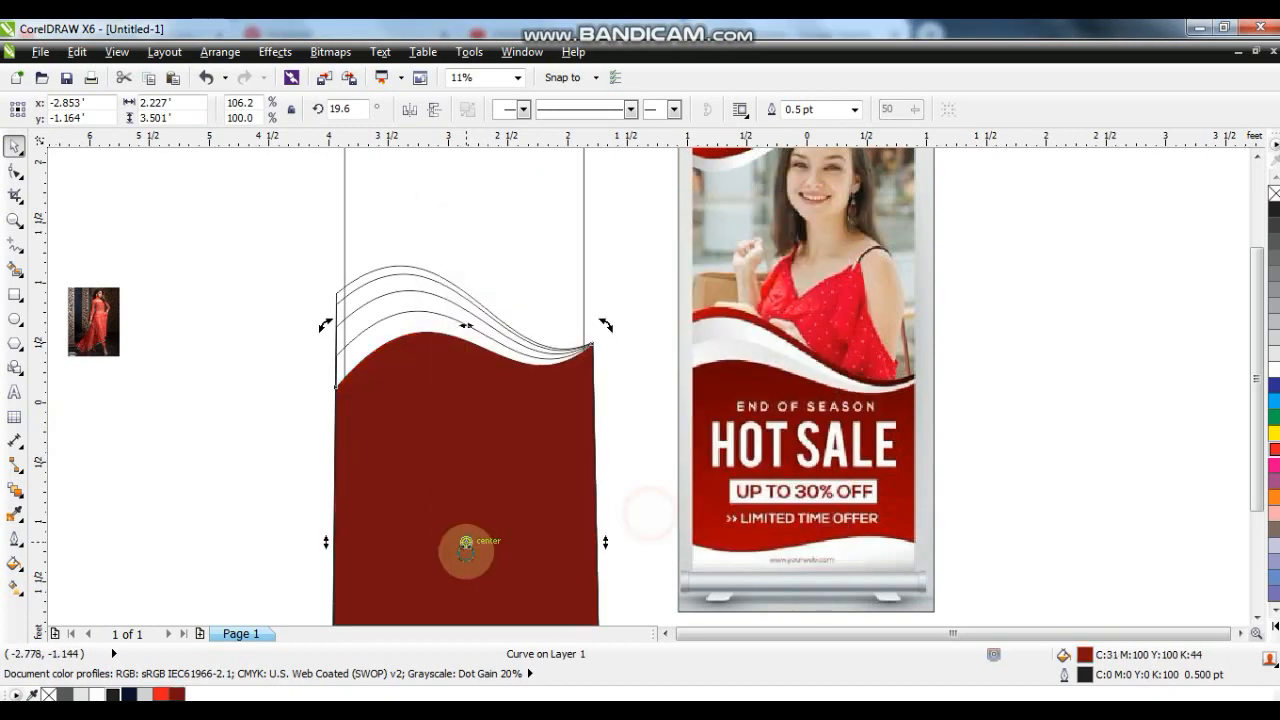
pyautogui.moveTo(447, 568); pyautogui.dragTo(450, 350)
pyautogui.moveTo(449, 348); pyautogui.dragTo(451, 498)
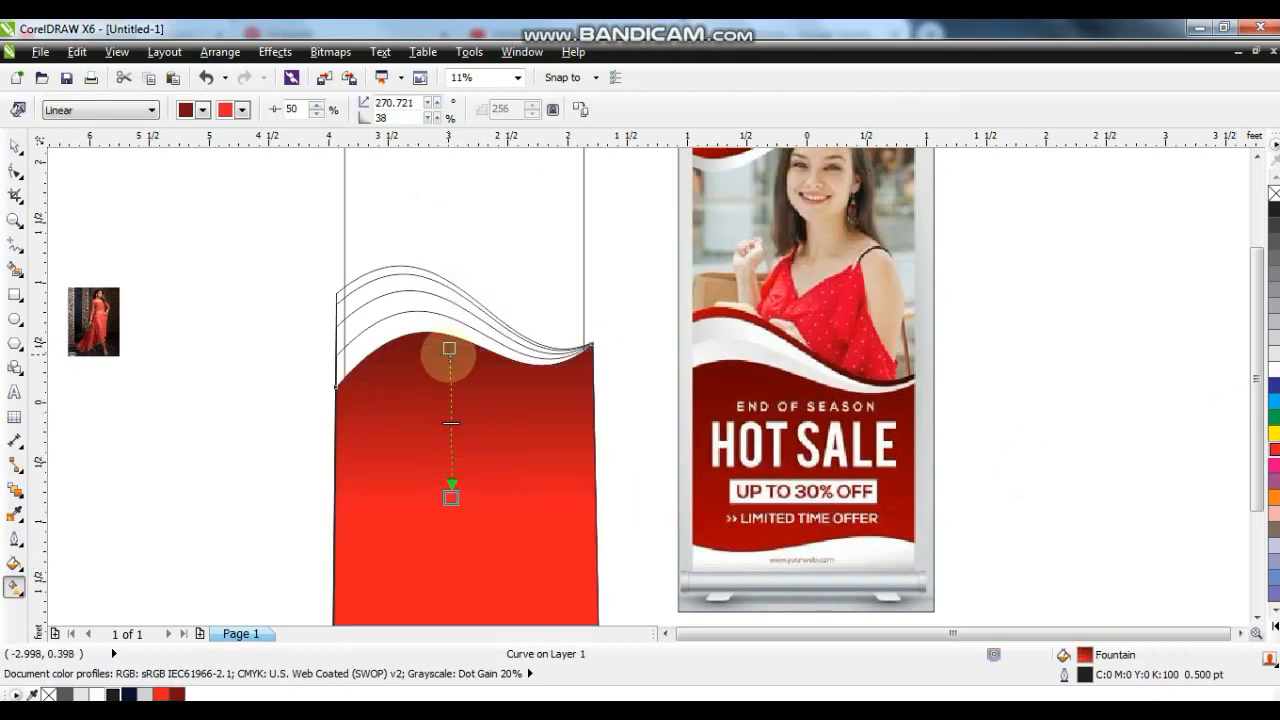
# - Fill the wave band just above the red shape with a linear gradient from grey near the right valley to white at the crest
pyautogui.click(13, 147)
pyautogui.click(375, 340)
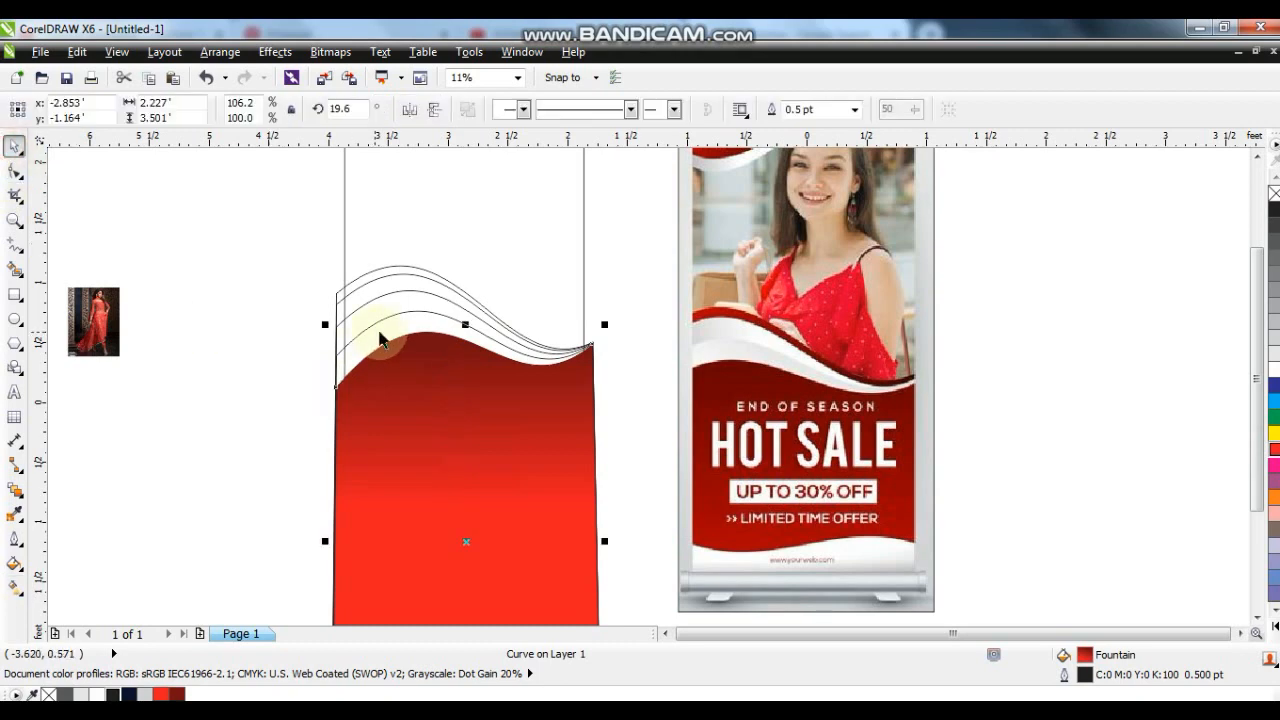
pyautogui.click(390, 313)
pyautogui.click(1275, 308)
pyautogui.press('g')
pyautogui.moveTo(591, 345); pyautogui.dragTo(398, 336)
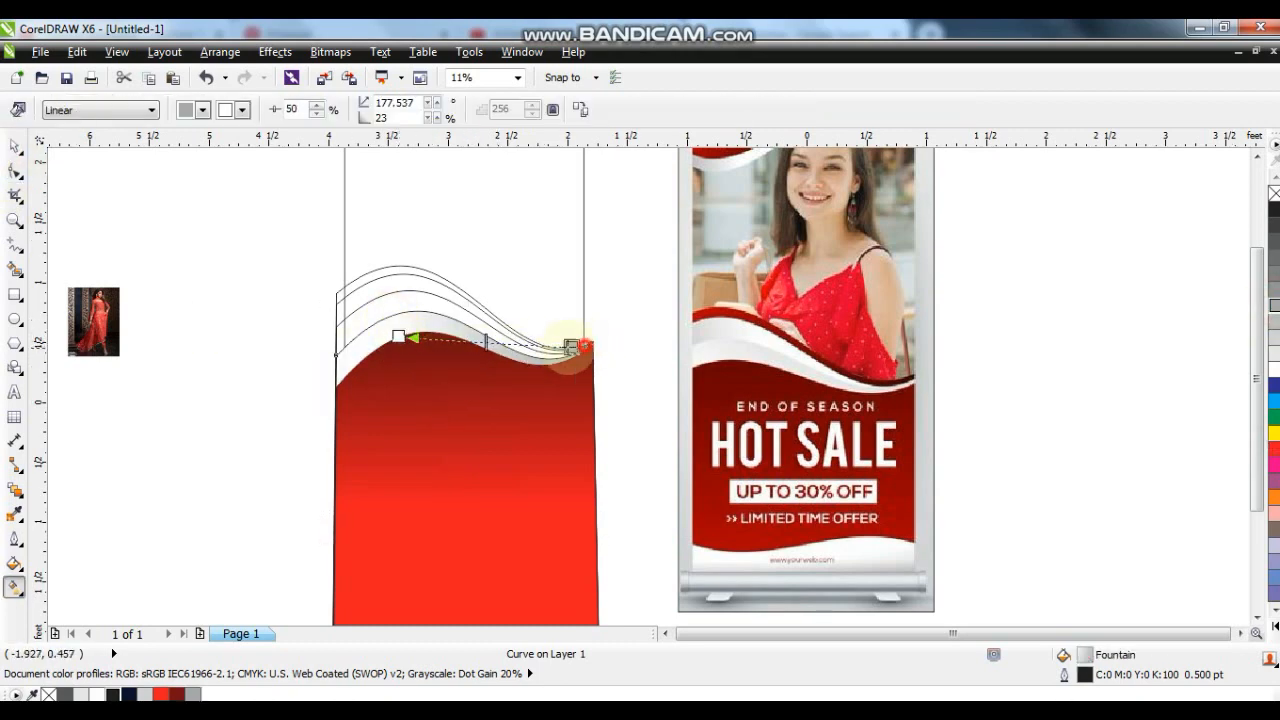
pyautogui.moveTo(585, 345); pyautogui.dragTo(529, 343)
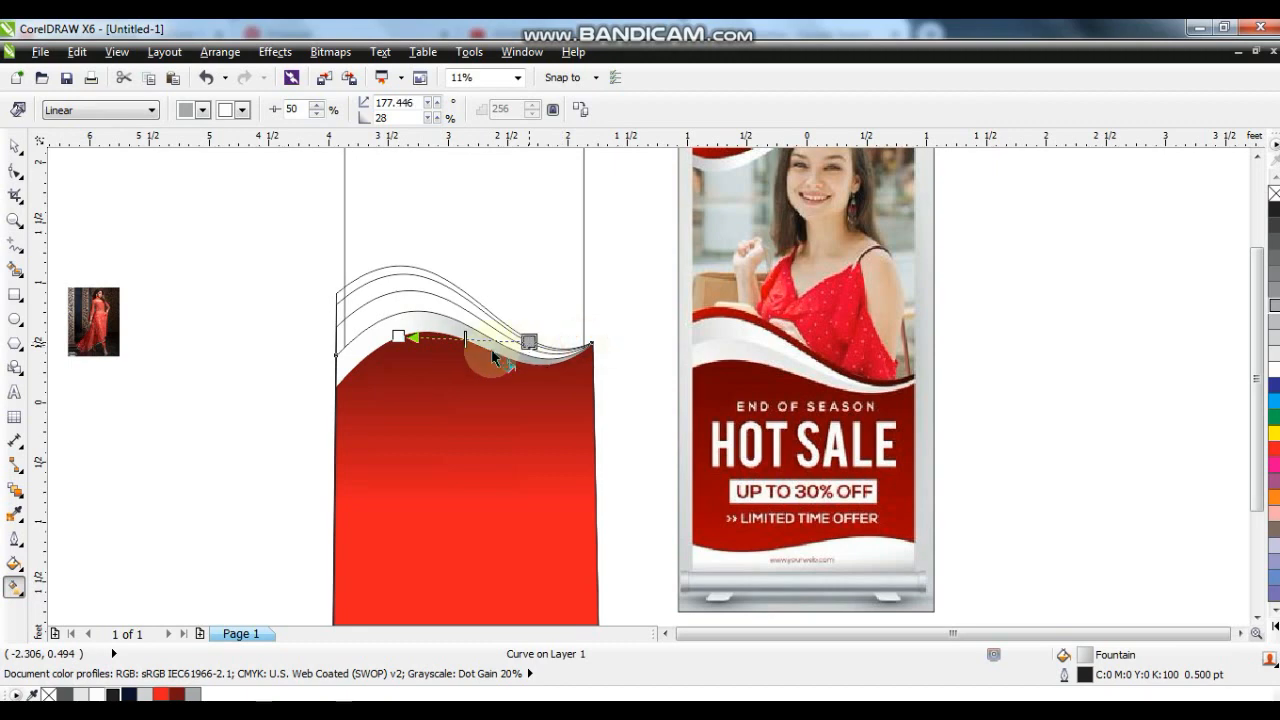
# - Fill the next wave band up with a linear gradient from grey at the left edge to white past the crest
pyautogui.click(379, 305)
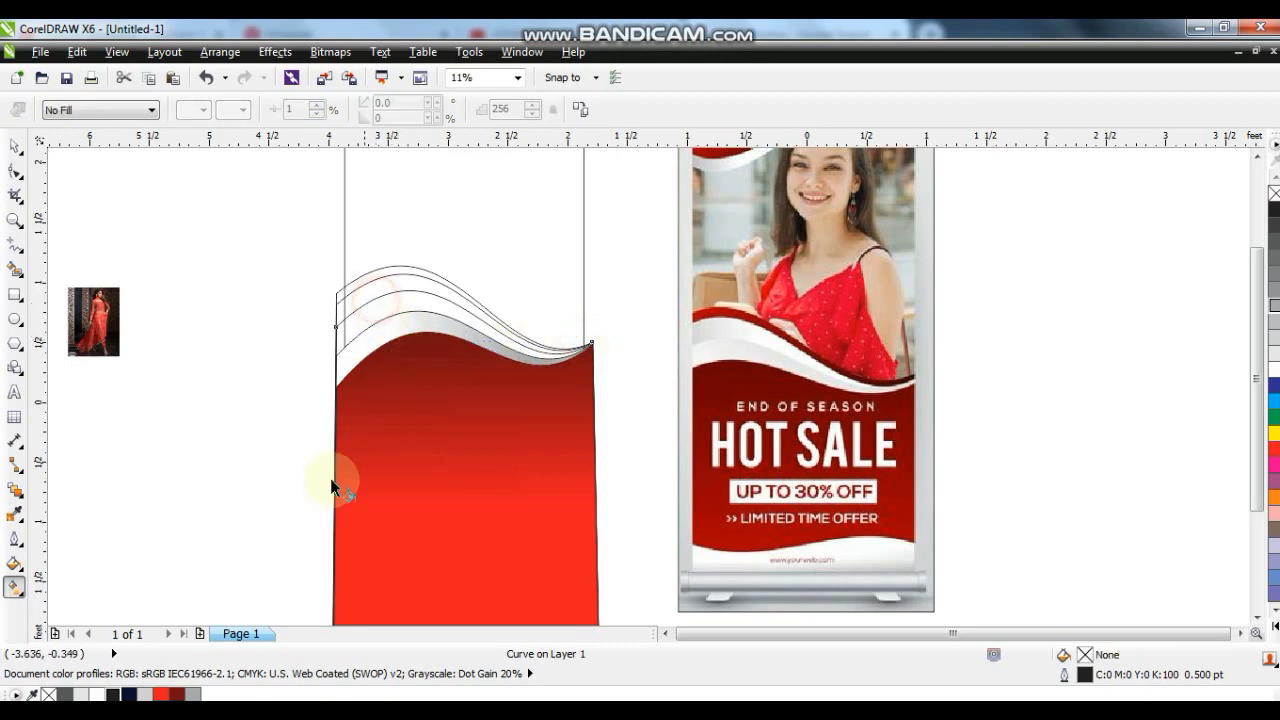
pyautogui.click(1266, 330)
pyautogui.moveTo(357, 316); pyautogui.dragTo(480, 318)
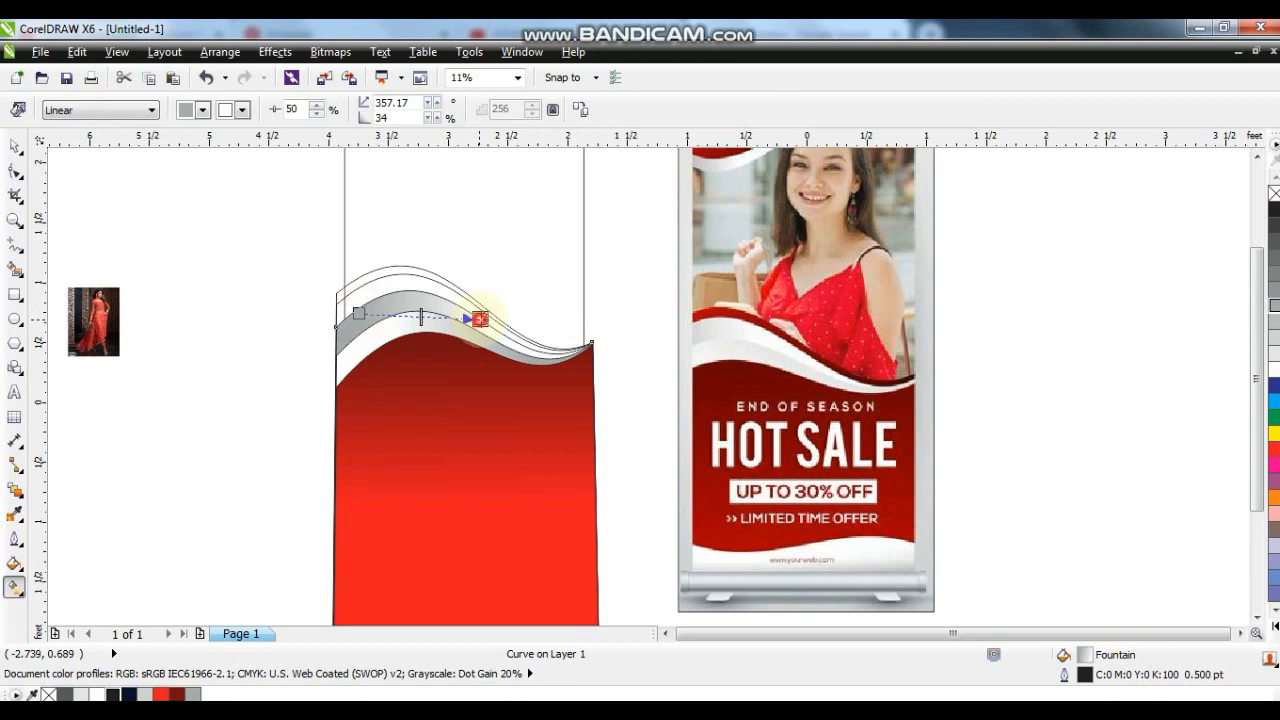
# - Skew the next unfilled wave copy to about 5.6 degrees so only a thin strip shows, and fill it dark red (C31 M100 Y100 K44)
pyautogui.click(398, 281)
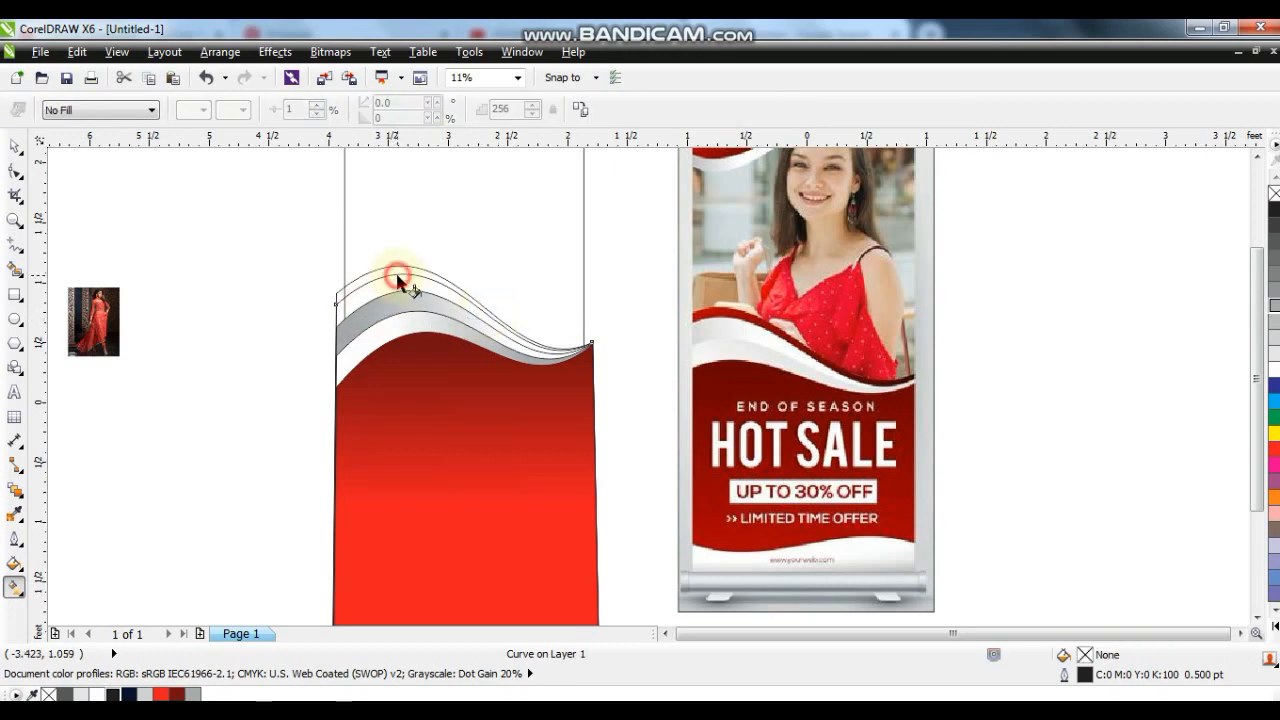
pyautogui.click(14, 148)
pyautogui.click(214, 337)
pyautogui.moveTo(226, 277); pyautogui.dragTo(631, 451)
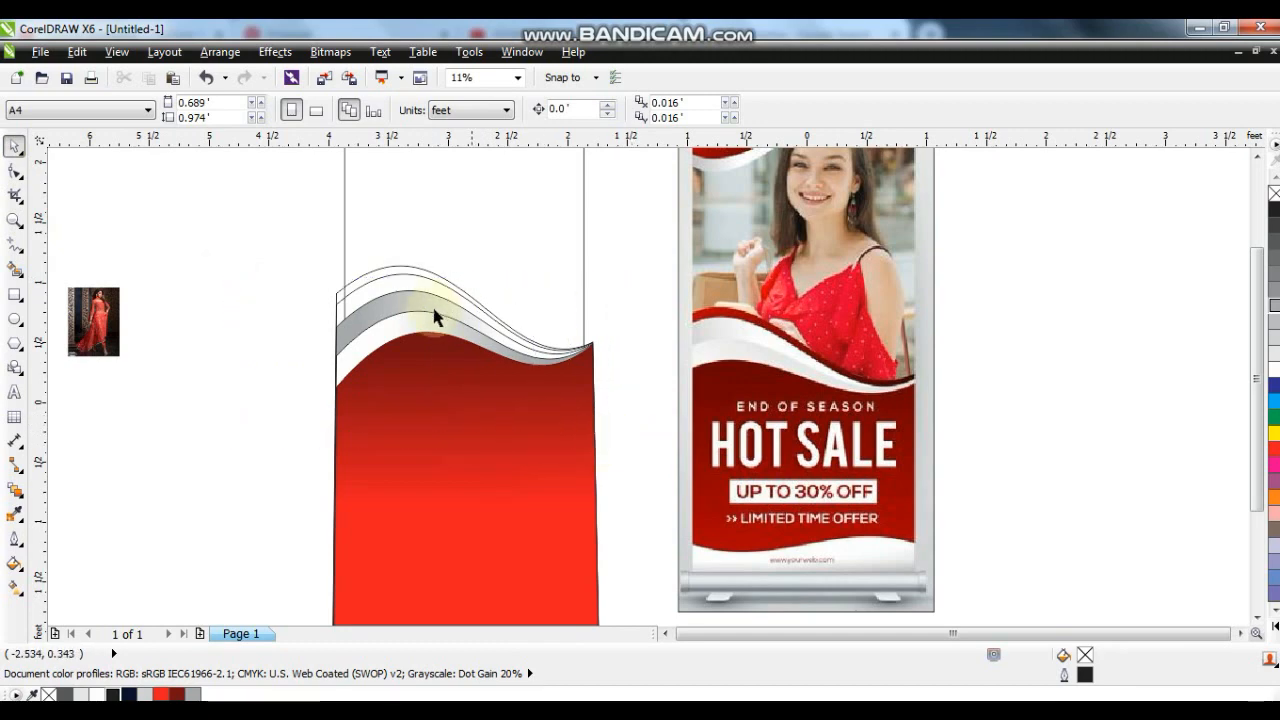
pyautogui.click(355, 322)
pyautogui.click(466, 468)
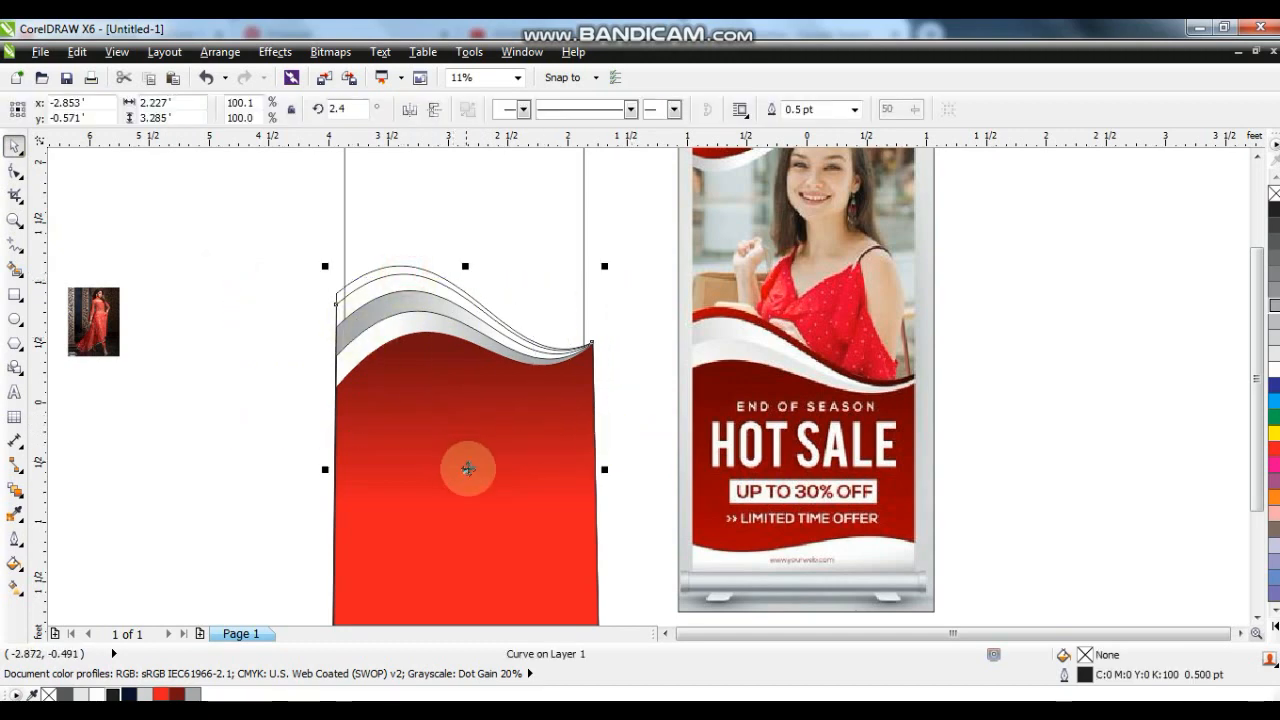
pyautogui.moveTo(328, 468); pyautogui.dragTo(328, 497)
pyautogui.click(188, 692)
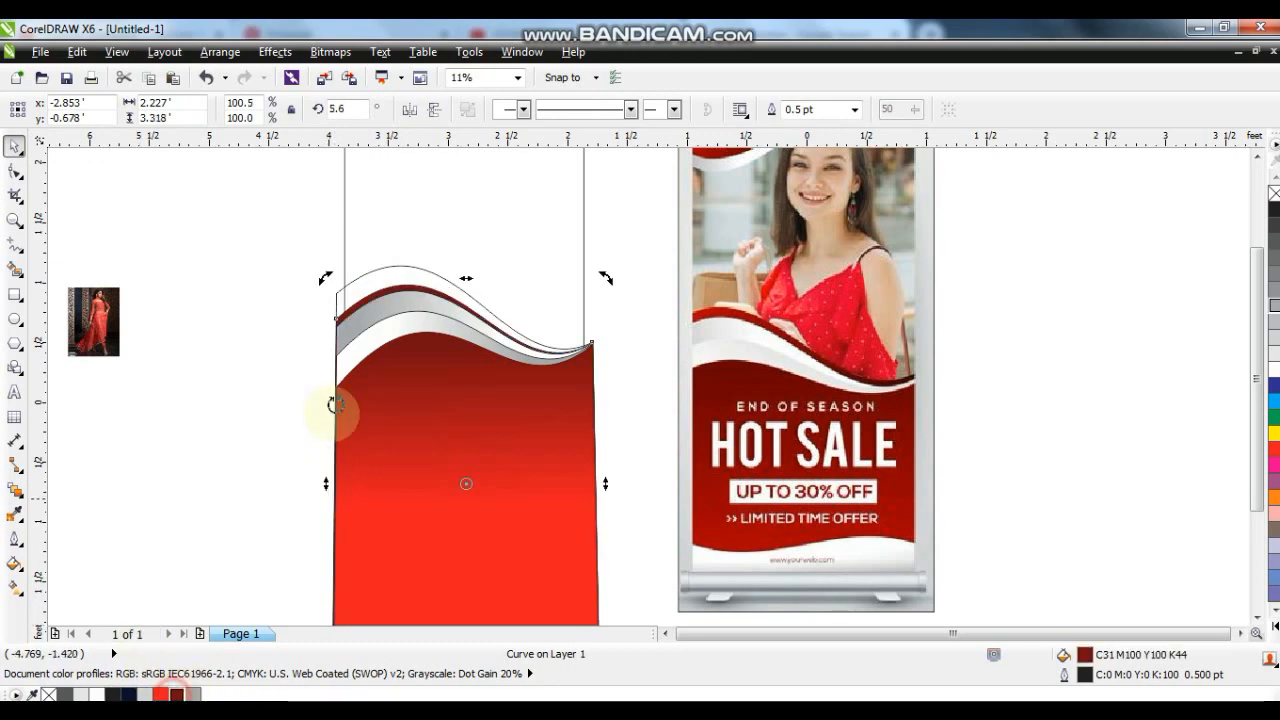
# - Delete the unfilled topmost wave shape and remove the outline from the three wave bands above the red shape
pyautogui.click(405, 268)
pyautogui.press('Delete')
pyautogui.click(274, 290)
pyautogui.moveTo(277, 249); pyautogui.dragTo(650, 640)
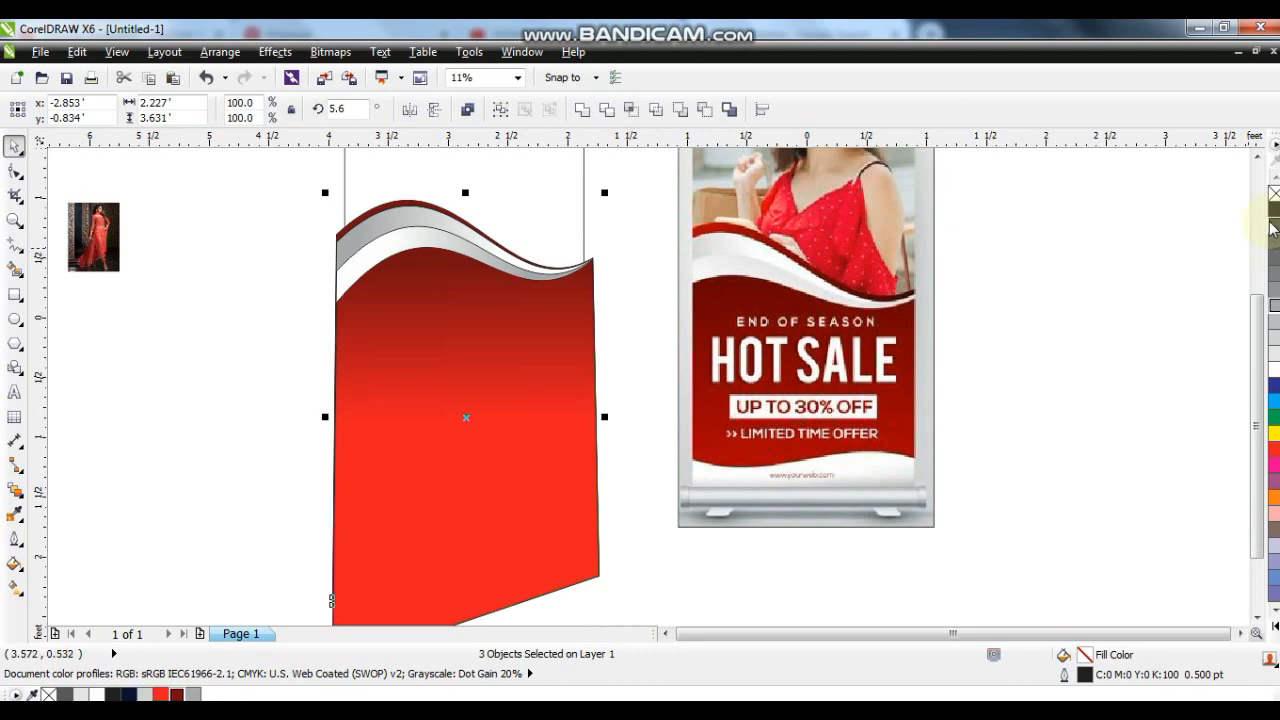
pyautogui.rightClick(1275, 194)
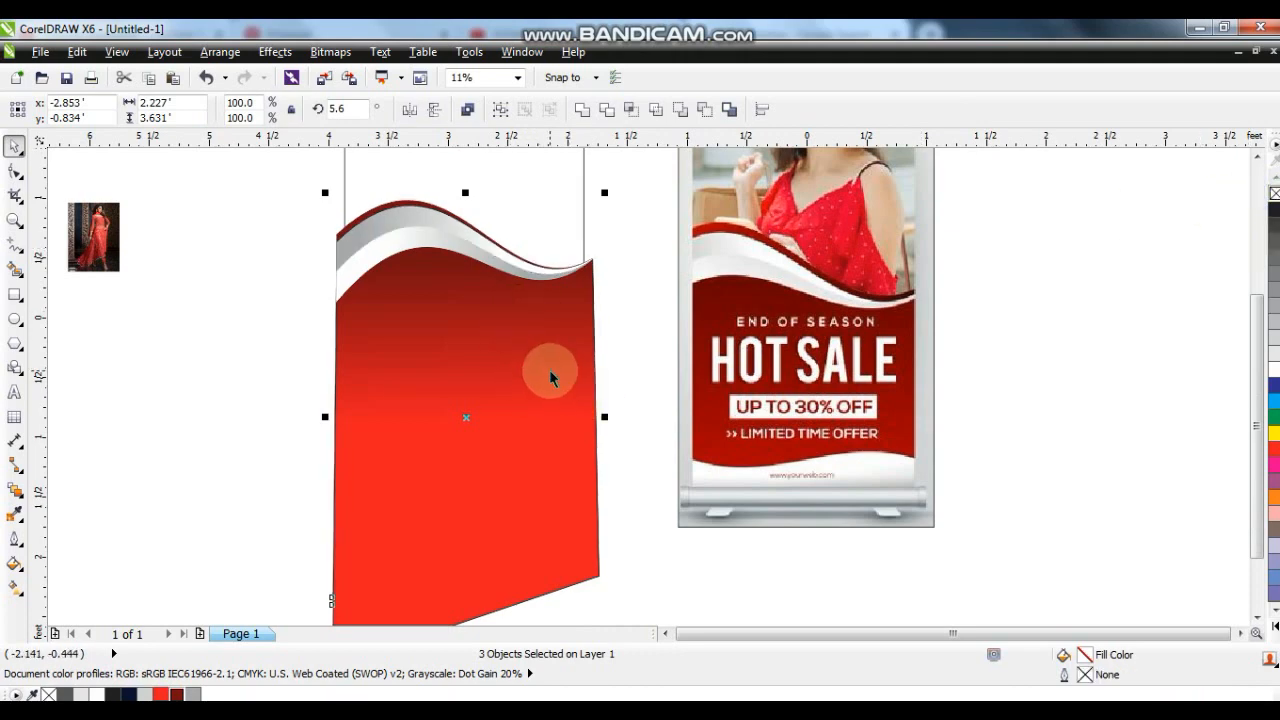
# - Place the three selected wave bands inside the 2 by 5 foot rectangle with PowerClip
pyautogui.click(275, 51)
pyautogui.moveTo(381, 320)
pyautogui.click(425, 317)
pyautogui.click(580, 205)
# - Remove the red gradient shape's outline and PowerClip the shape inside the same rectangle
pyautogui.click(489, 366)
pyautogui.rightClick(1272, 195)
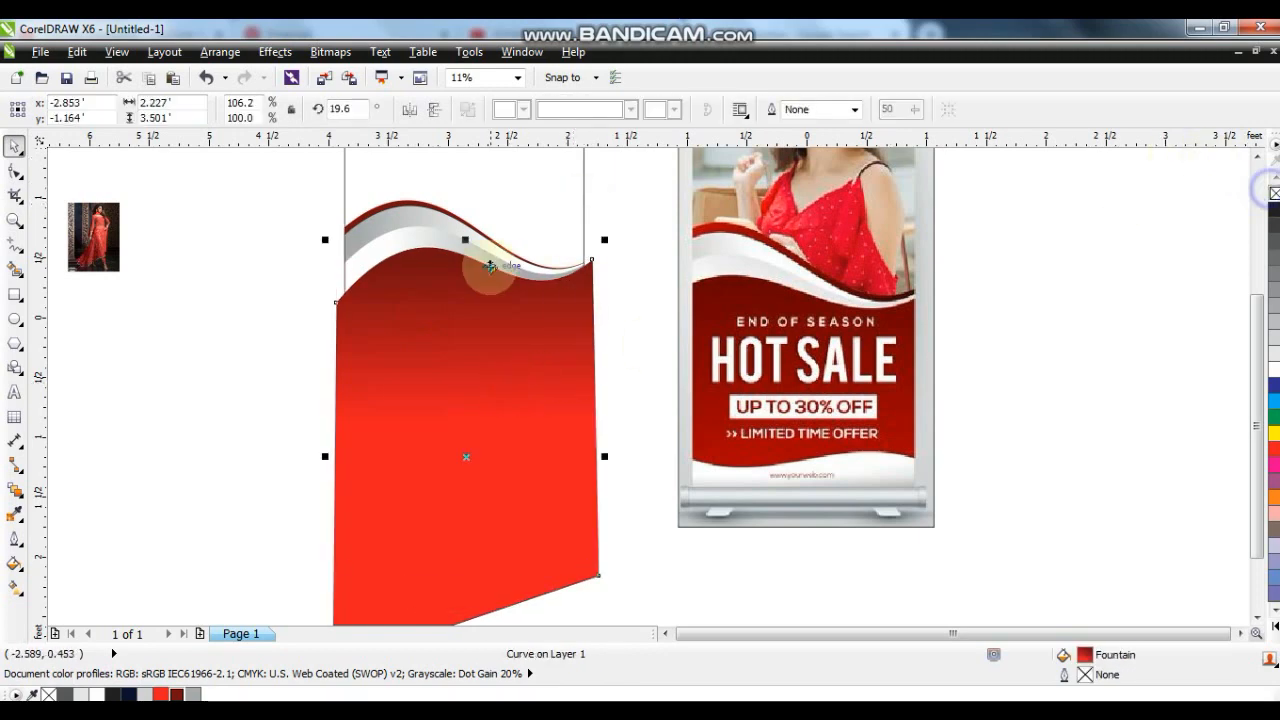
pyautogui.rightClick(449, 280)
pyautogui.click(528, 30)
pyautogui.click(398, 228)
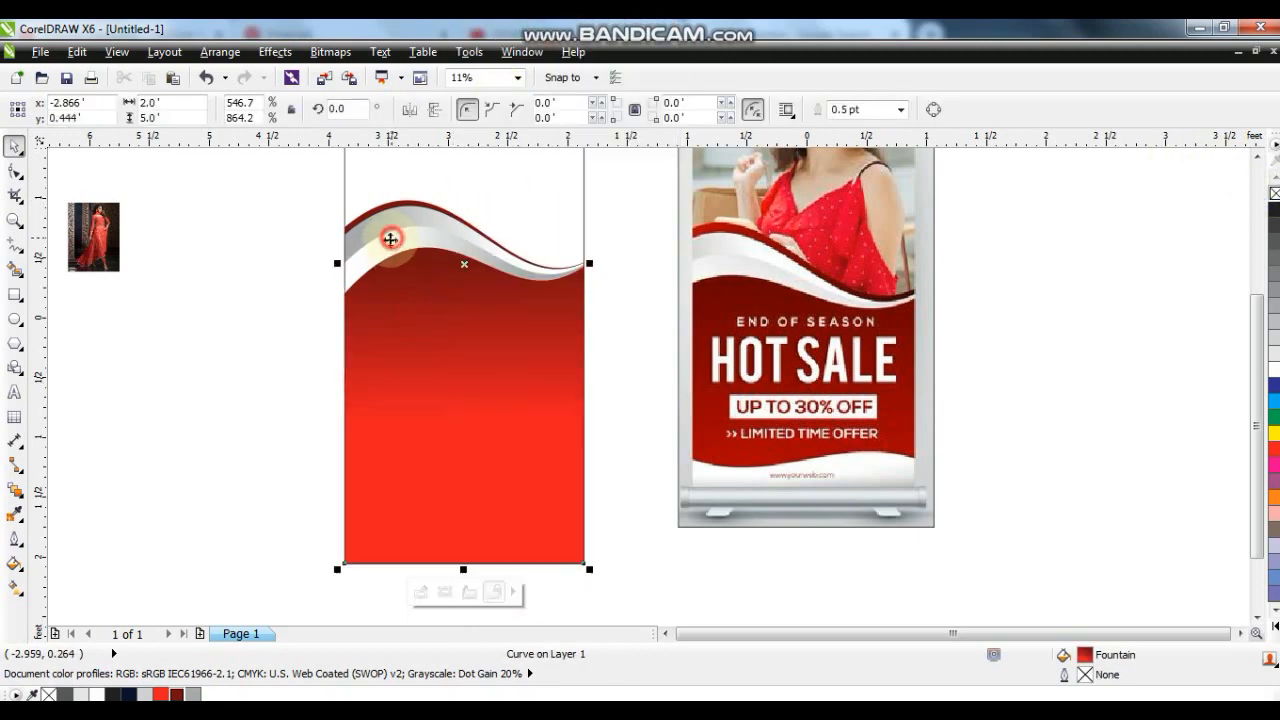
# - Open the banner rectangle's PowerClip contents for editing
pyautogui.click(406, 369)
pyautogui.keyDown('shift'); pyautogui.click(790, 330); pyautogui.keyUp('shift')
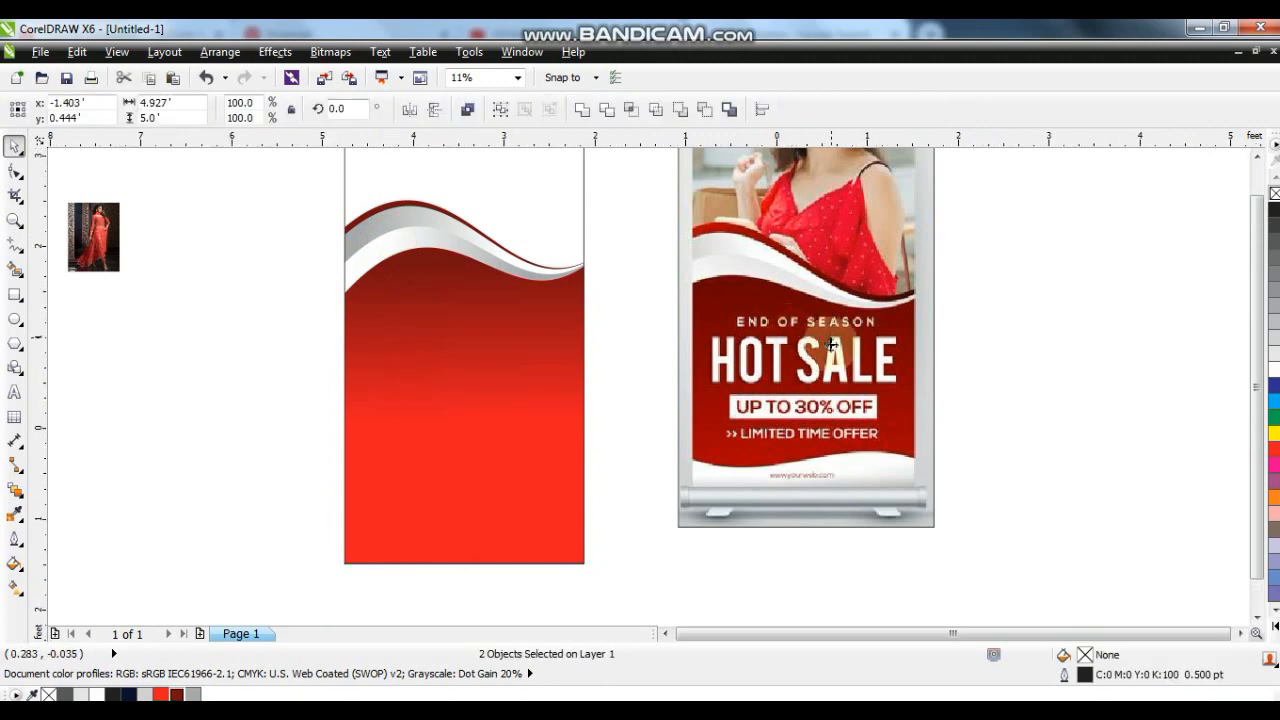
pyautogui.hotkey('shift', 'F2')
pyautogui.click(334, 474)
pyautogui.click(12, 220)
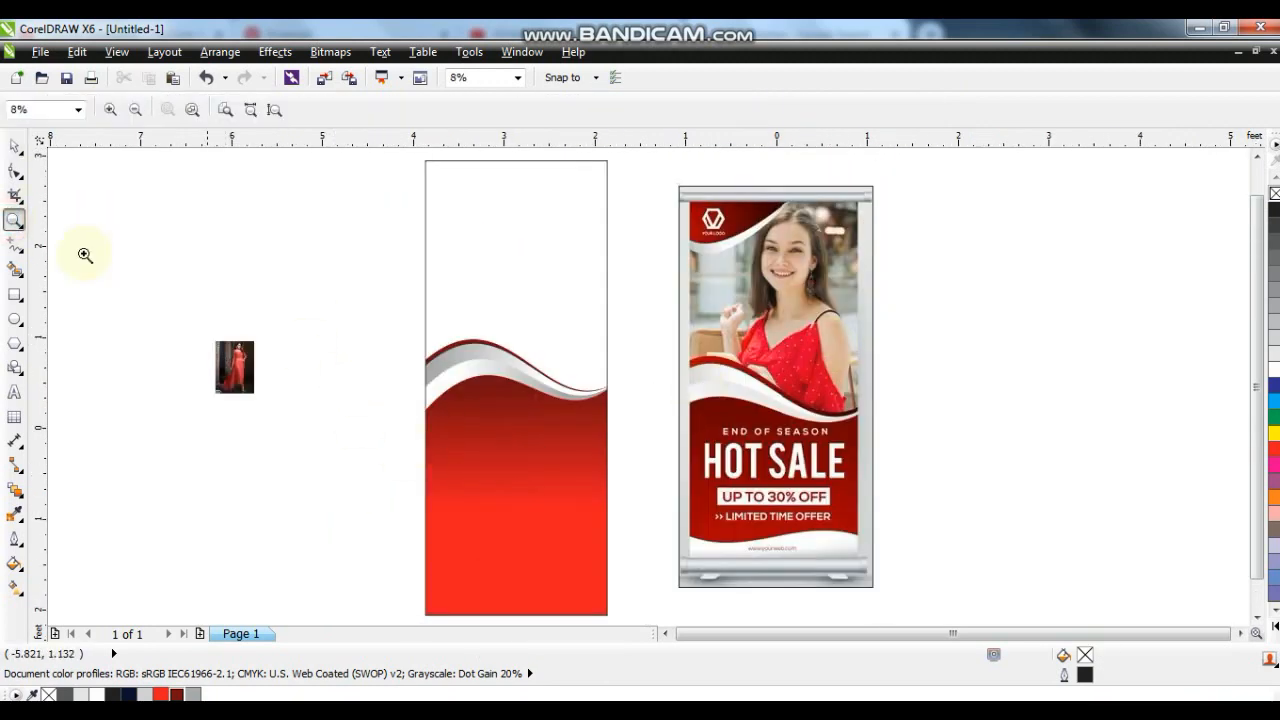
pyautogui.click(14, 147)
pyautogui.rightClick(510, 469)
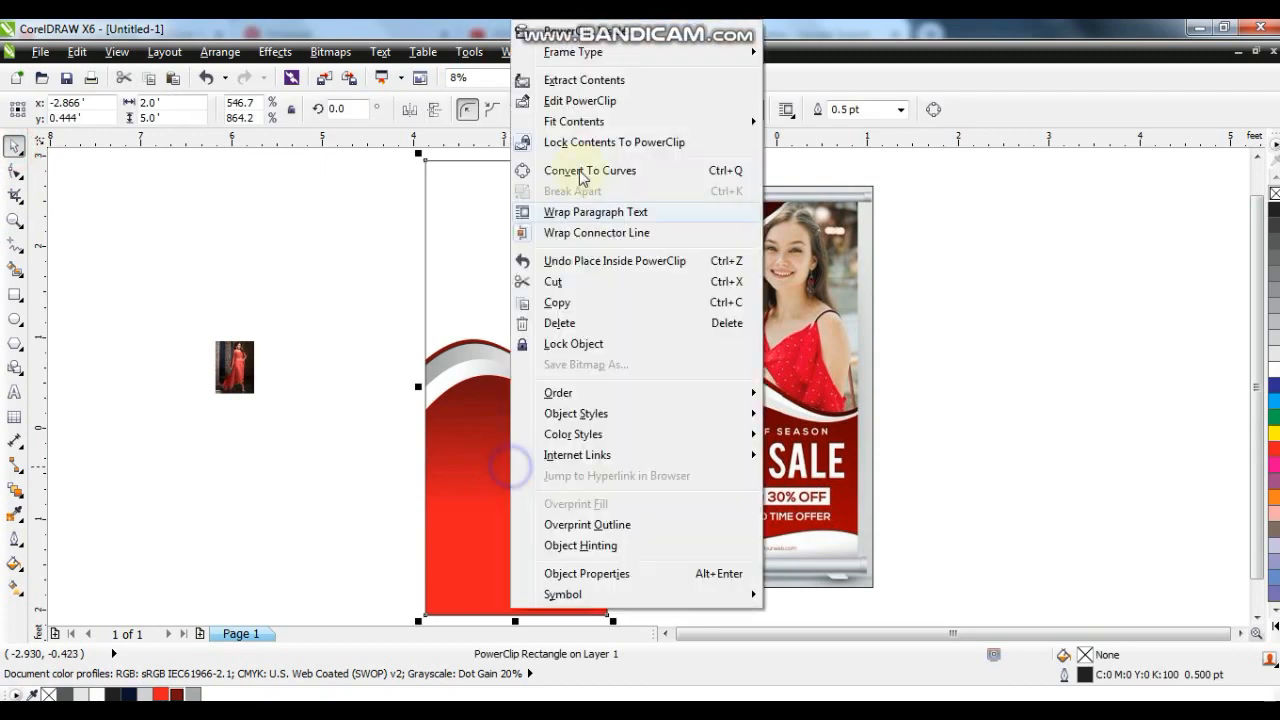
pyautogui.click(571, 94)
# - Copy all four wave shapes straight down so the duplicate wave lies across the banner frame's lower edge
pyautogui.click(509, 371)
pyautogui.moveTo(509, 371); pyautogui.dragTo(500, 586)
pyautogui.scroll(-2, 563, 337)
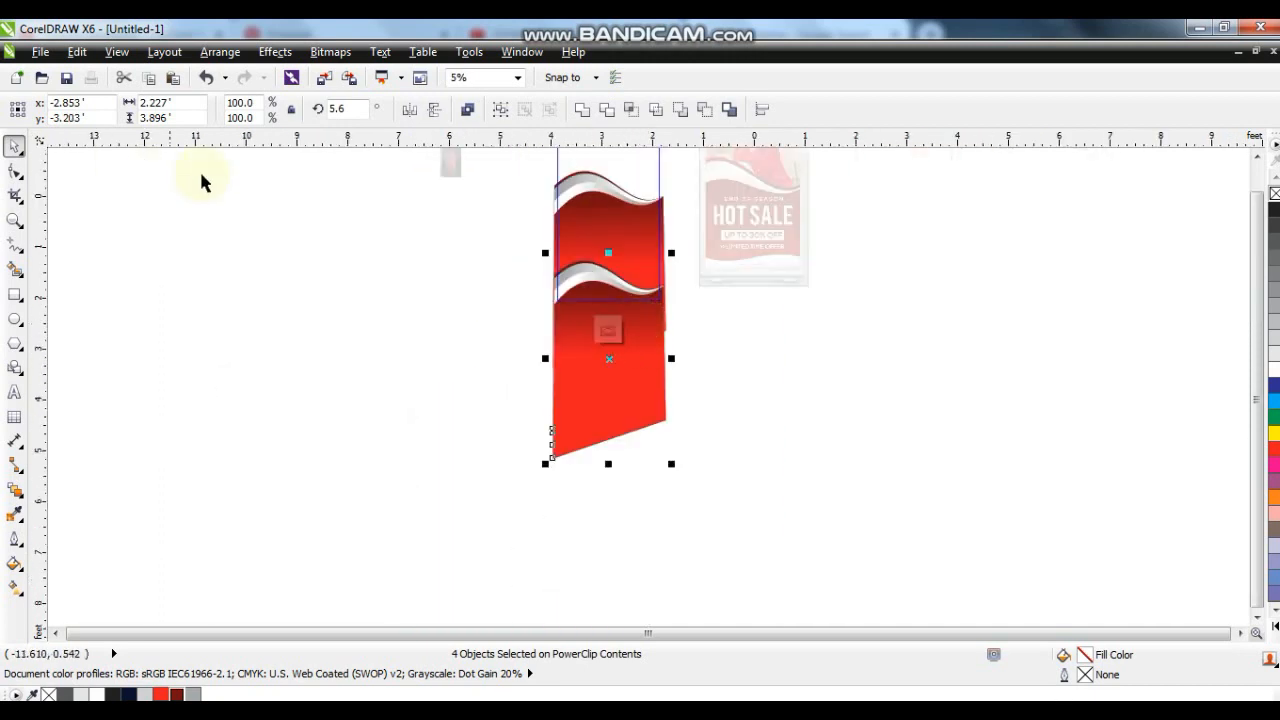
pyautogui.scroll(2, 578, 330)
pyautogui.moveTo(664, 295); pyautogui.dragTo(664, 286)
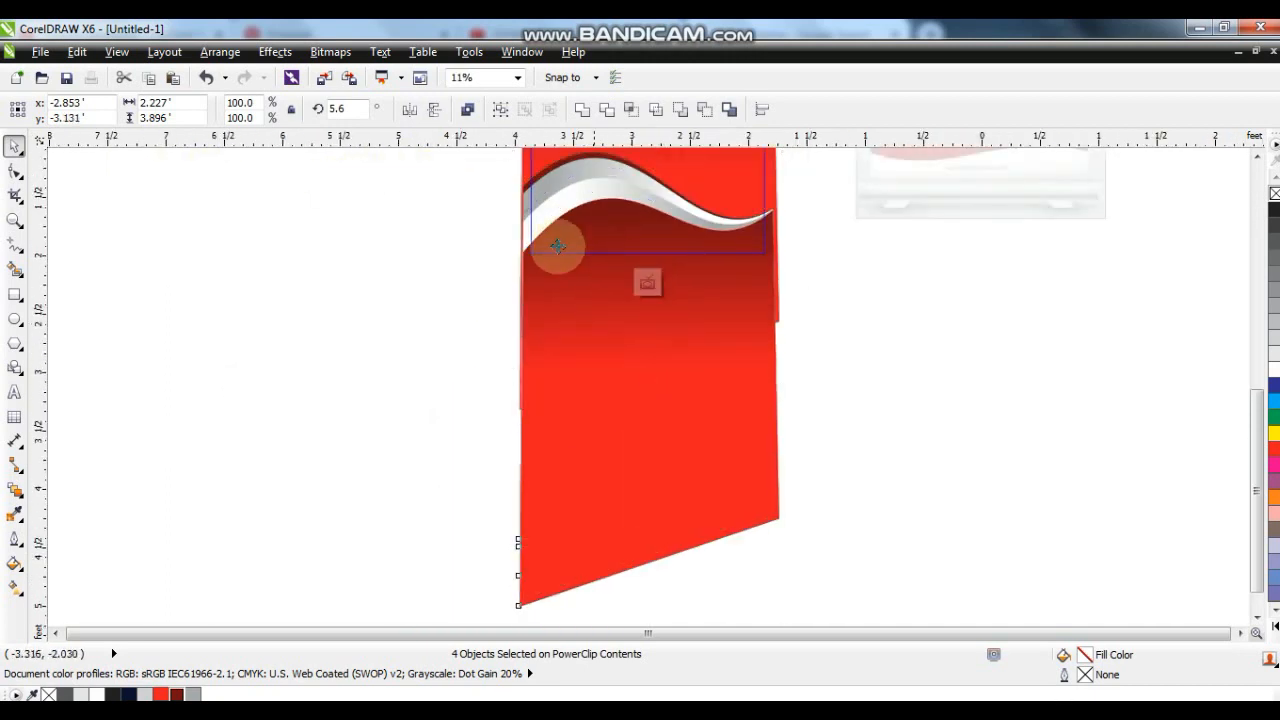
# - Delete the duplicate red gradient shape that covers the lower copy of the wave bands
pyautogui.press('Escape')
pyautogui.click(686, 352)
pyautogui.press('Delete')
# - Skew the three remaining lower wave bands vertically so their ends slope more steeply, and finish editing the PowerClip contents
pyautogui.click(629, 232)
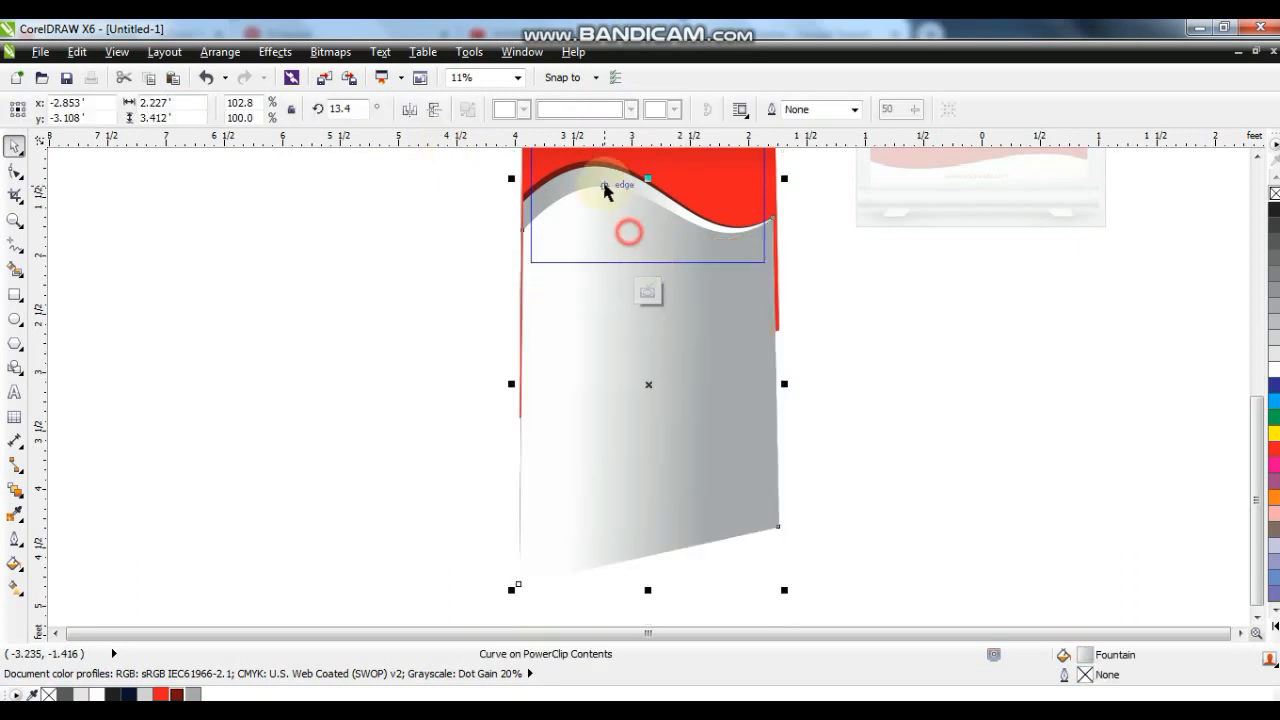
pyautogui.keyDown('shift'); pyautogui.click(599, 170); pyautogui.keyUp('shift')
pyautogui.keyDown('shift'); pyautogui.click(629, 242); pyautogui.keyUp('shift')
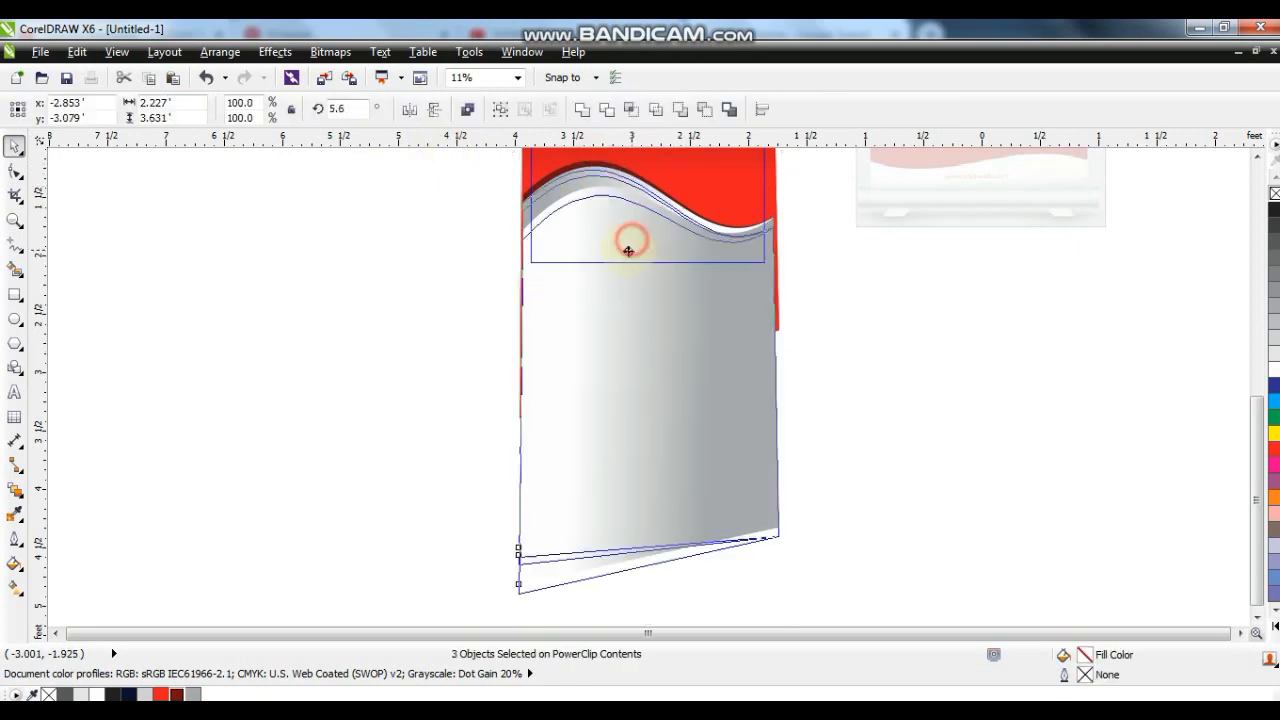
pyautogui.click(634, 285)
pyautogui.moveTo(786, 382); pyautogui.dragTo(768, 362)
pyautogui.moveTo(511, 382); pyautogui.dragTo(510, 404)
pyautogui.rightClick(634, 334)
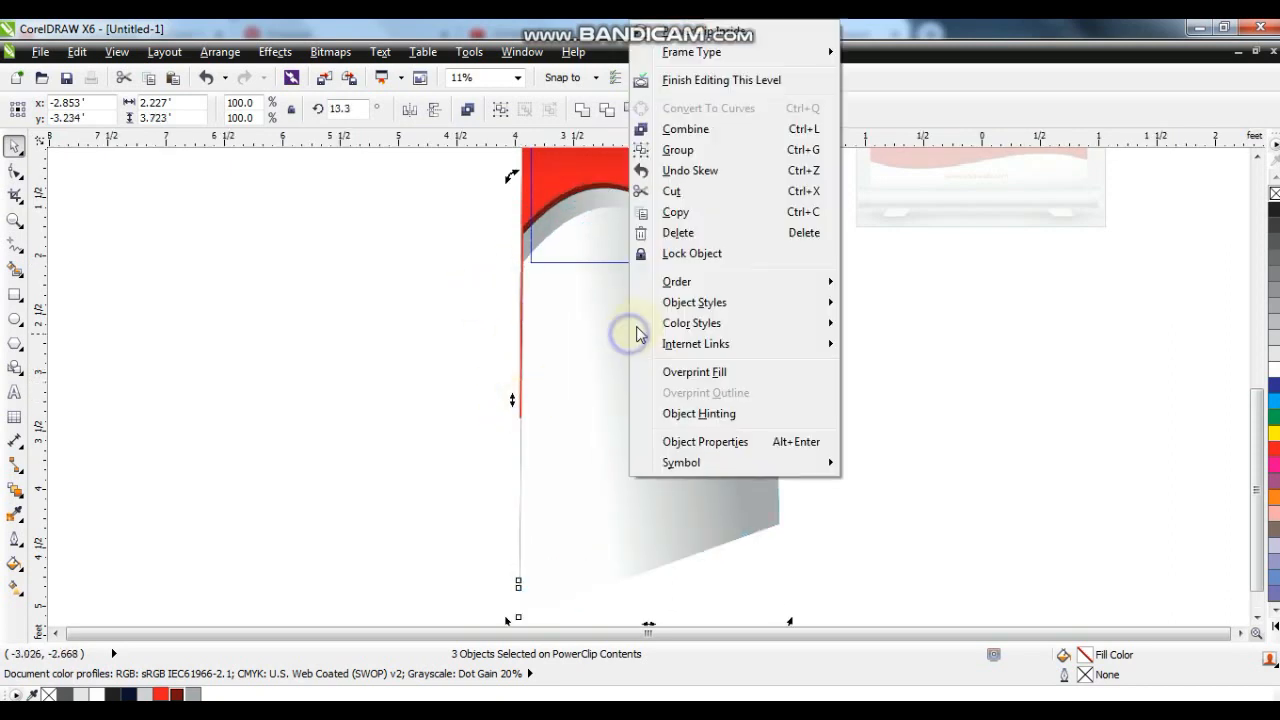
pyautogui.click(688, 80)
# - Place the photo of the woman in the red dress over the banner's upper part and enlarge it to about 2.94 by 3.92 feet
pyautogui.keyDown('shift'); pyautogui.click(910, 213); pyautogui.keyUp('shift')
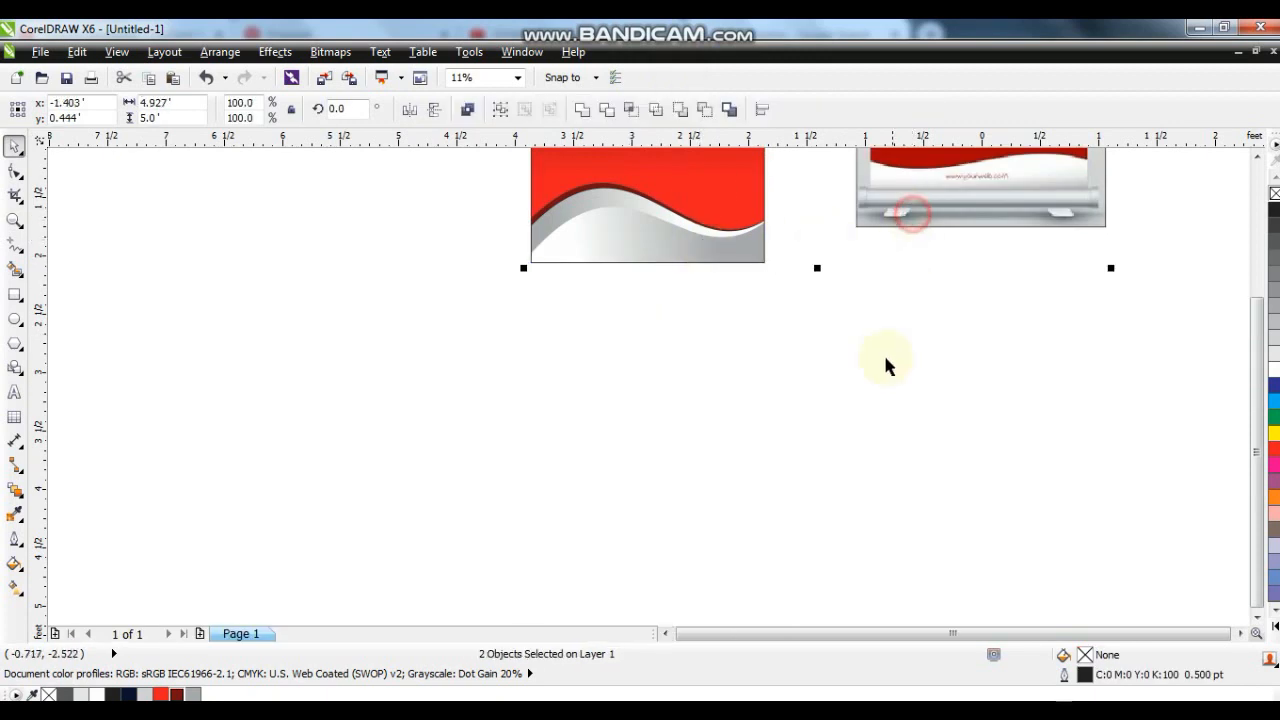
pyautogui.hotkey('shift', 'F2')
pyautogui.click(948, 426)
pyautogui.moveTo(224, 361); pyautogui.dragTo(601, 175)
pyautogui.moveTo(606, 430); pyautogui.dragTo(610, 440)
pyautogui.moveTo(410, 177); pyautogui.dragTo(388, 155)
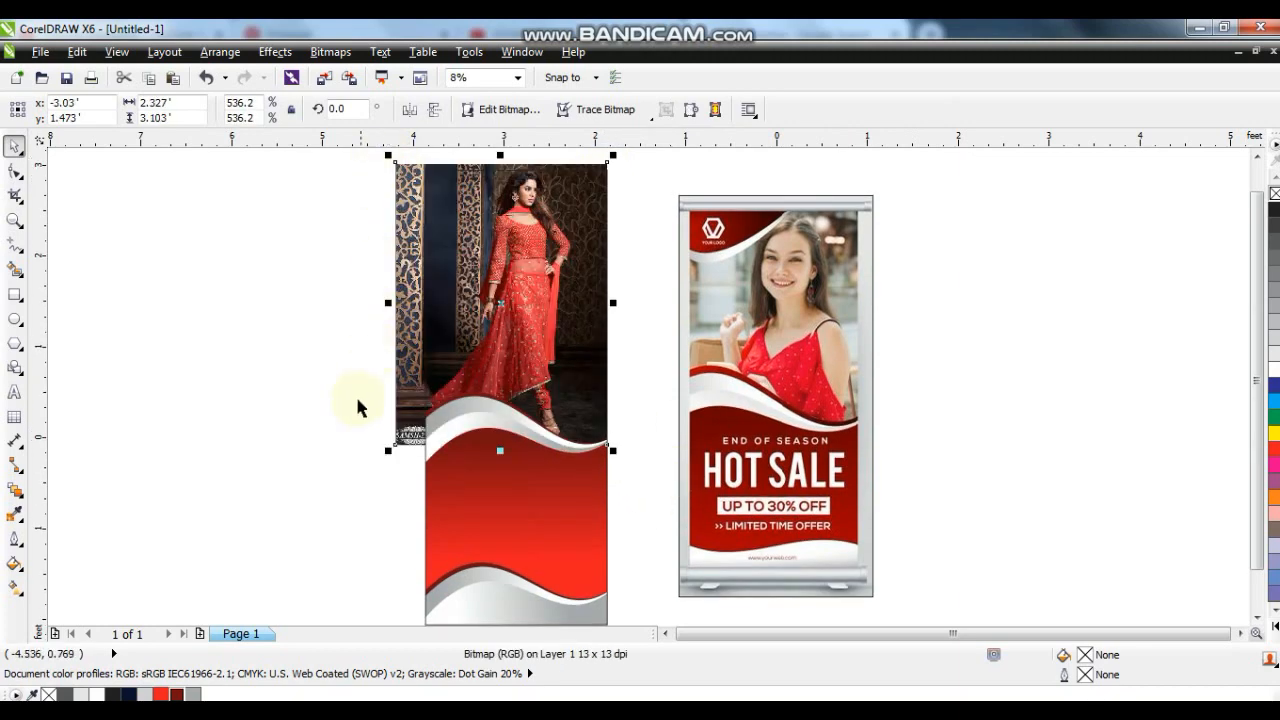
pyautogui.moveTo(389, 456); pyautogui.dragTo(359, 484)
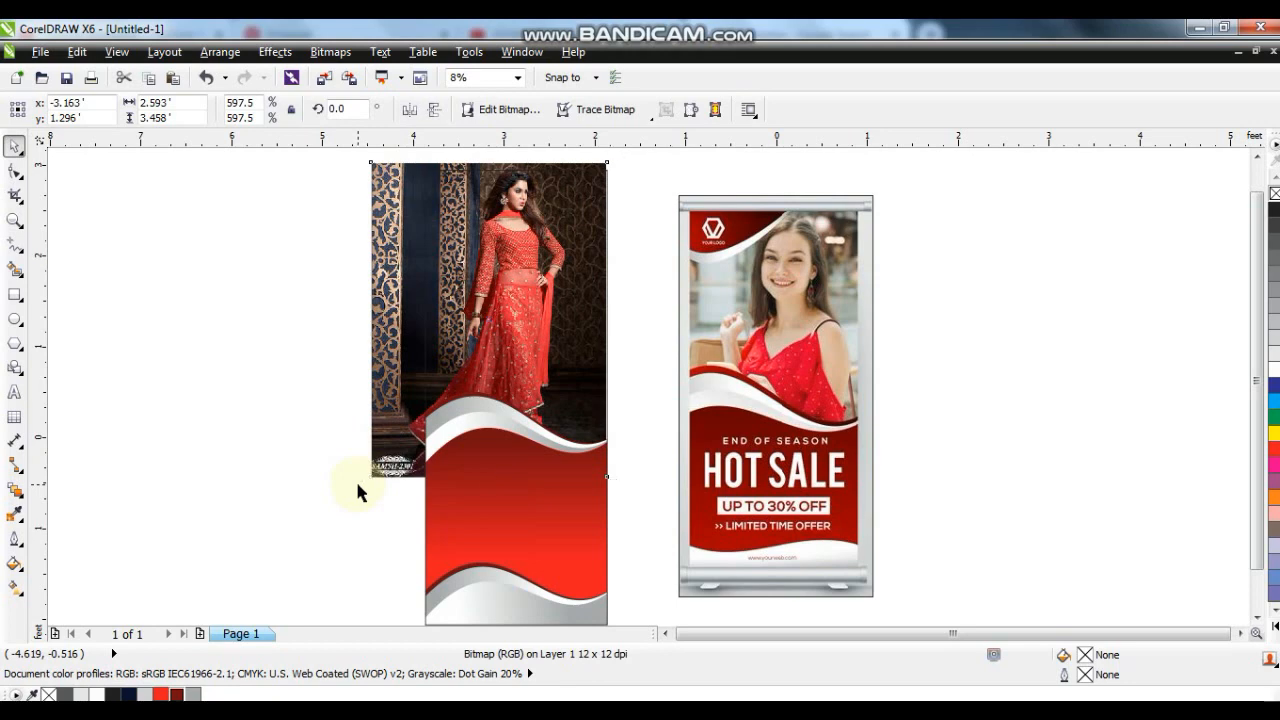
pyautogui.moveTo(614, 484); pyautogui.dragTo(643, 525)
# - Place the enlarged photo inside the banner rectangle with PowerClip
pyautogui.rightClick(623, 493)
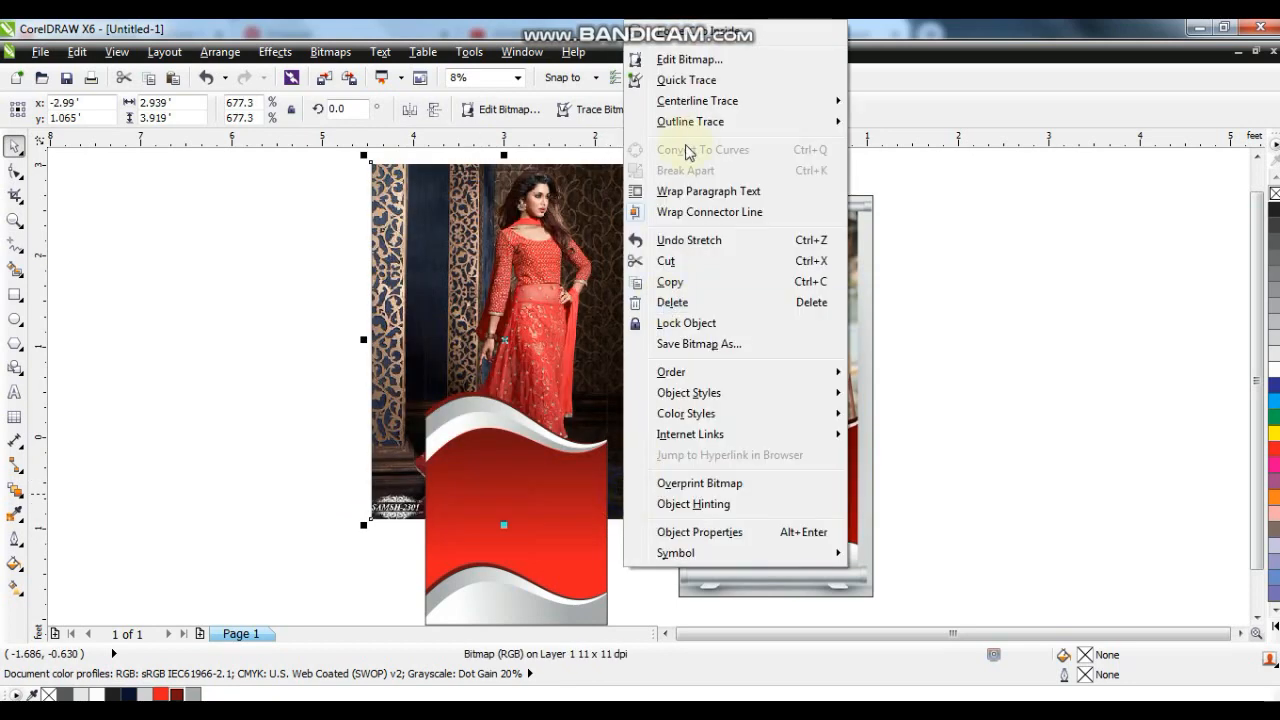
pyautogui.click(690, 38)
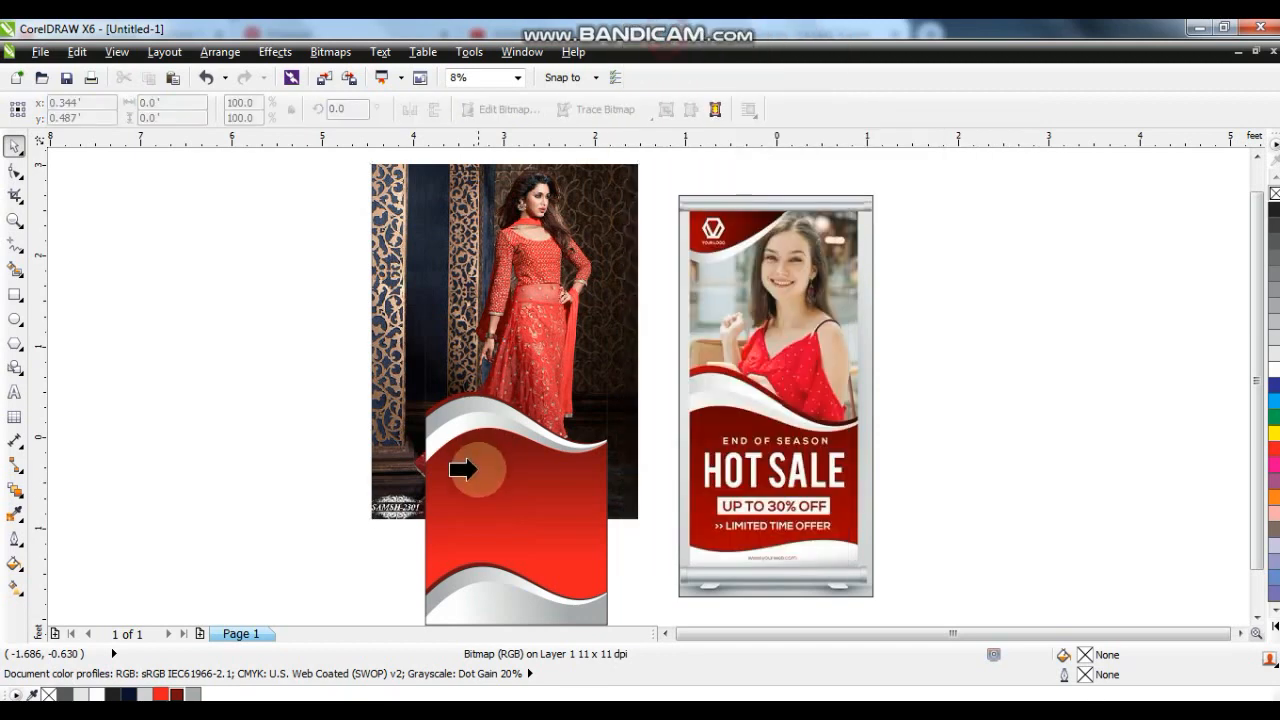
pyautogui.click(481, 468)
# - Inside the PowerClip, apply brightness -7, contrast 5 and intensity 1 to the photo, and finish editing the contents
pyautogui.rightClick(481, 468)
pyautogui.click(533, 104)
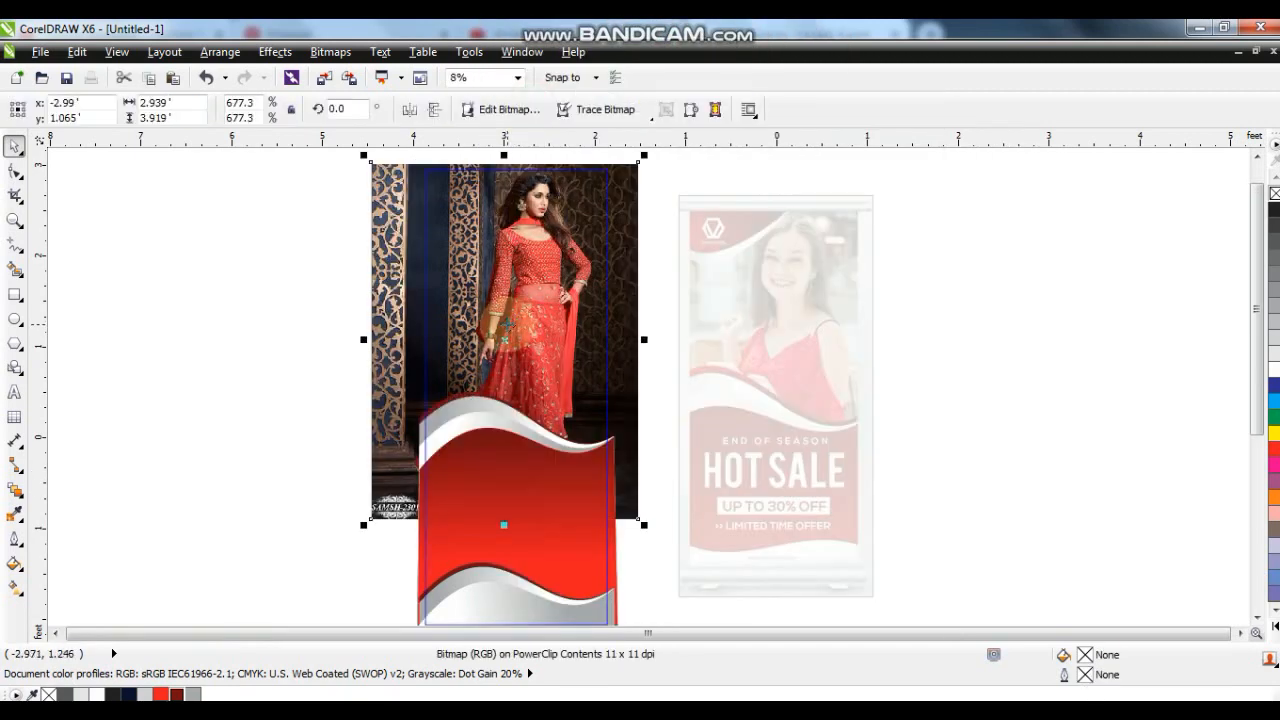
pyautogui.click(515, 332)
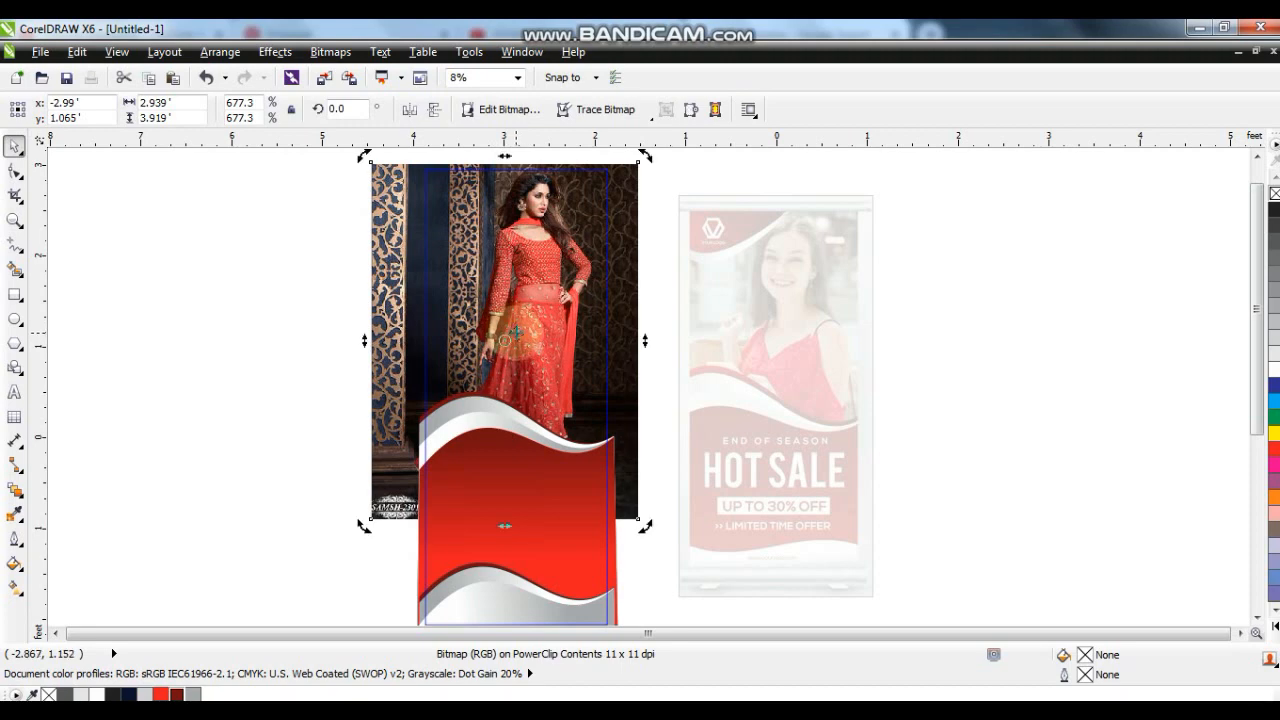
pyautogui.hotkey('shift', 'F2')
pyautogui.click(275, 53)
pyautogui.moveTo(303, 77)
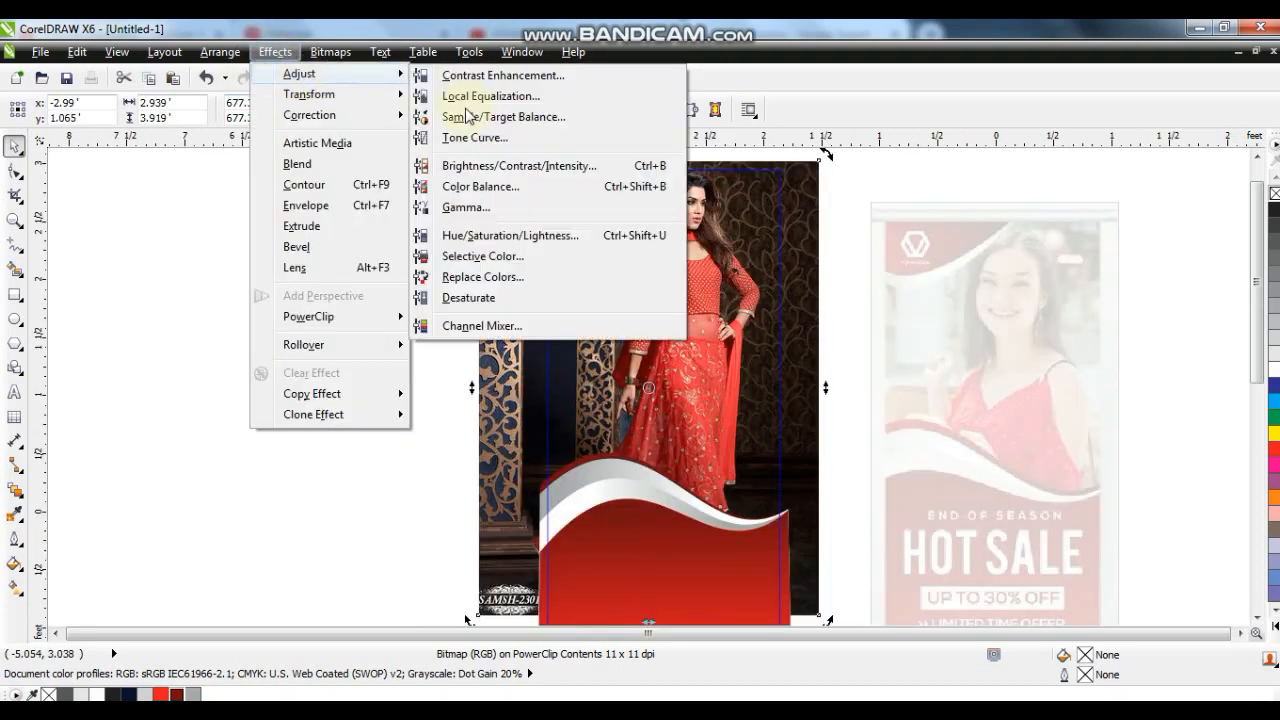
pyautogui.click(491, 166)
pyautogui.click(502, 440)
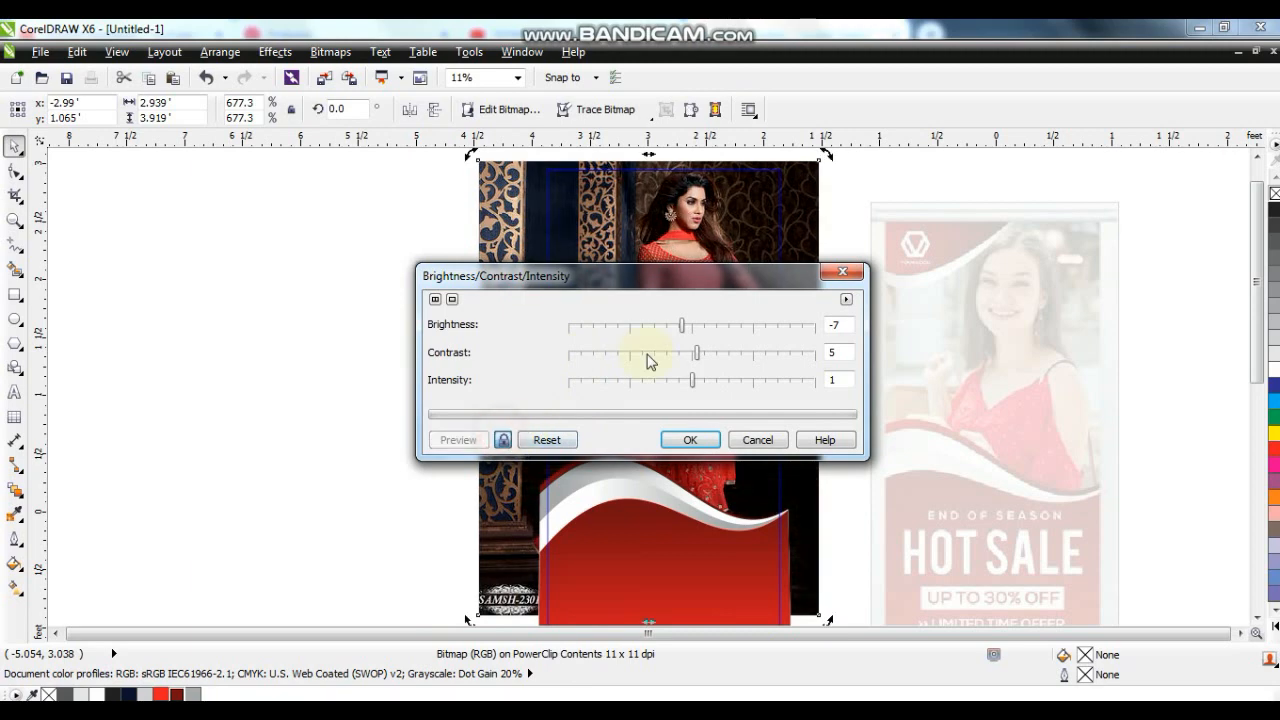
pyautogui.click(694, 440)
pyautogui.rightClick(724, 408)
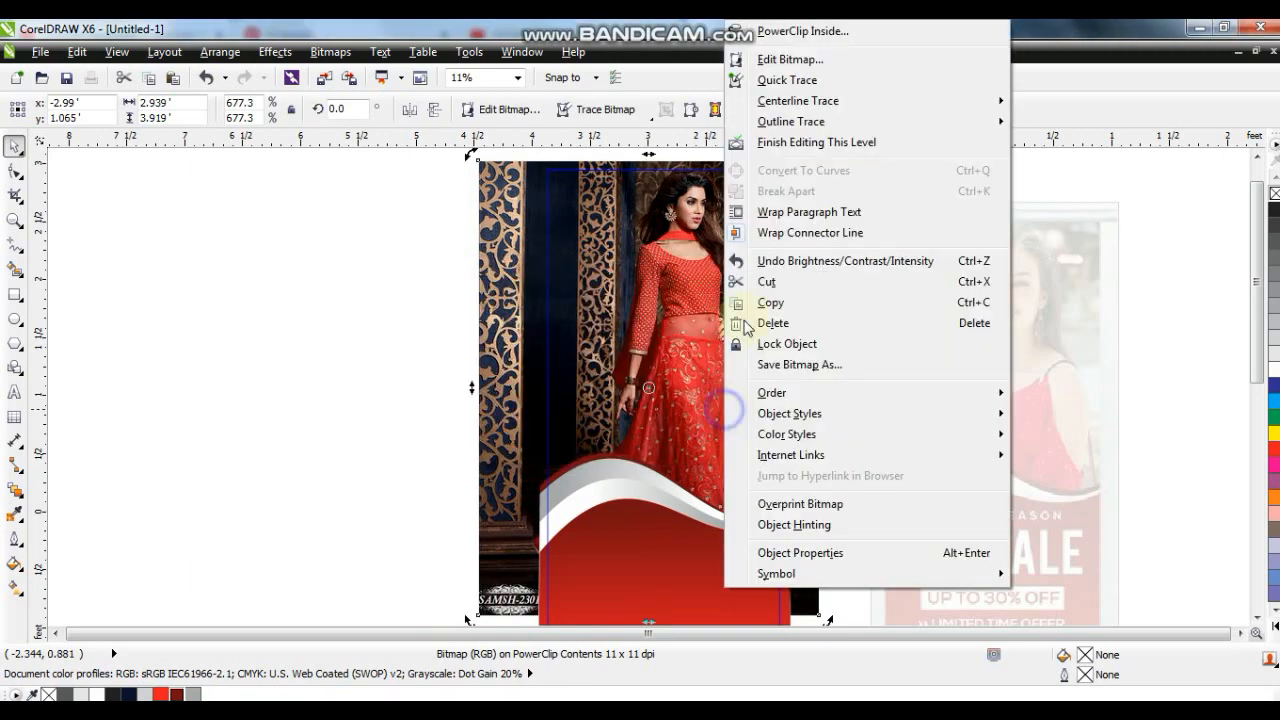
pyautogui.click(765, 143)
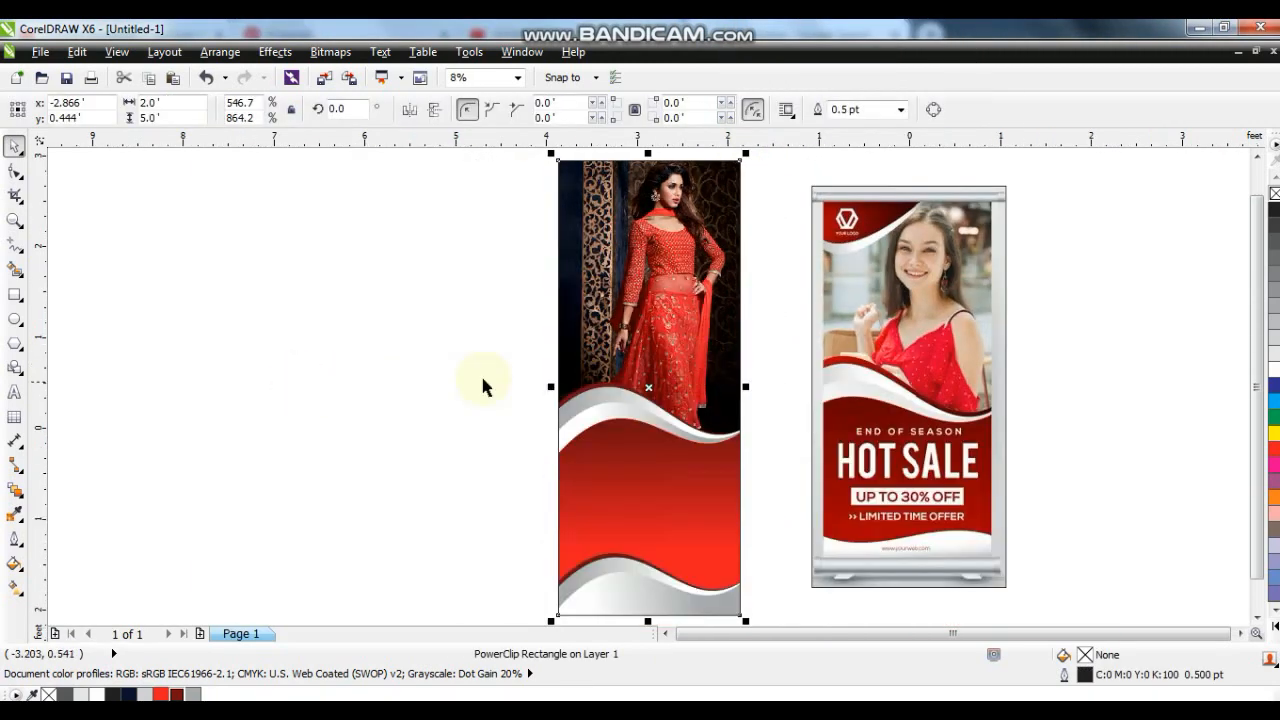
pyautogui.click(482, 386)
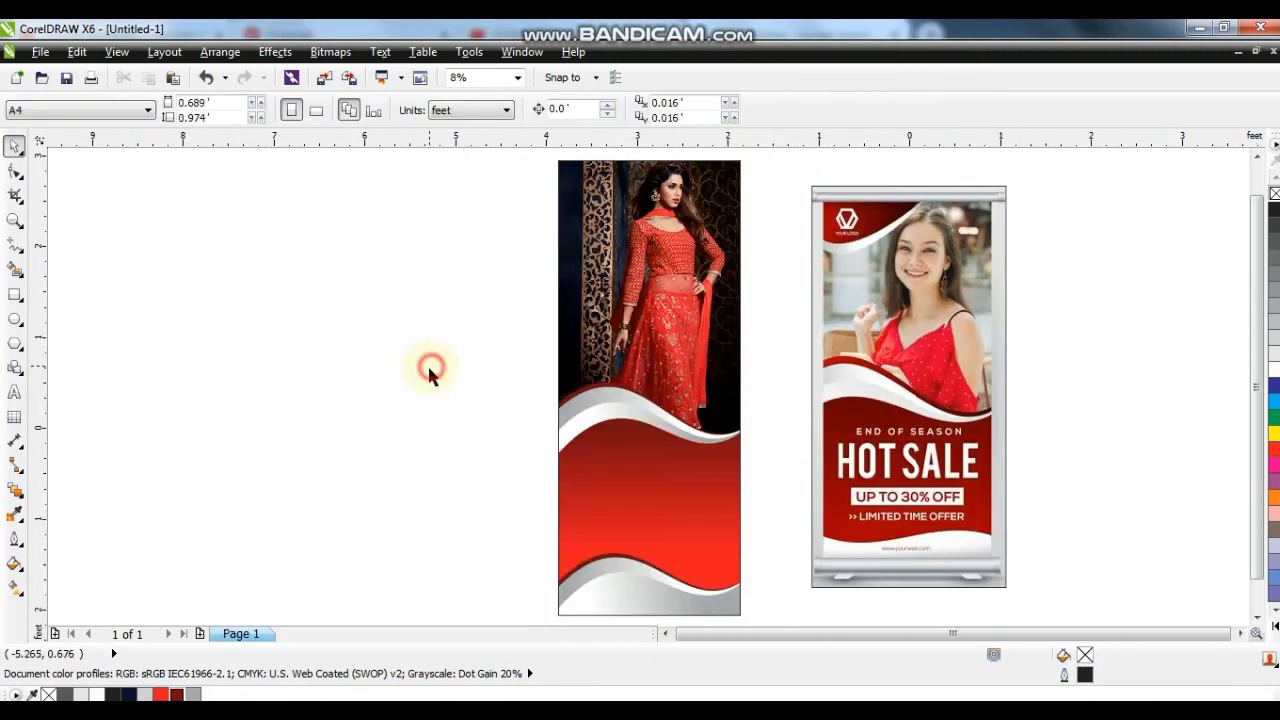
# - Add the artistic text END OF SEASON beside the banner
pyautogui.click(13, 221)
pyautogui.moveTo(437, 314); pyautogui.dragTo(1034, 594)
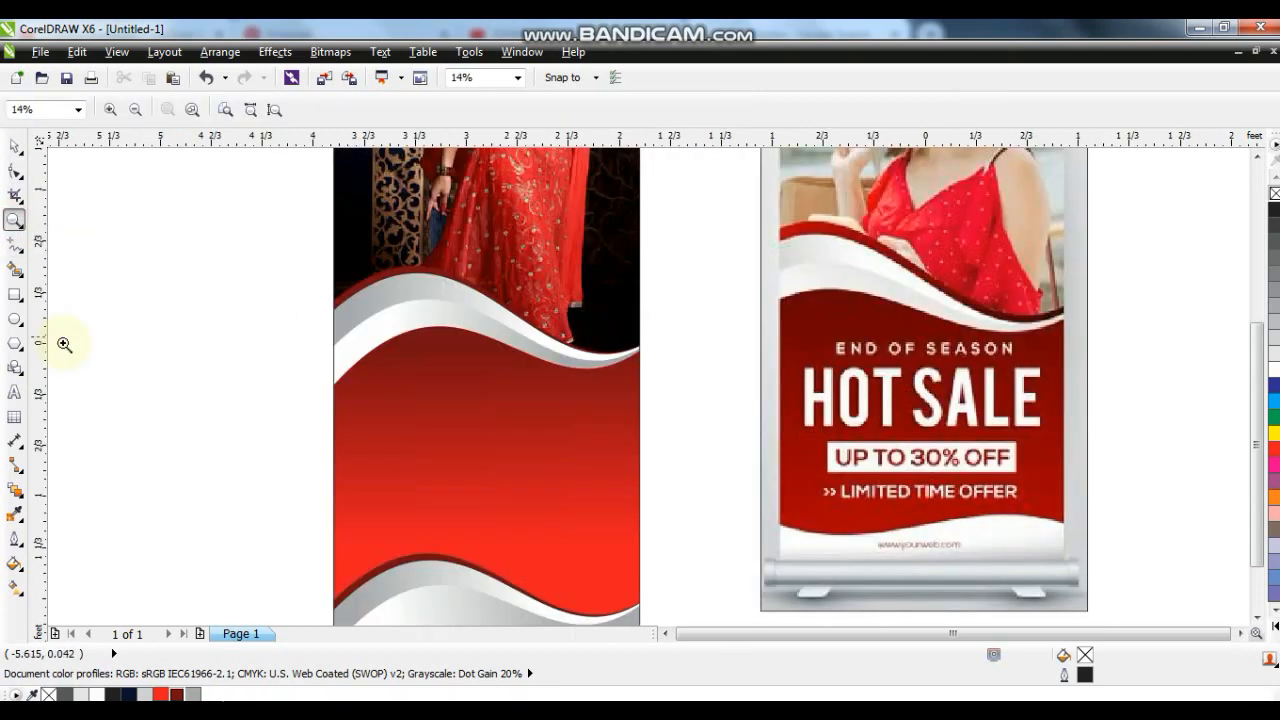
pyautogui.click(15, 394)
pyautogui.click(157, 371)
pyautogui.write('END OF SE')
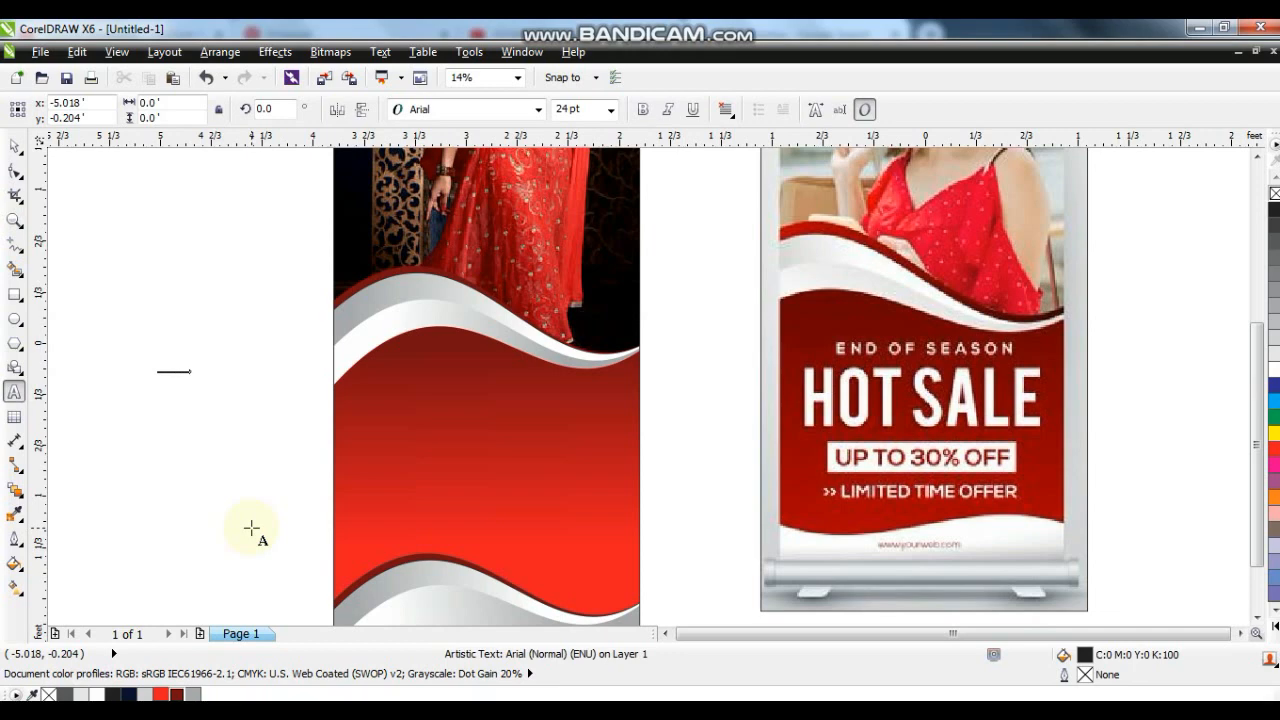
pyautogui.click(15, 146)
# - Set the END OF SEASON text in Racing Sans One, enlarge it and place it in white on the banner's red area
pyautogui.click(449, 108)
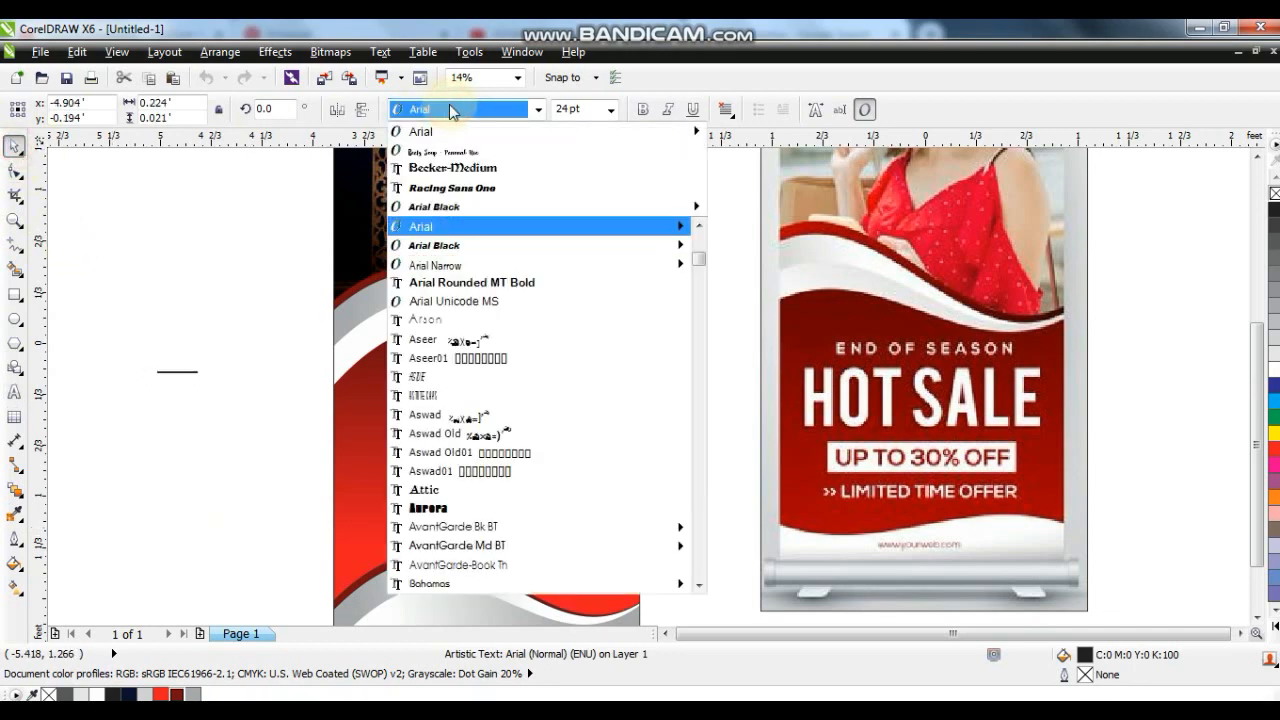
pyautogui.click(455, 188)
pyautogui.moveTo(195, 385); pyautogui.dragTo(303, 414)
pyautogui.moveTo(246, 378); pyautogui.dragTo(477, 441)
pyautogui.click(1276, 371)
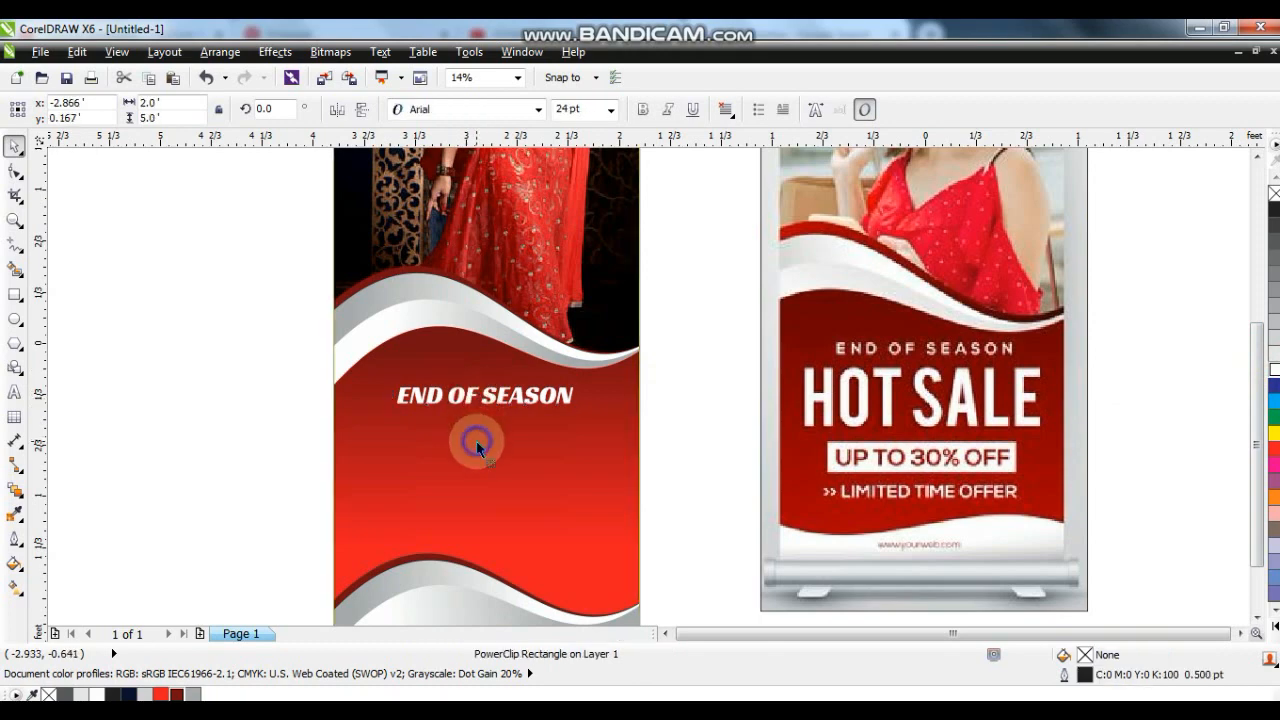
pyautogui.hotkey('ctrl', 'z')
# - Copy the END OF SEASON line straight down and change the copy's text to HOT SALE
pyautogui.moveTo(521, 396); pyautogui.dragTo(521, 430)
pyautogui.rightClick(521, 430)
pyautogui.click(14, 390)
pyautogui.hotkey('ctrl', 'a')
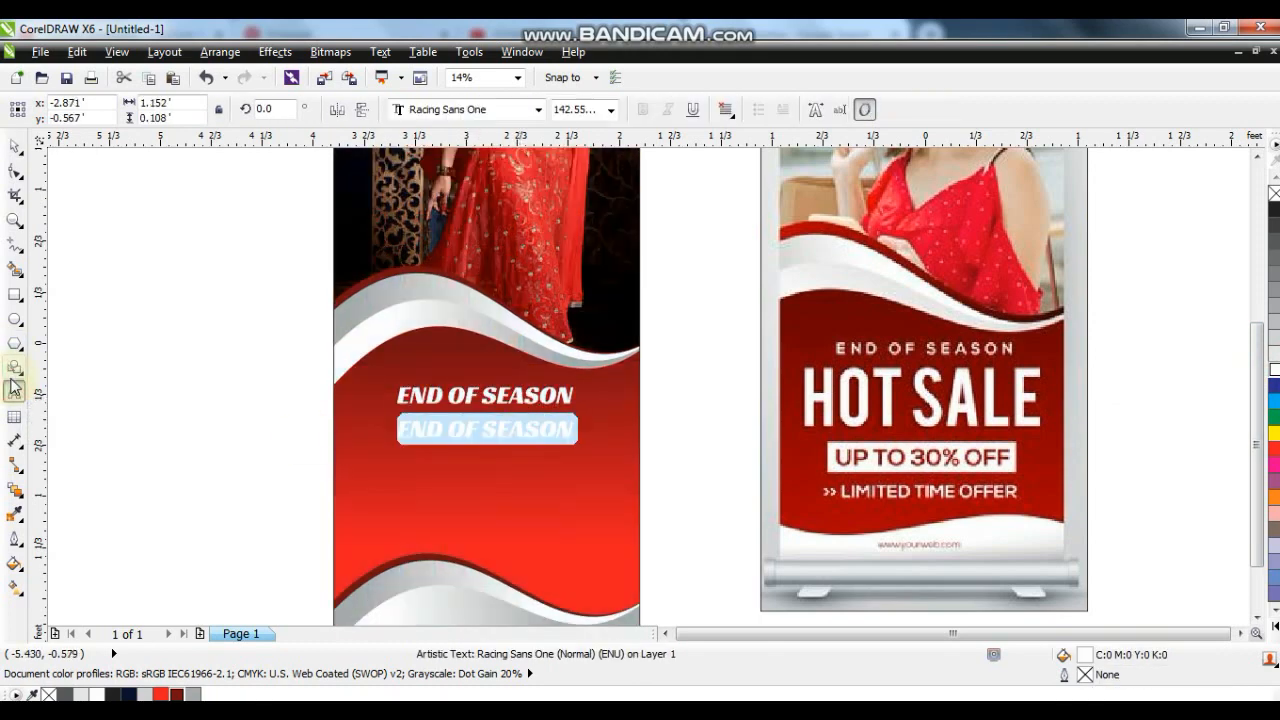
pyautogui.write('HOT SALE')
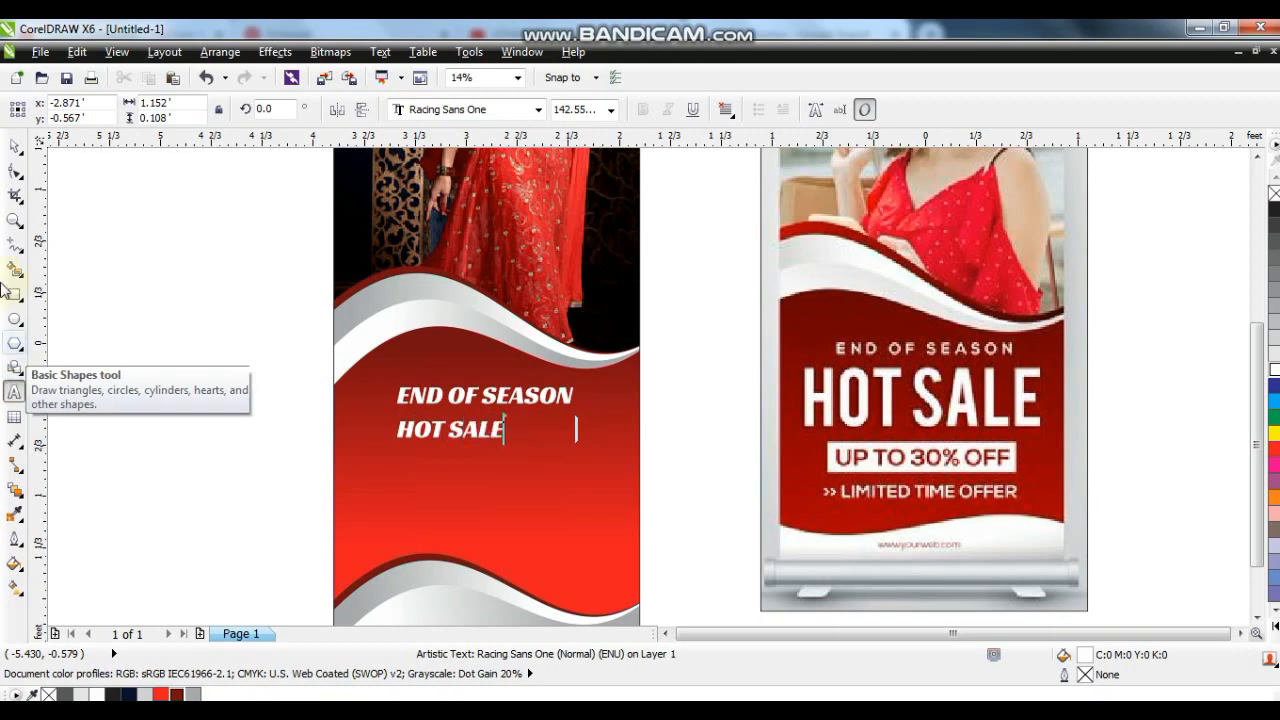
# - Enlarge the HOT SALE text to about 1.9 feet wide and centre it horizontally with the END OF SEASON line
pyautogui.click(14, 146)
pyautogui.moveTo(513, 447); pyautogui.dragTo(600, 468)
pyautogui.keyDown('shift'); pyautogui.click(563, 393); pyautogui.keyUp('shift')
pyautogui.press('c')
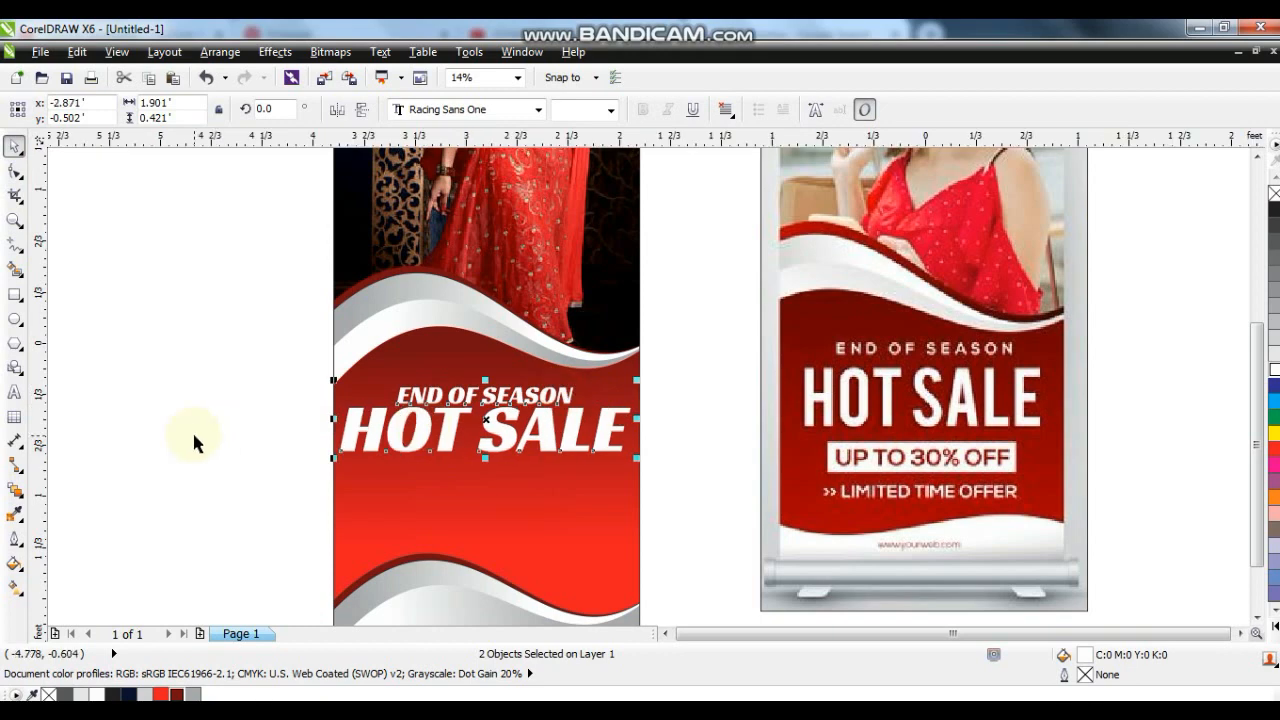
pyautogui.click(194, 436)
# - Move HOT SALE slightly down and narrow both text lines together to an overall width of about 1.77 feet
pyautogui.moveTo(497, 427); pyautogui.dragTo(496, 435)
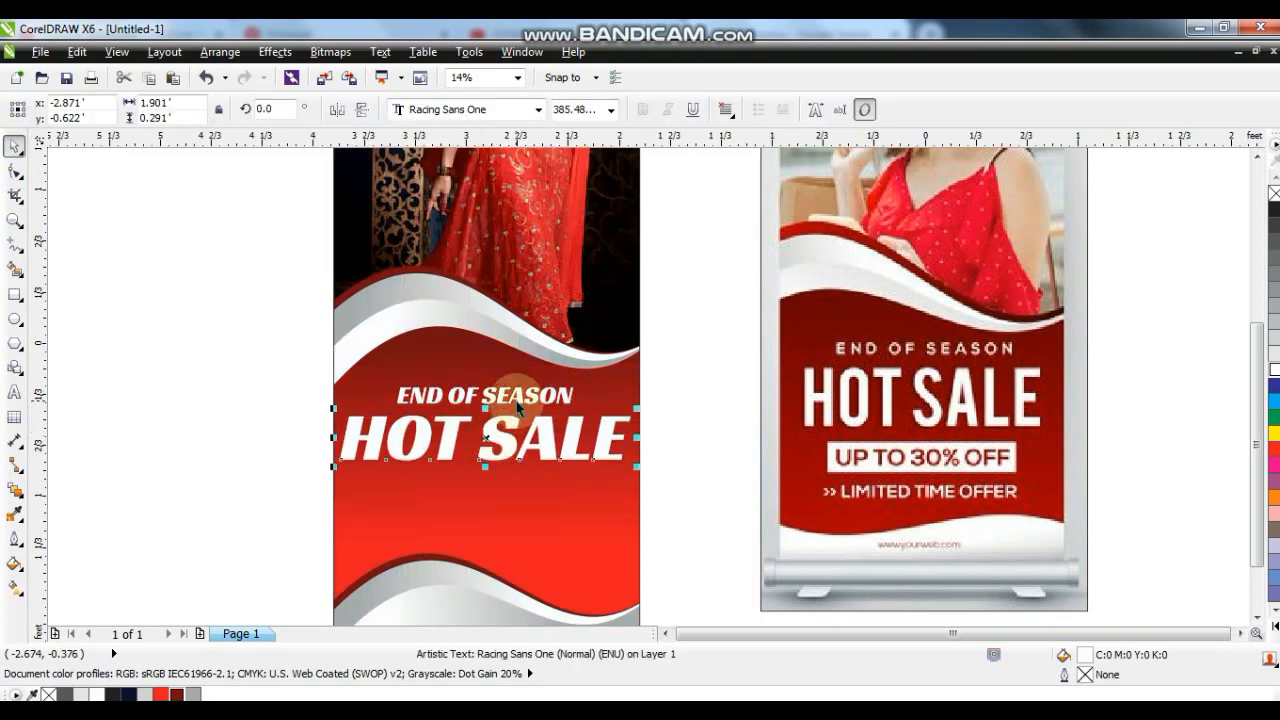
pyautogui.keyDown('shift'); pyautogui.click(518, 406); pyautogui.keyUp('shift')
pyautogui.moveTo(638, 425); pyautogui.dragTo(628, 425)
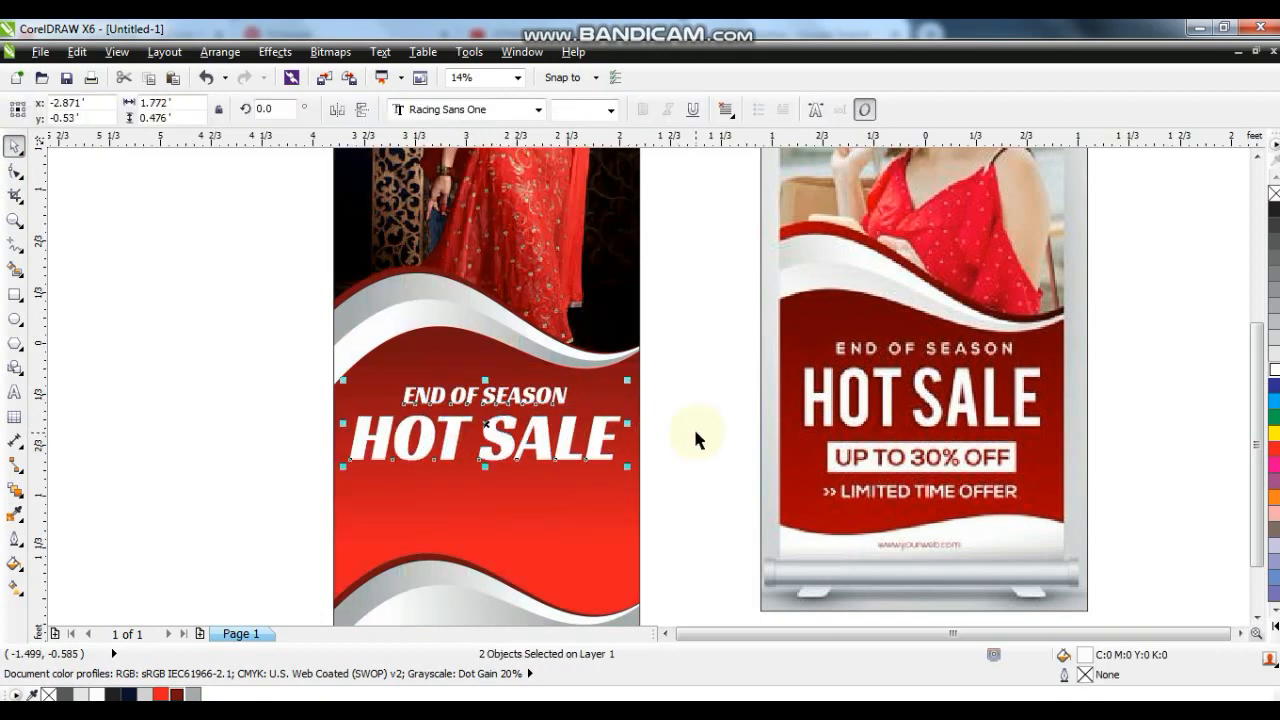
pyautogui.click(694, 430)
# - Copy the END OF SEASON line below HOT SALE and change the copy's text to >>LIMITED TIME OFFER
pyautogui.moveTo(518, 400); pyautogui.dragTo(487, 492)
pyautogui.rightClick(487, 492)
pyautogui.click(14, 393)
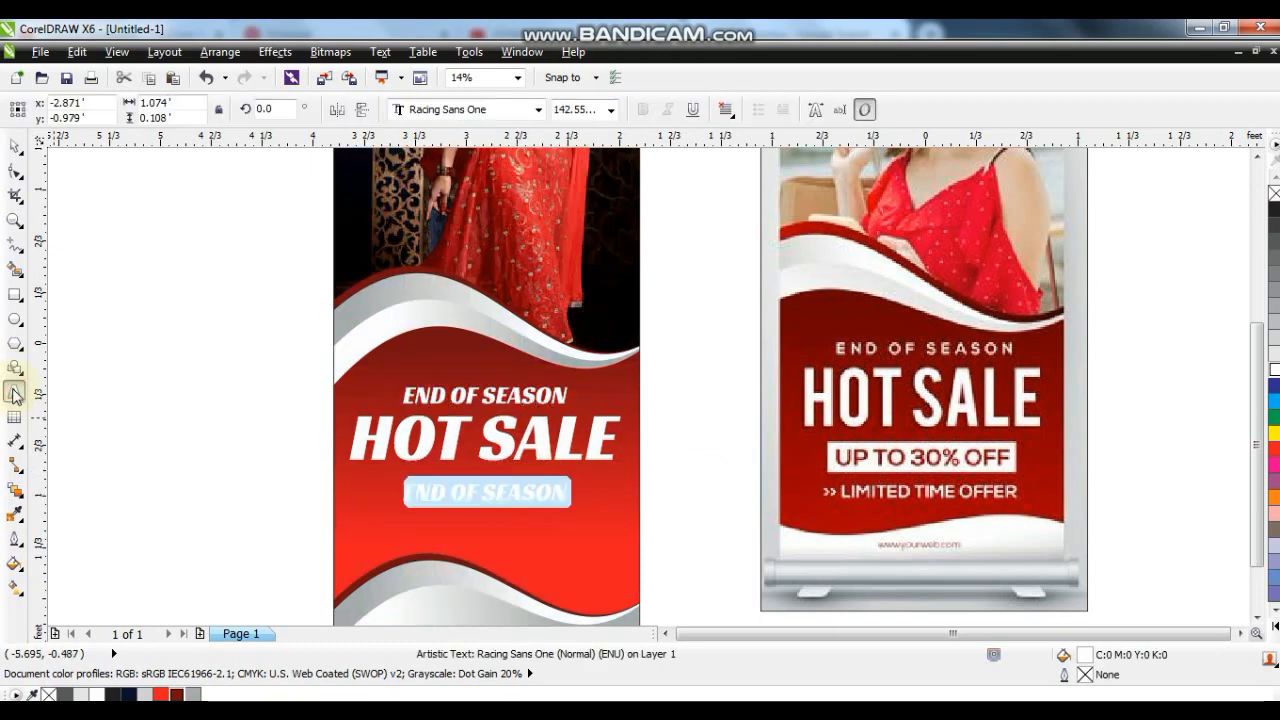
pyautogui.write('LIMITED TIME OFFER')
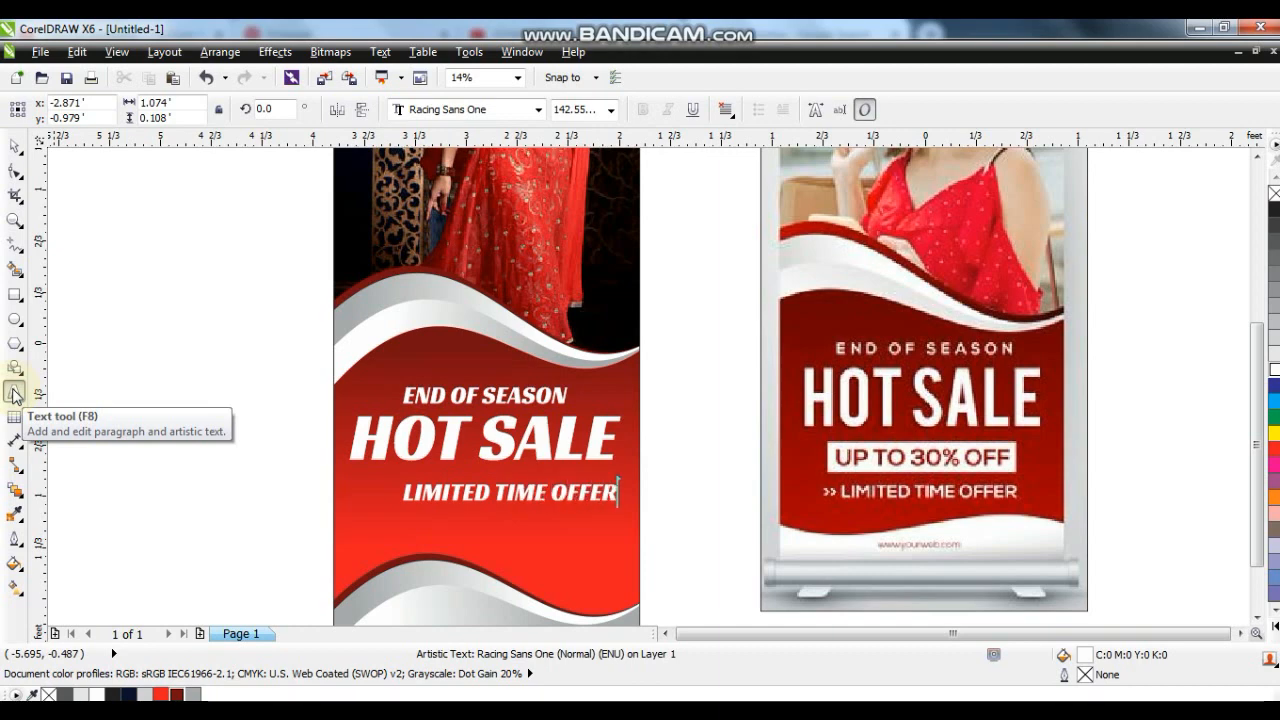
pyautogui.click(14, 393)
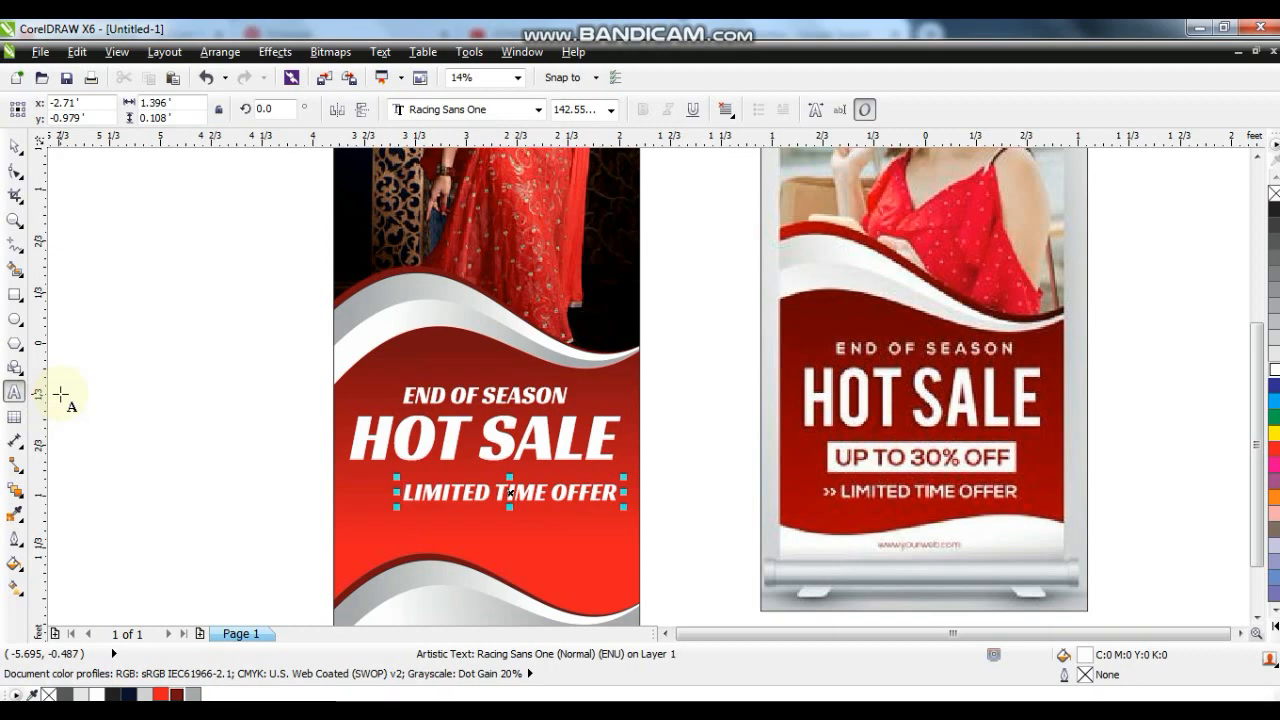
pyautogui.write('>>')
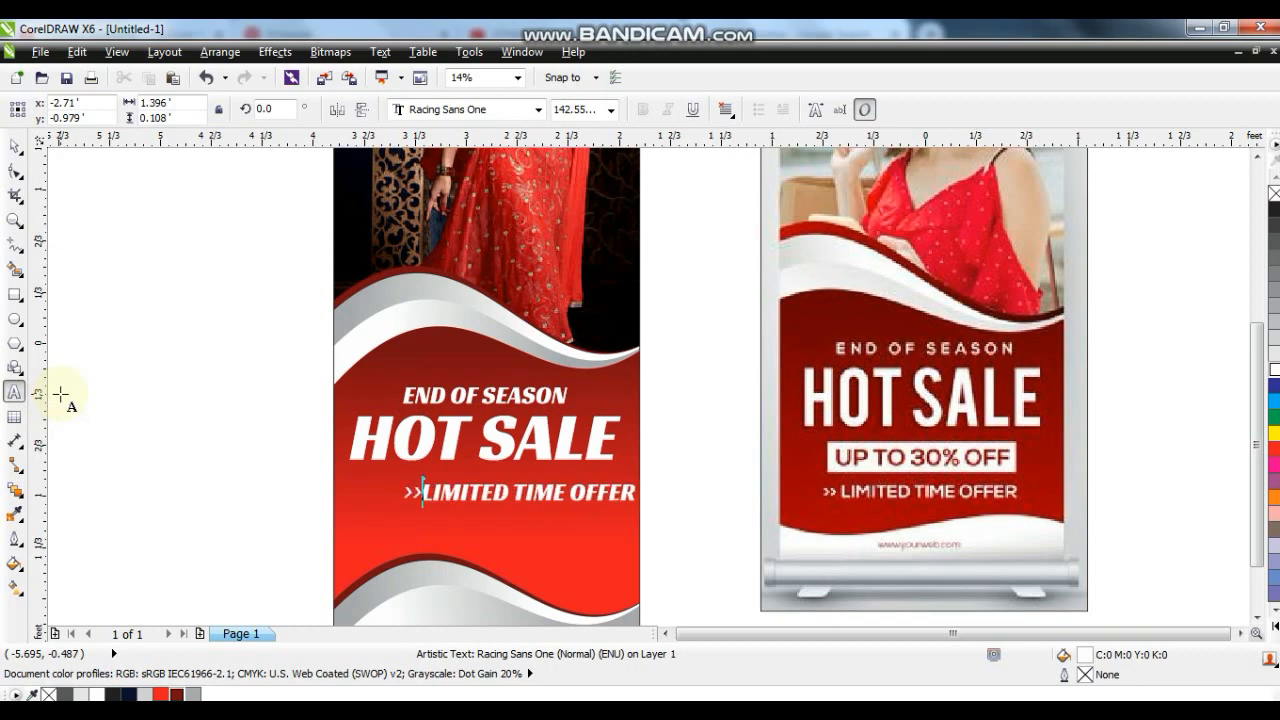
# - Centre the >>LIMITED TIME OFFER line under HOT SALE and move it down to leave a gap between them
pyautogui.click(14, 146)
pyautogui.click(486, 443)
pyautogui.keyDown('shift'); pyautogui.click(520, 500); pyautogui.keyUp('shift')
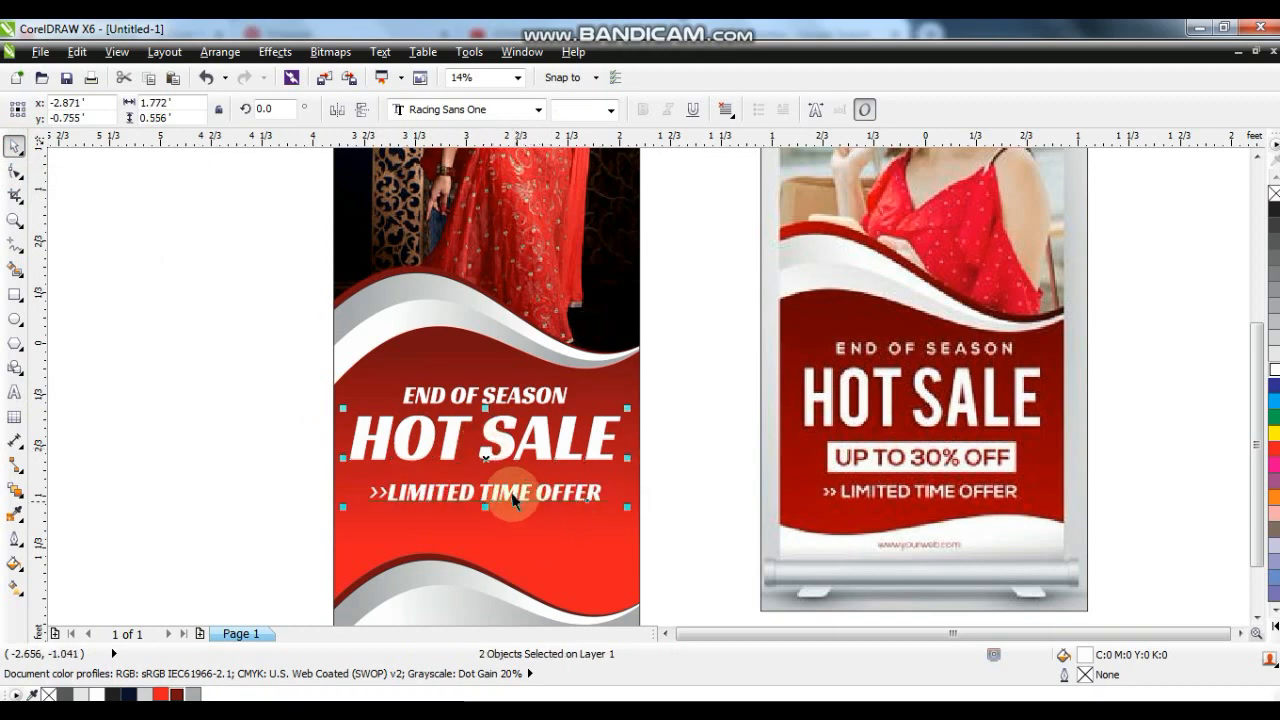
pyautogui.click(495, 495)
pyautogui.moveTo(495, 495); pyautogui.dragTo(460, 518)
# - Draw a white rectangle about 1.57 by 0.19 feet without outline below HOT SALE and centre it horizontally with that text
pyautogui.click(14, 220)
pyautogui.moveTo(282, 355); pyautogui.dragTo(909, 578)
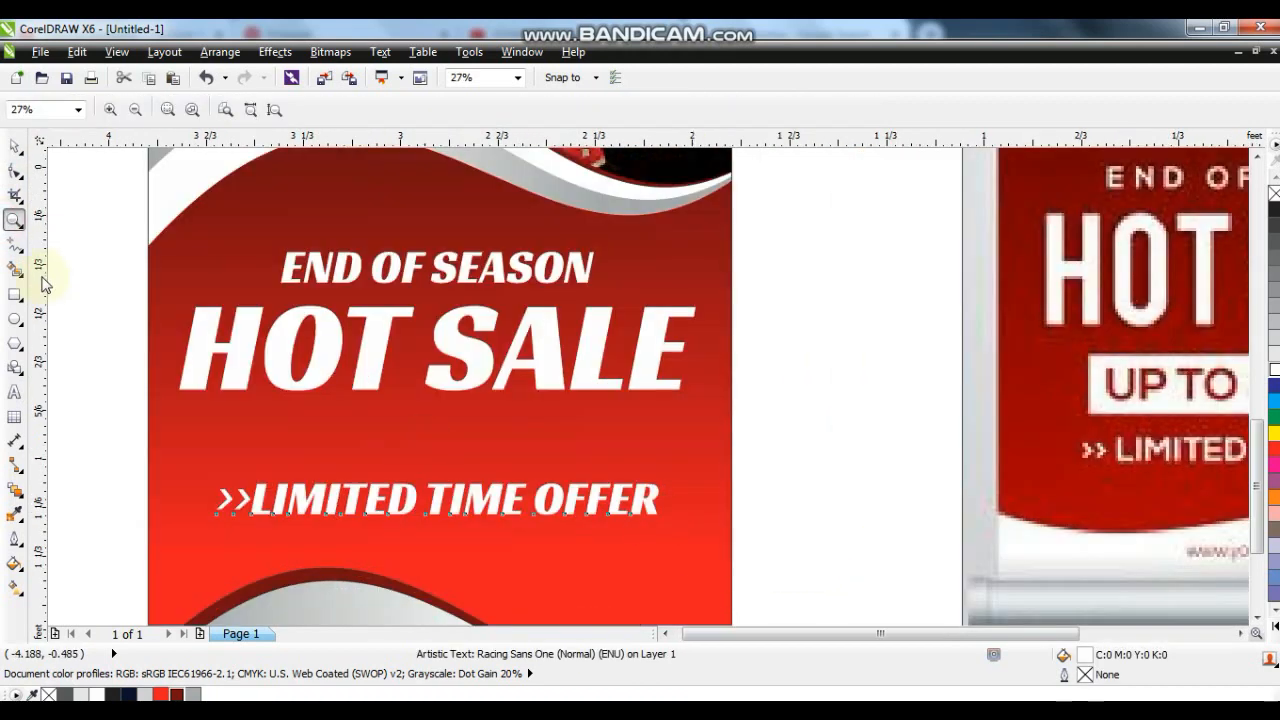
pyautogui.click(14, 294)
pyautogui.moveTo(210, 404); pyautogui.dragTo(669, 459)
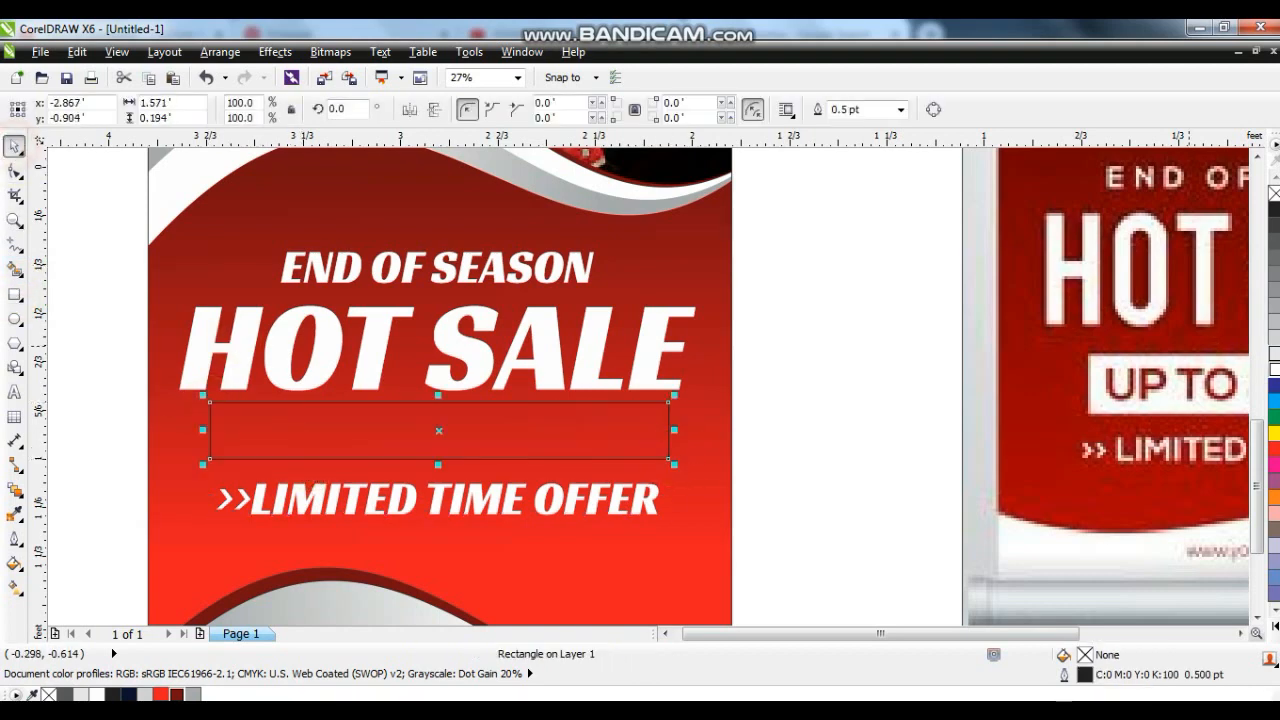
pyautogui.click(1273, 370)
pyautogui.rightClick(1274, 193)
pyautogui.keyDown('shift'); pyautogui.click(608, 383); pyautogui.keyUp('shift')
pyautogui.press('c')
# - Copy the >>LIMITED TIME OFFER line up onto the white bar and change the copy's text to UPTO 30% OFF
pyautogui.moveTo(496, 505); pyautogui.dragTo(489, 437)
pyautogui.rightClick(489, 437)
pyautogui.click(15, 394)
pyautogui.hotkey('ctrl', 'a')
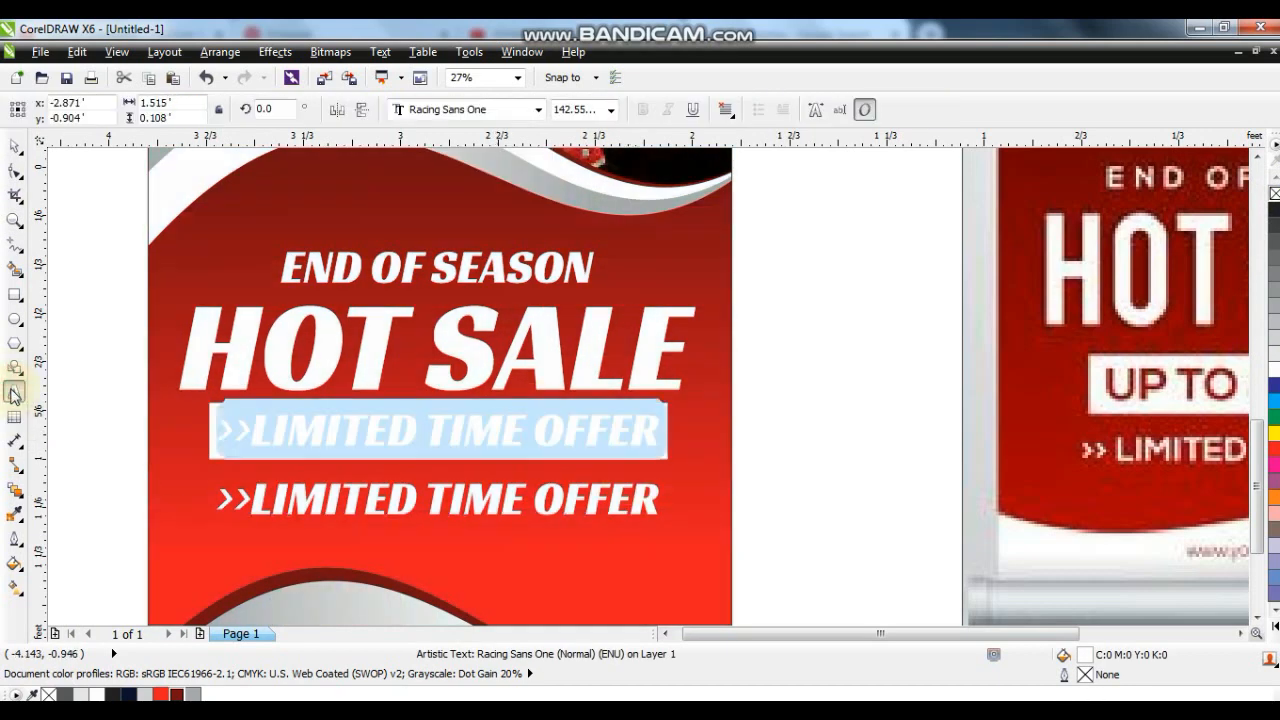
pyautogui.write('UPO')
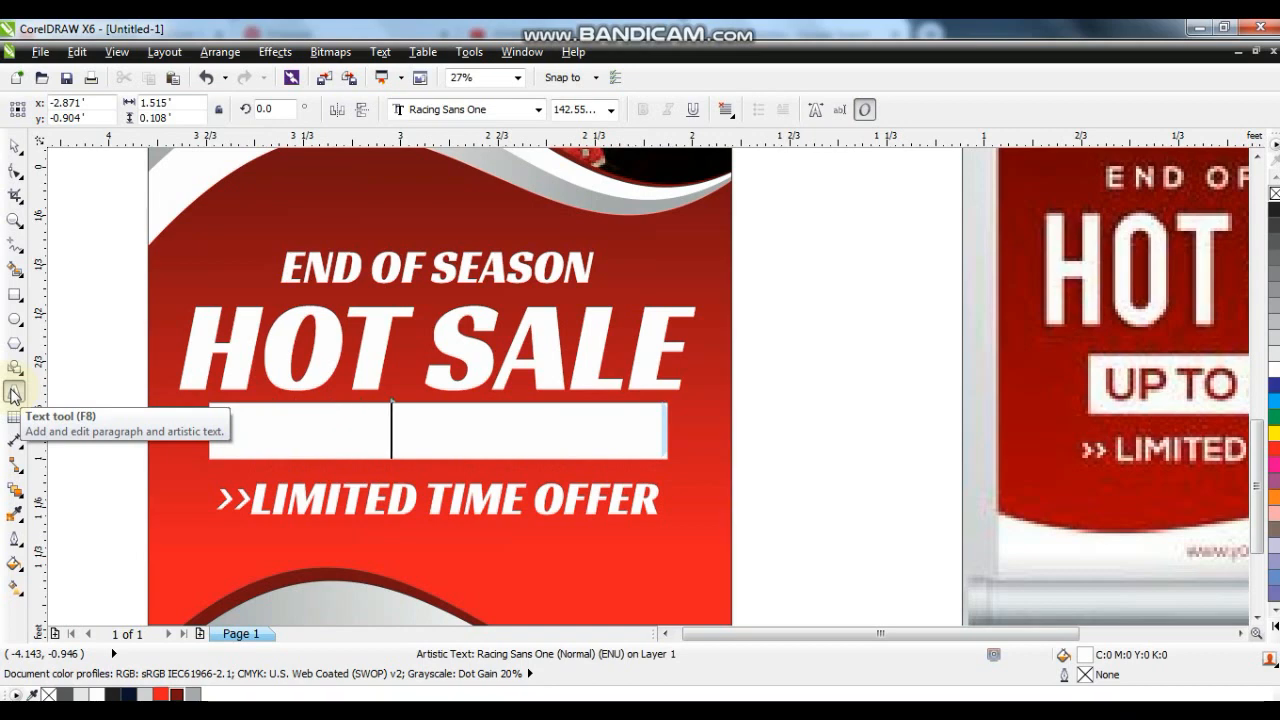
pyautogui.click(15, 146)
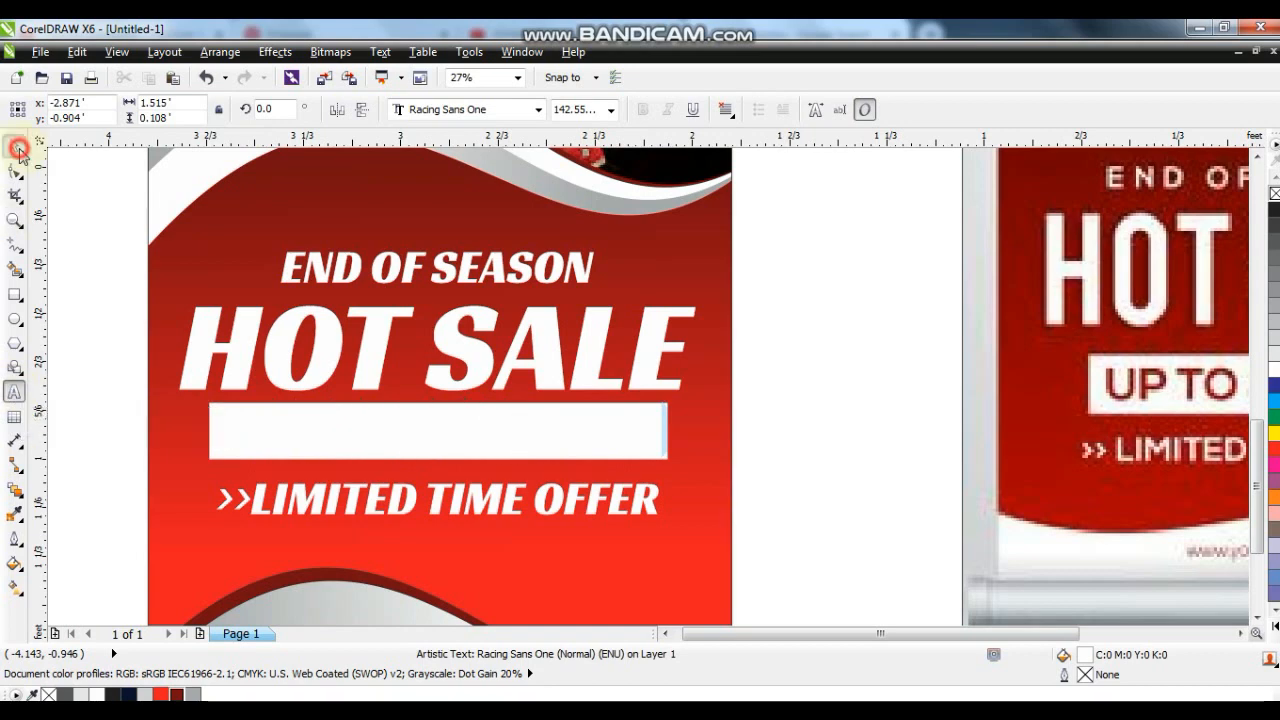
# - Colour the UPTO 30% OFF text red and centre it horizontally on the white bar
pyautogui.click(1274, 452)
pyautogui.keyDown('shift'); pyautogui.click(600, 429); pyautogui.keyUp('shift')
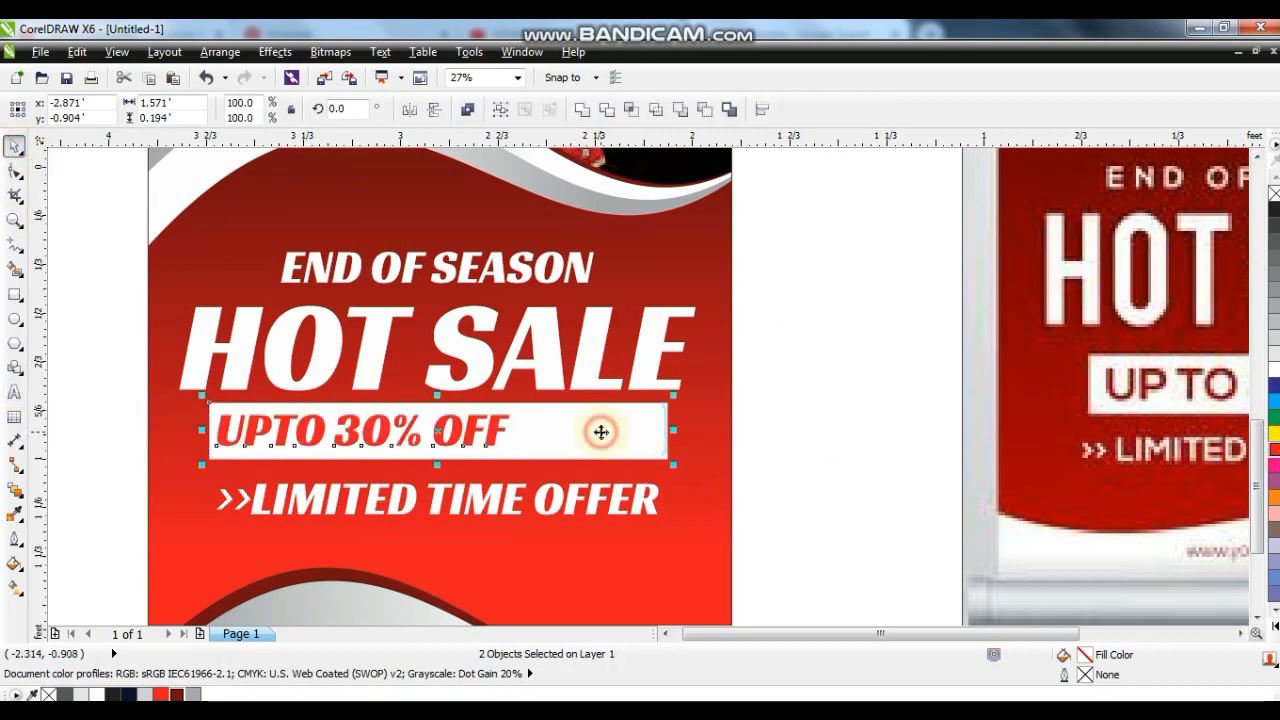
pyautogui.press('e')
pyautogui.press('Escape')
pyautogui.click(695, 437)
pyautogui.scroll(-3, 550, 440)
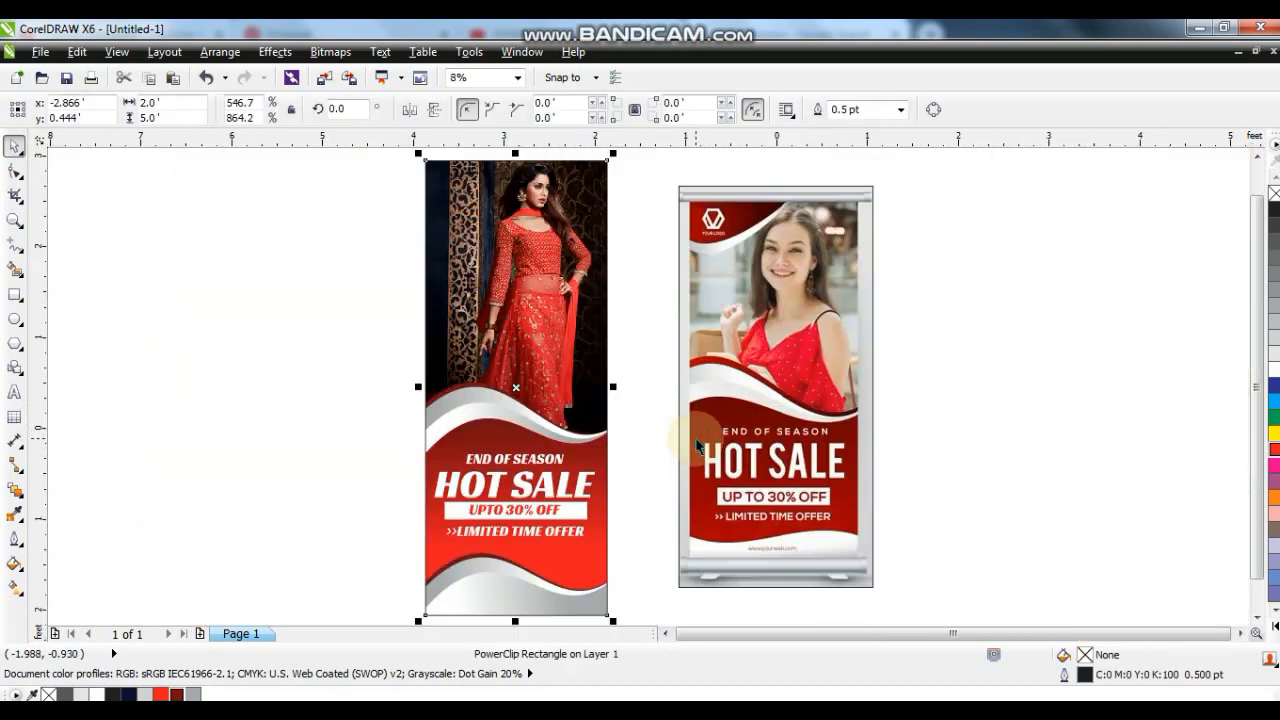
# - Scale the sale text lines and white bar down slightly together around their centre
pyautogui.click(406, 445)
pyautogui.moveTo(604, 555)
pyautogui.mouseDown()
pyautogui.moveTo(593, 551)
pyautogui.moveTo(612, 535)
pyautogui.mouseUp()
pyautogui.click(280, 411)
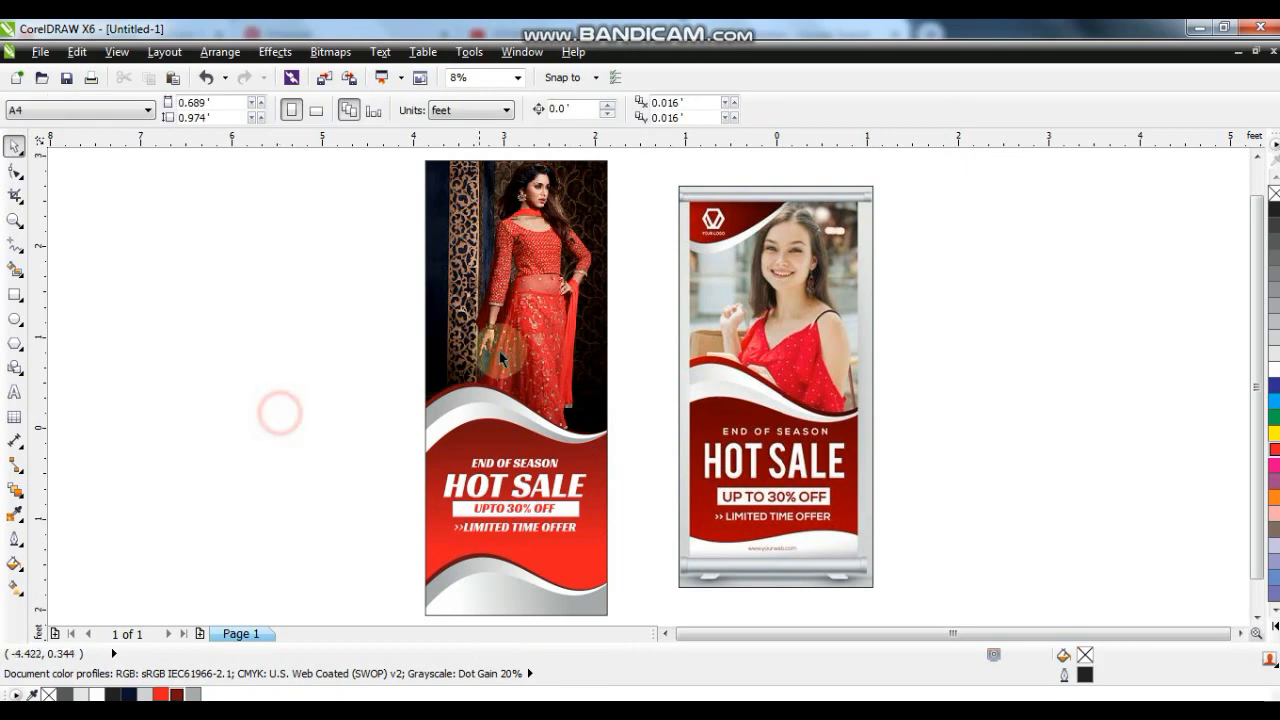
# - Open the contents of the banner's PowerClip frame for editing
pyautogui.click(520, 415)
pyautogui.rightClick(514, 415)
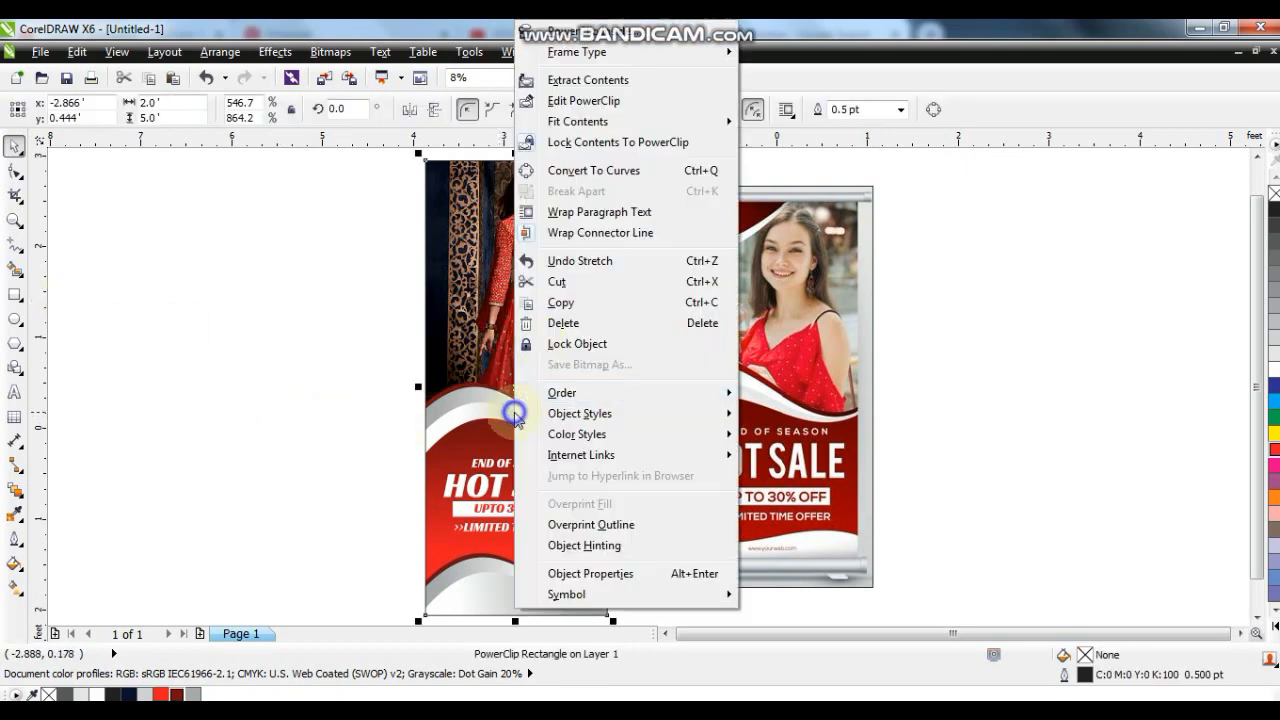
pyautogui.click(575, 78)
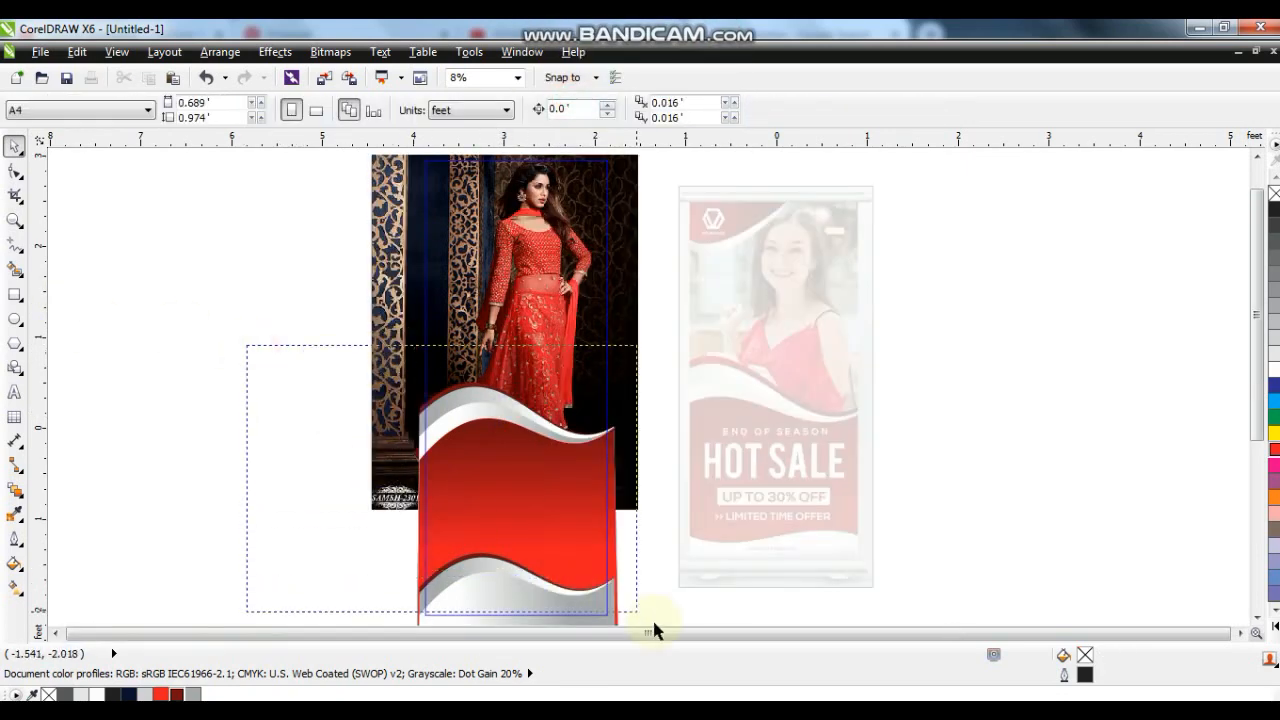
pyautogui.moveTo(636, 611); pyautogui.dragTo(671, 628)
pyautogui.click(365, 469)
pyautogui.moveTo(308, 294); pyautogui.dragTo(684, 598)
pyautogui.moveTo(541, 414); pyautogui.dragTo(291, 414)
pyautogui.hotkey('ctrl', 'z')
# - Copy the four shapes of the upper red wave band out beside the banner frame
pyautogui.moveTo(234, 237); pyautogui.dragTo(678, 628)
pyautogui.moveTo(516, 381); pyautogui.dragTo(303, 412)
pyautogui.rightClick(303, 410)
pyautogui.scroll(-1, 302, 420)
# - Rotate the copied wave band to about 273.1 degrees and place it along the left side of the model photo
pyautogui.click(299, 417)
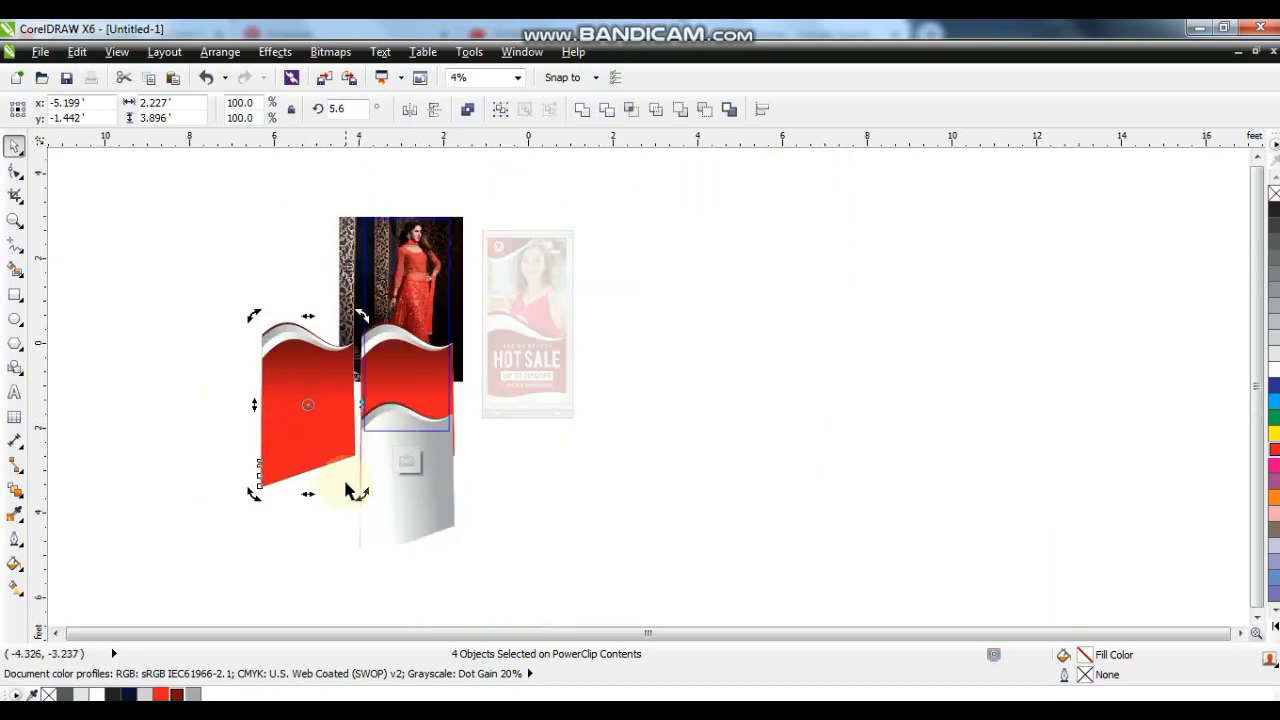
pyautogui.moveTo(341, 500); pyautogui.dragTo(247, 438)
pyautogui.click(320, 406)
pyautogui.moveTo(309, 349); pyautogui.dragTo(306, 240)
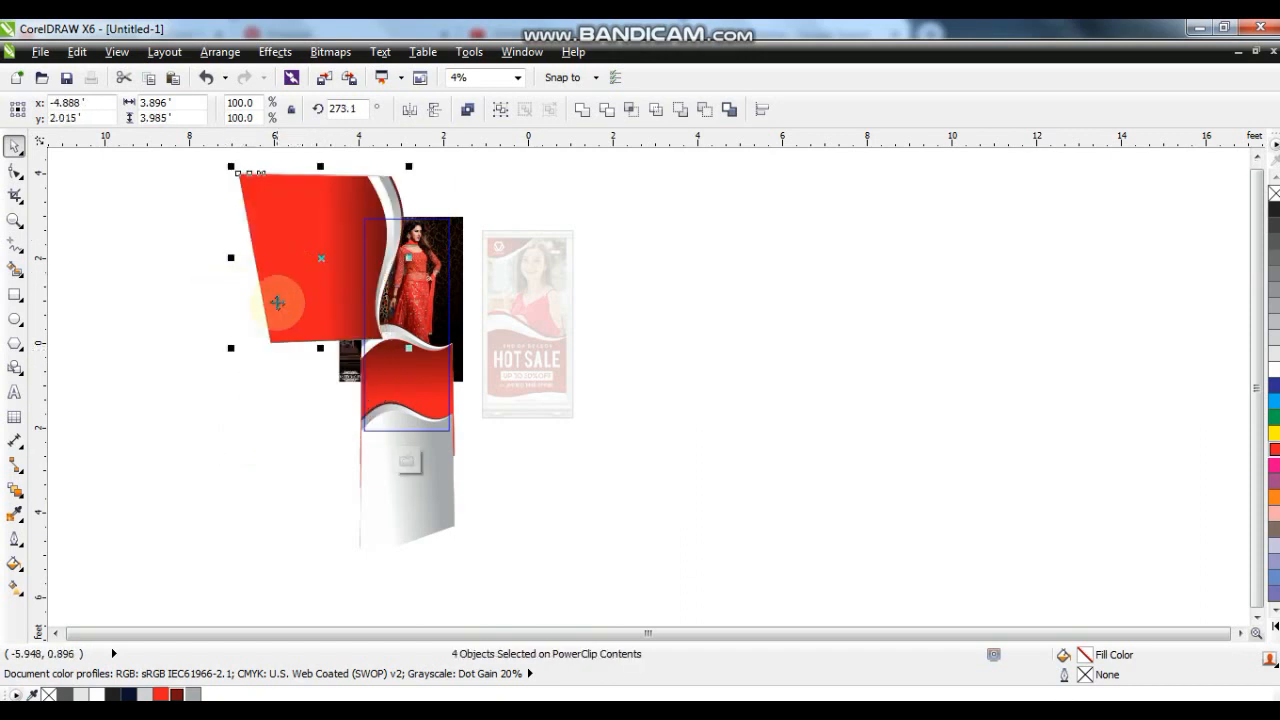
pyautogui.moveTo(285, 297); pyautogui.dragTo(289, 298)
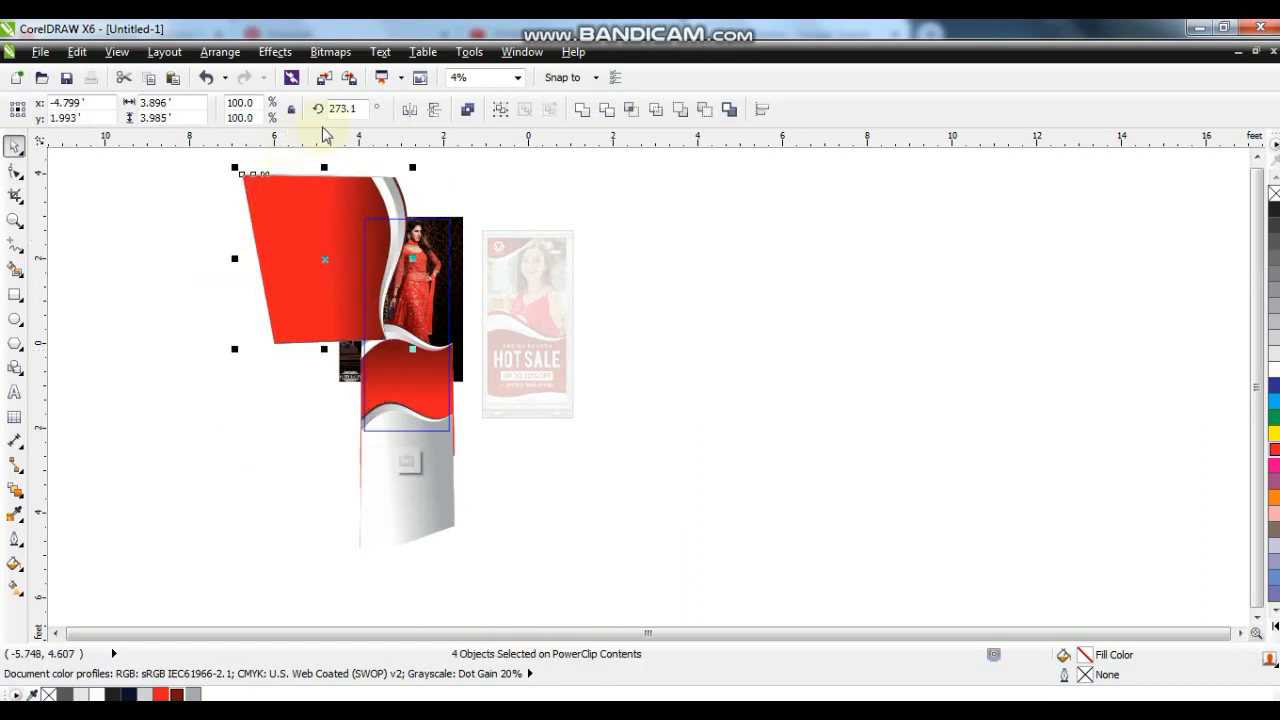
# - Try mirroring the rotated wave band horizontally and vertically and shifting it left, and undo the attempt
pyautogui.click(409, 110)
pyautogui.click(409, 110)
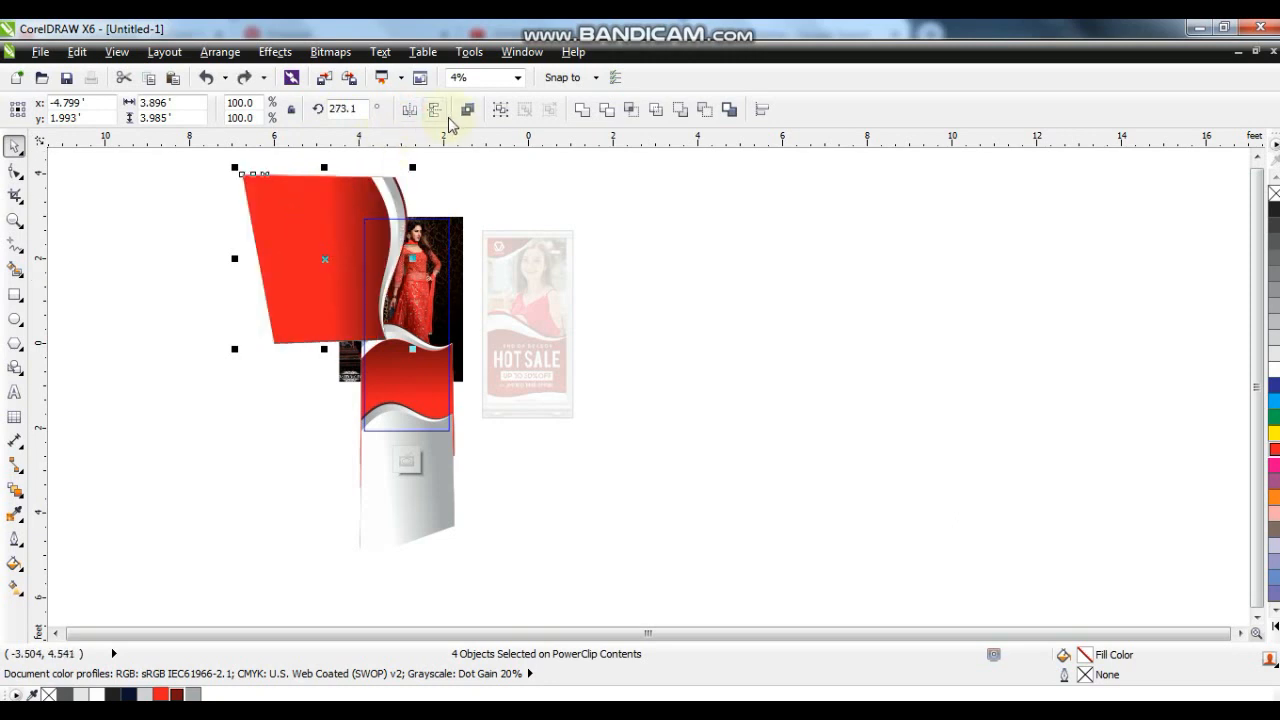
pyautogui.click(436, 111)
pyautogui.moveTo(336, 273); pyautogui.dragTo(317, 274)
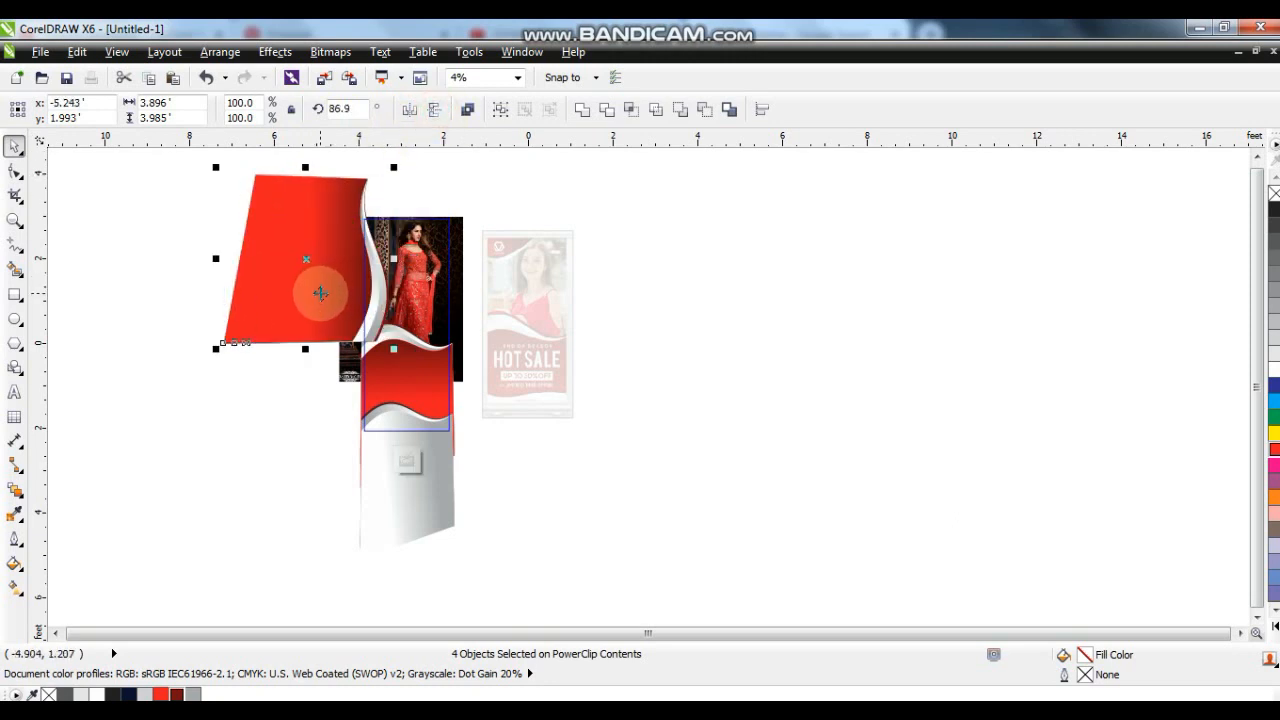
pyautogui.hotkey('ctrl', 'z')
pyautogui.hotkey('ctrl', 'z')
# - Shift the rotated wave band slightly left to uncover more of the model and finish editing the PowerClip contents
pyautogui.scroll(3, 677, 385)
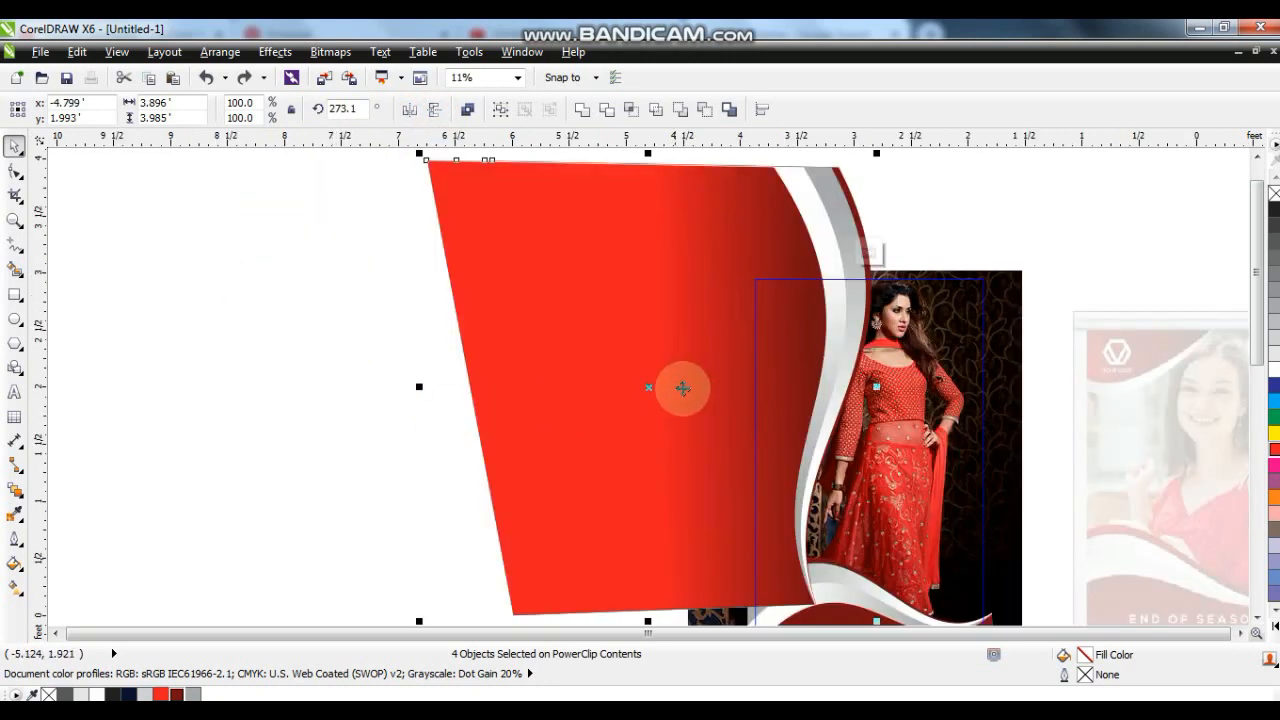
pyautogui.moveTo(673, 385); pyautogui.dragTo(687, 384)
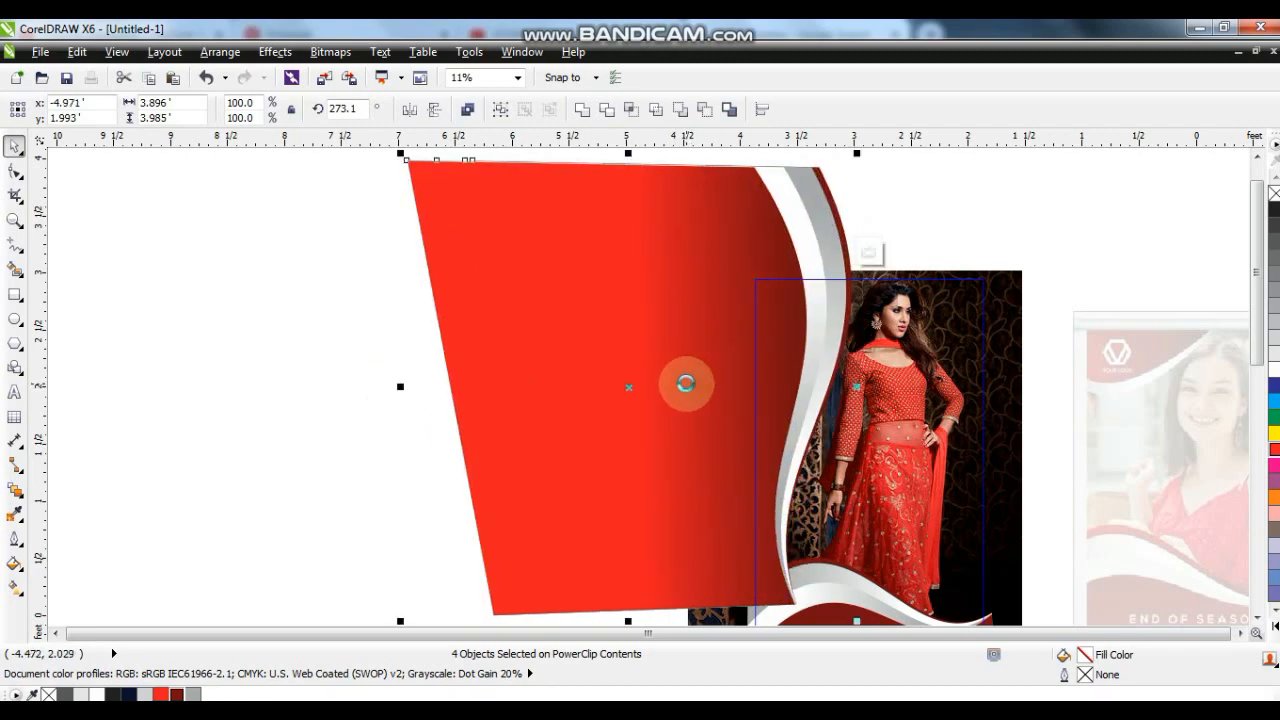
pyautogui.rightClick(743, 366)
pyautogui.click(798, 88)
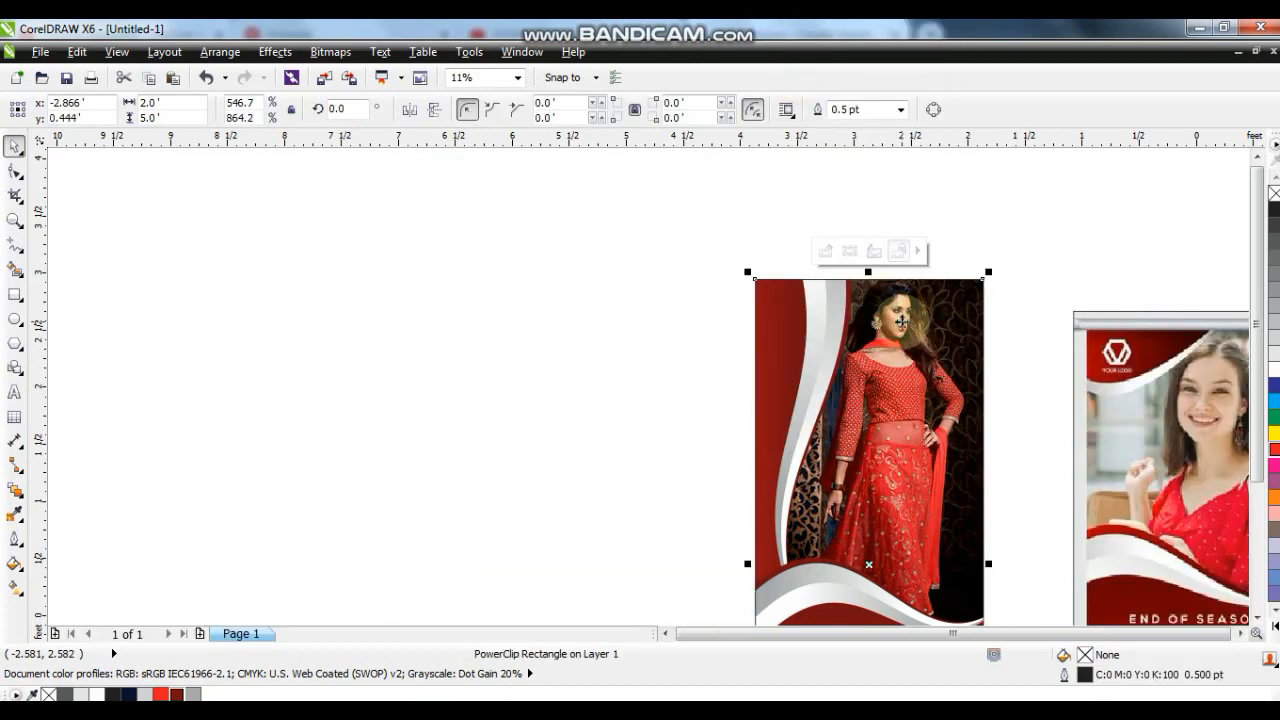
pyautogui.scroll(-1, 437, 378)
pyautogui.click(437, 378)
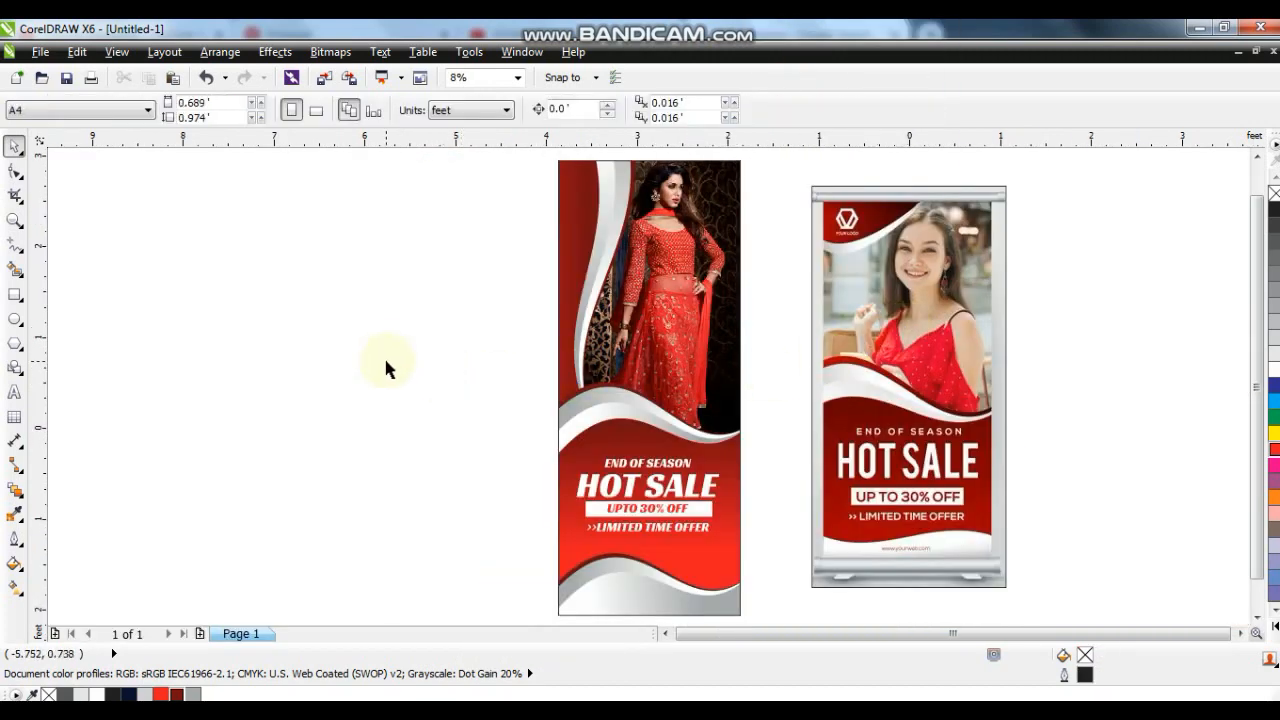
# - Draw a circle about 0.655 feet across over the vertical wave beside the model and fill it light grey
pyautogui.click(14, 220)
pyautogui.moveTo(526, 159); pyautogui.dragTo(970, 465)
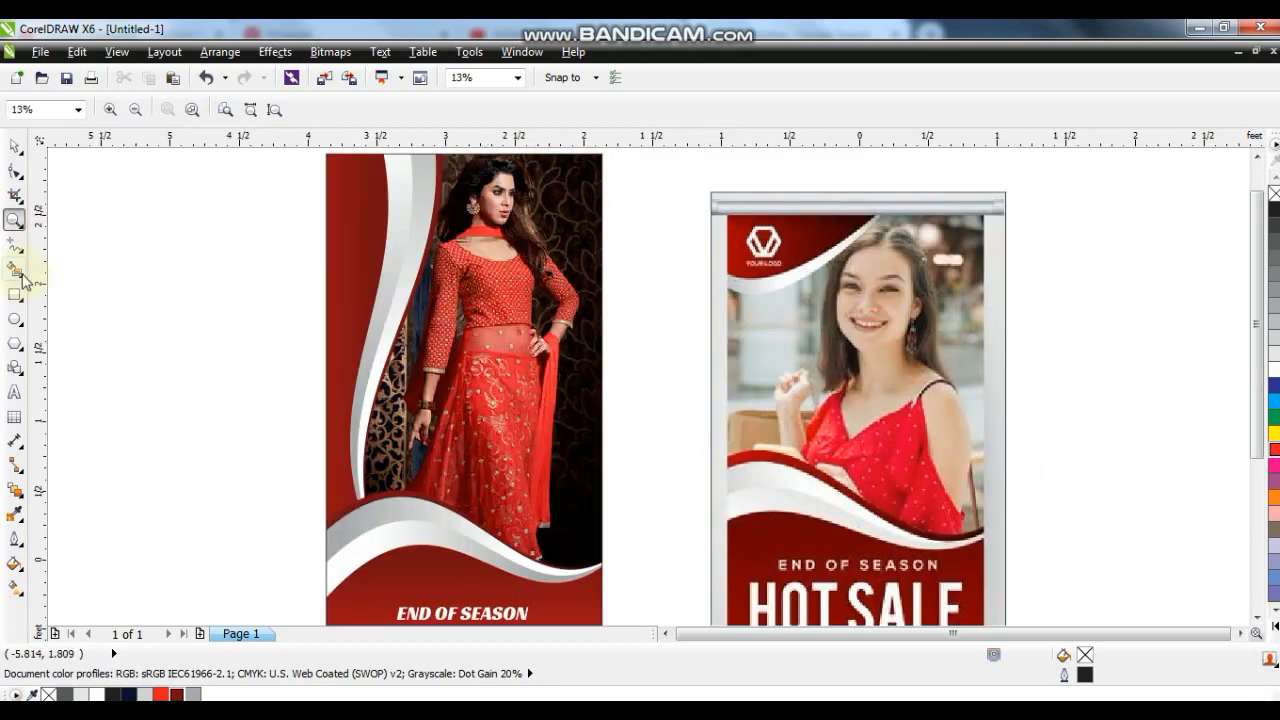
pyautogui.click(14, 318)
pyautogui.moveTo(357, 219); pyautogui.dragTo(440, 304)
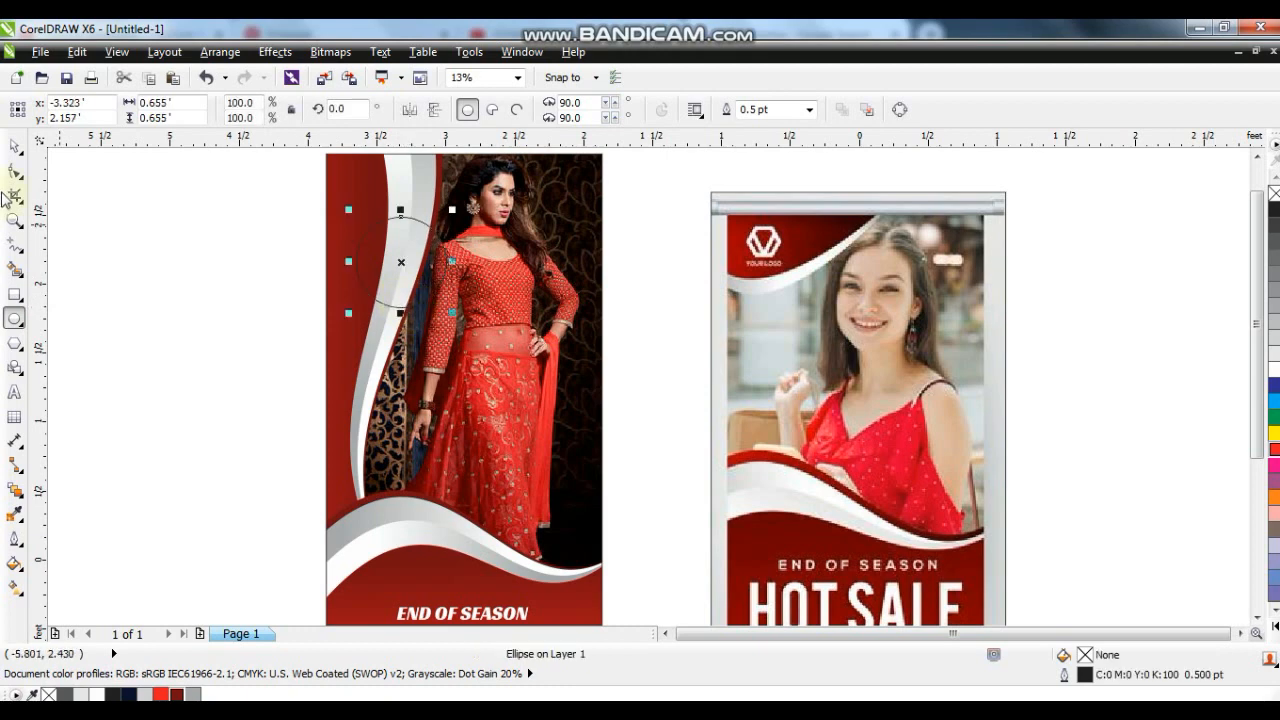
pyautogui.hotkey('shift', 'F2')
pyautogui.click(145, 694)
# - Make two smaller concentric copies of the circle and fill the innermost with a vertical gradient from dark red to bright red
pyautogui.moveTo(884, 157); pyautogui.dragTo(863, 173)
pyautogui.rightClick(874, 165)
pyautogui.rightClick(863, 173)
pyautogui.click(176, 694)
pyautogui.press('g')
pyautogui.moveTo(592, 582); pyautogui.dragTo(612, 328)
pyautogui.click(1274, 449)
# - Fill the middle circle of the badge with white
pyautogui.click(15, 147)
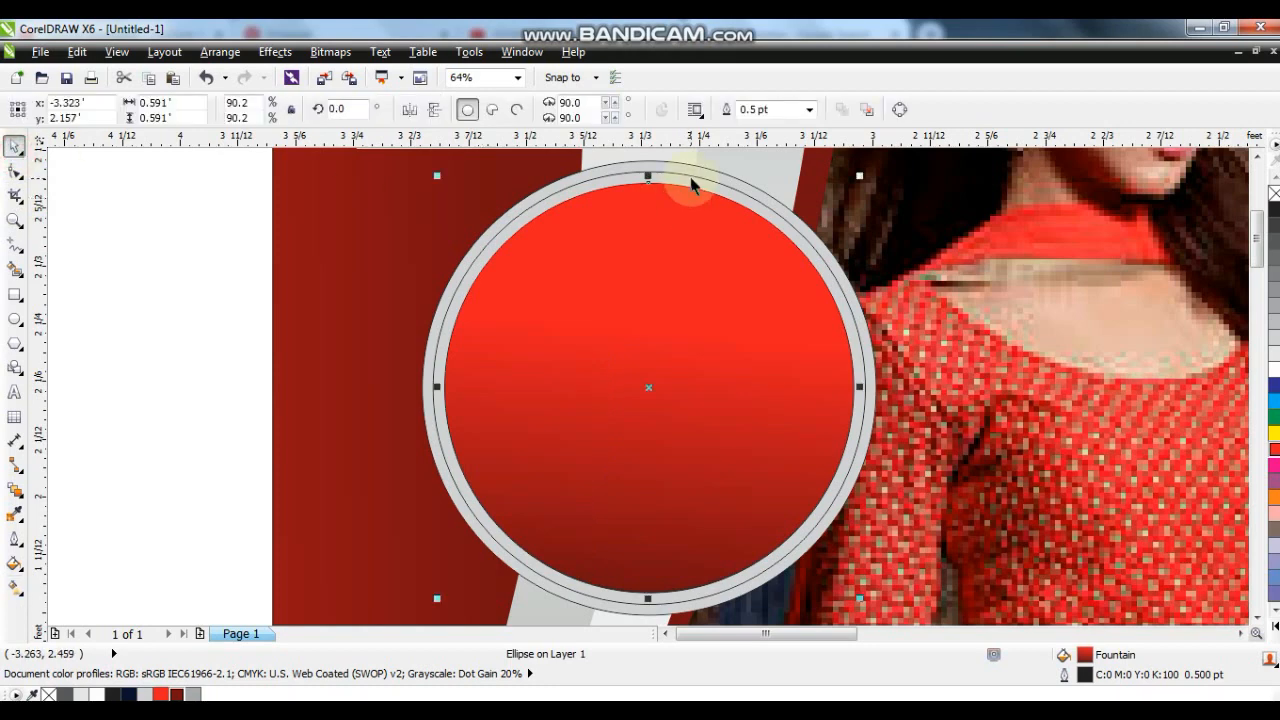
pyautogui.click(1273, 370)
pyautogui.click(932, 300)
pyautogui.press('F4')
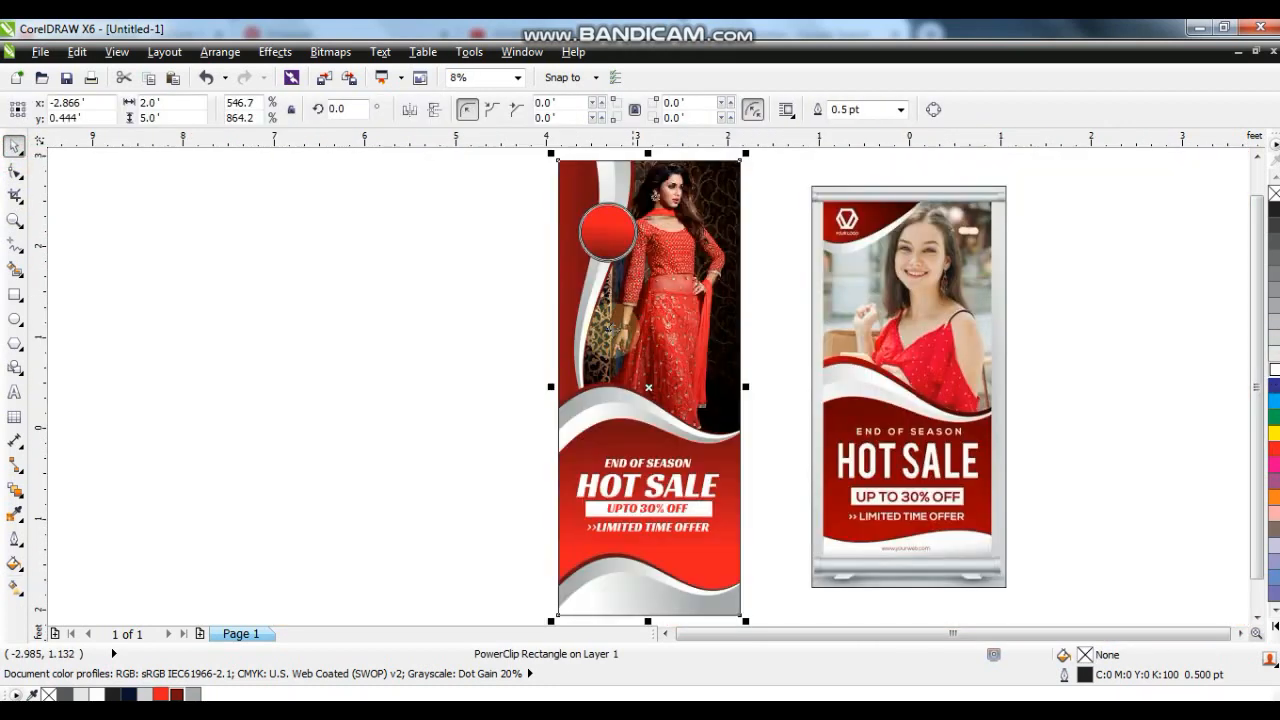
# - Remove the outlines from all three badge circles
pyautogui.click(416, 168)
pyautogui.moveTo(423, 176); pyautogui.dragTo(659, 292)
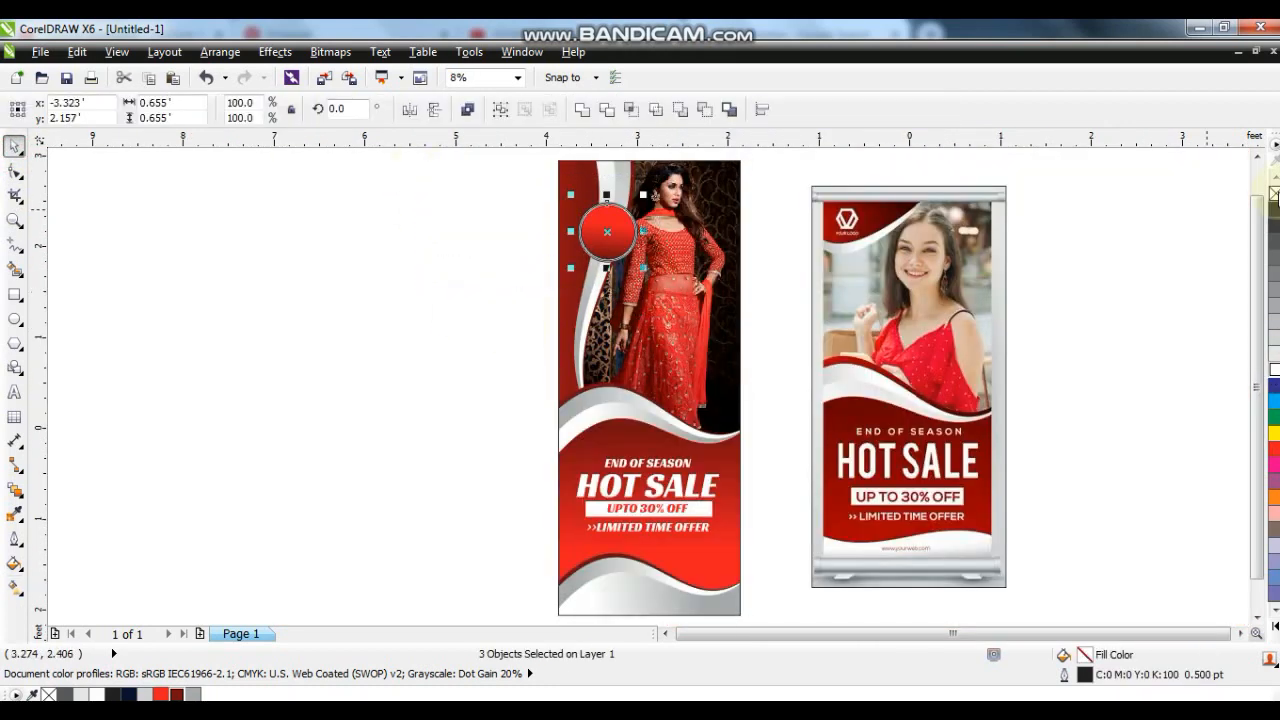
pyautogui.rightClick(1274, 194)
pyautogui.click(1105, 240)
# - Enlarge the three badge circles together to about 0.705 feet
pyautogui.moveTo(445, 201); pyautogui.dragTo(661, 289)
pyautogui.moveTo(607, 232); pyautogui.dragTo(596, 298)
pyautogui.hotkey('ctrl', 'z')
pyautogui.moveTo(570, 195); pyautogui.dragTo(565, 190)
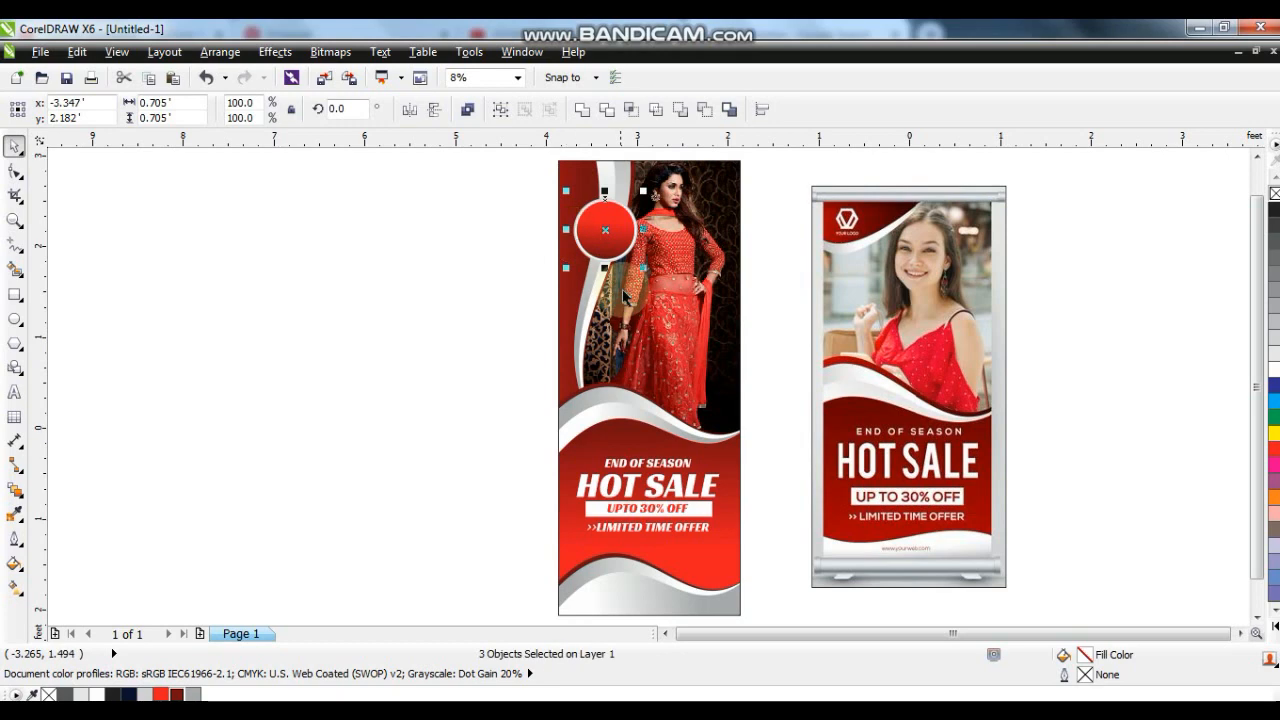
# - Delete the reference banner image beside the design
pyautogui.click(970, 361)
pyautogui.press('Delete')
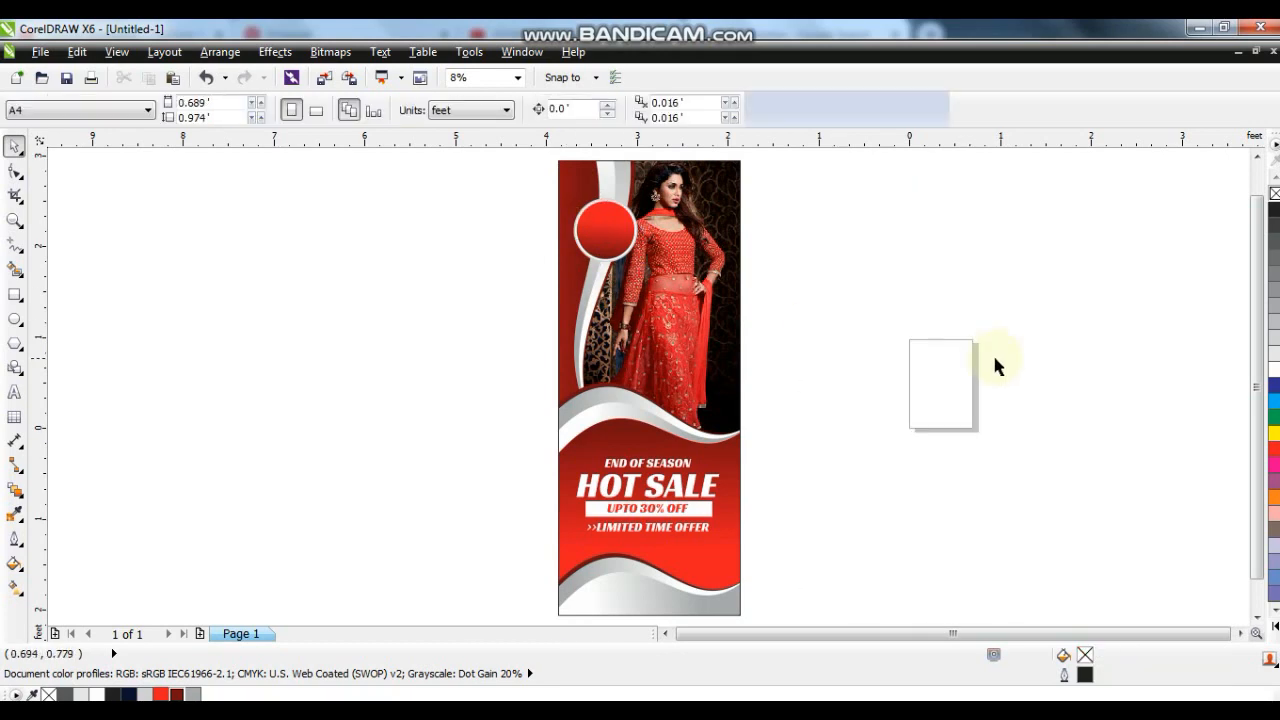
pyautogui.click(604, 345)
pyautogui.click(440, 347)
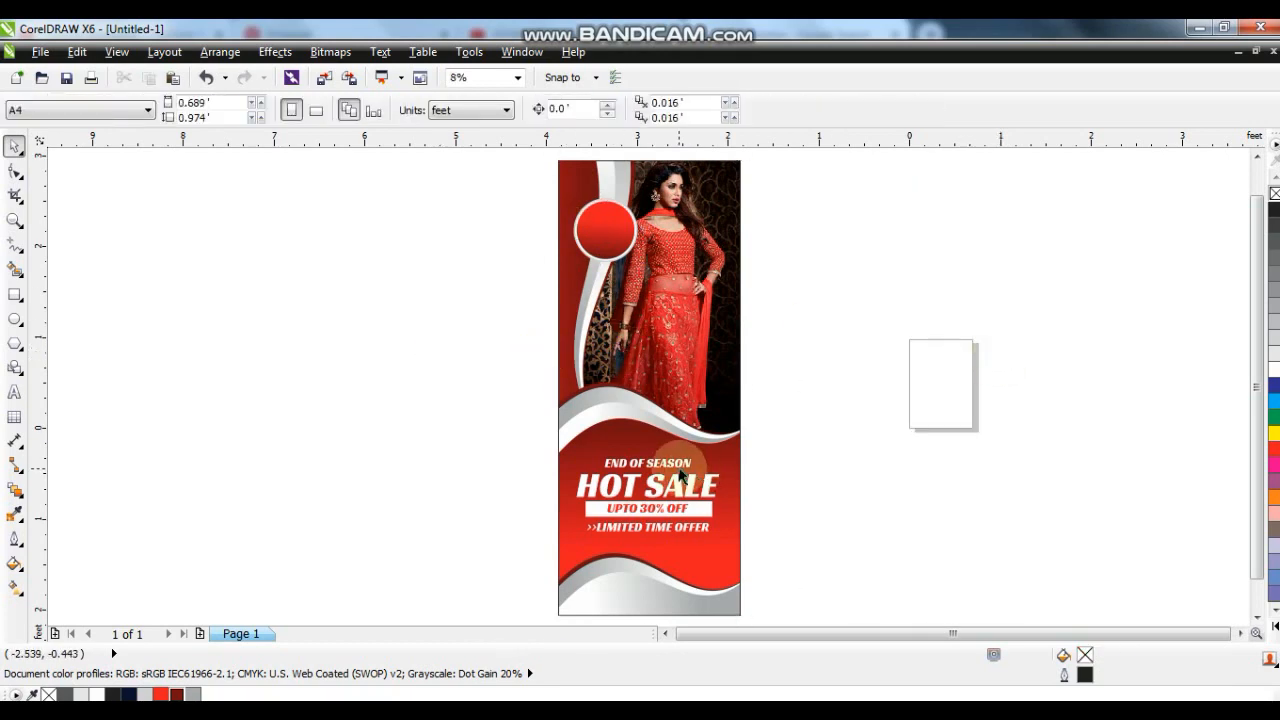
# - Copy the END OF SEASON line onto the badge and change the copy's text to Rajj Fabrics on two lines
pyautogui.moveTo(678, 467); pyautogui.dragTo(642, 232)
pyautogui.rightClick(642, 232)
pyautogui.scroll(3, 642, 232)
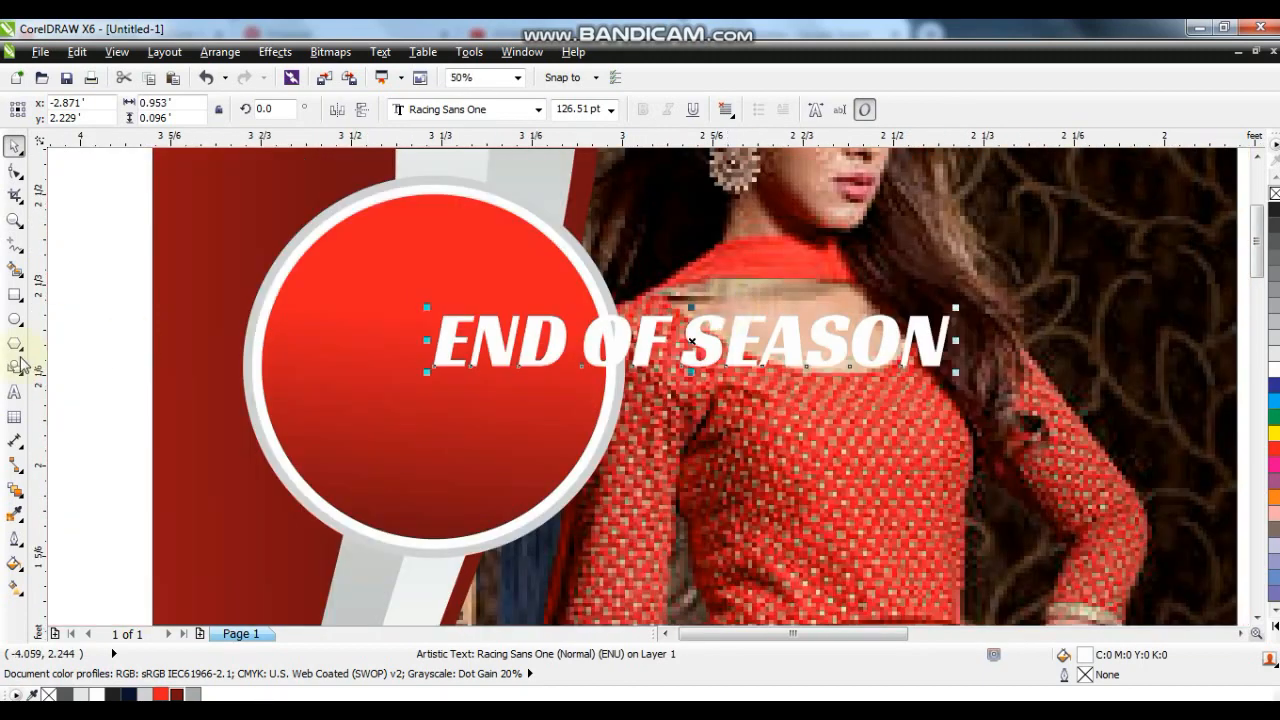
pyautogui.hotkey('ctrl', 'a')
pyautogui.write('Ra')
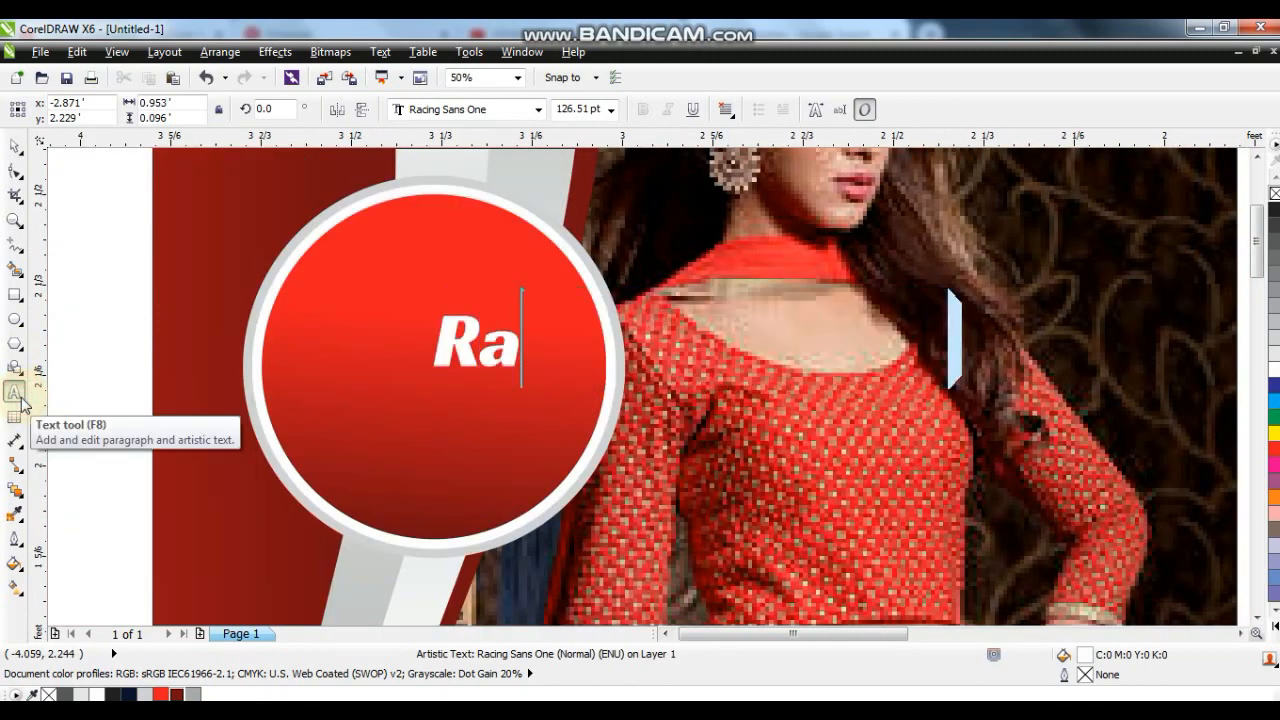
pyautogui.write('jj Fabrics')
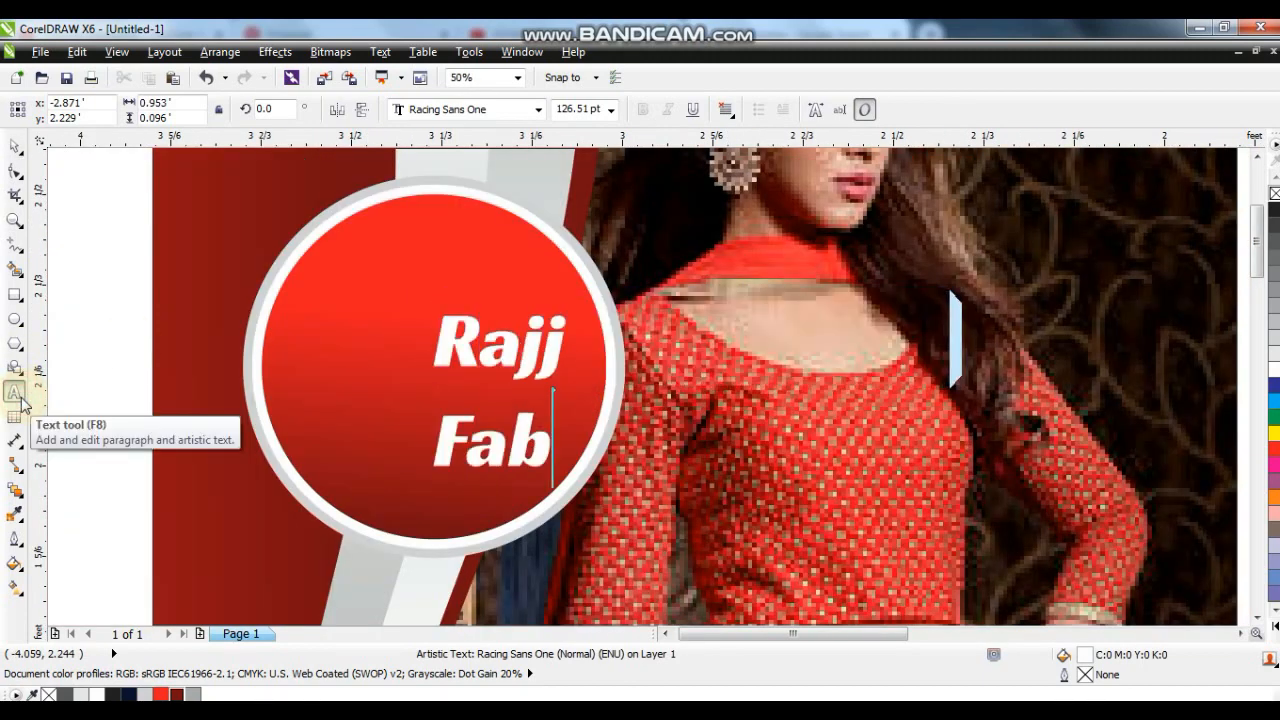
pyautogui.press('Escape')
pyautogui.click(15, 148)
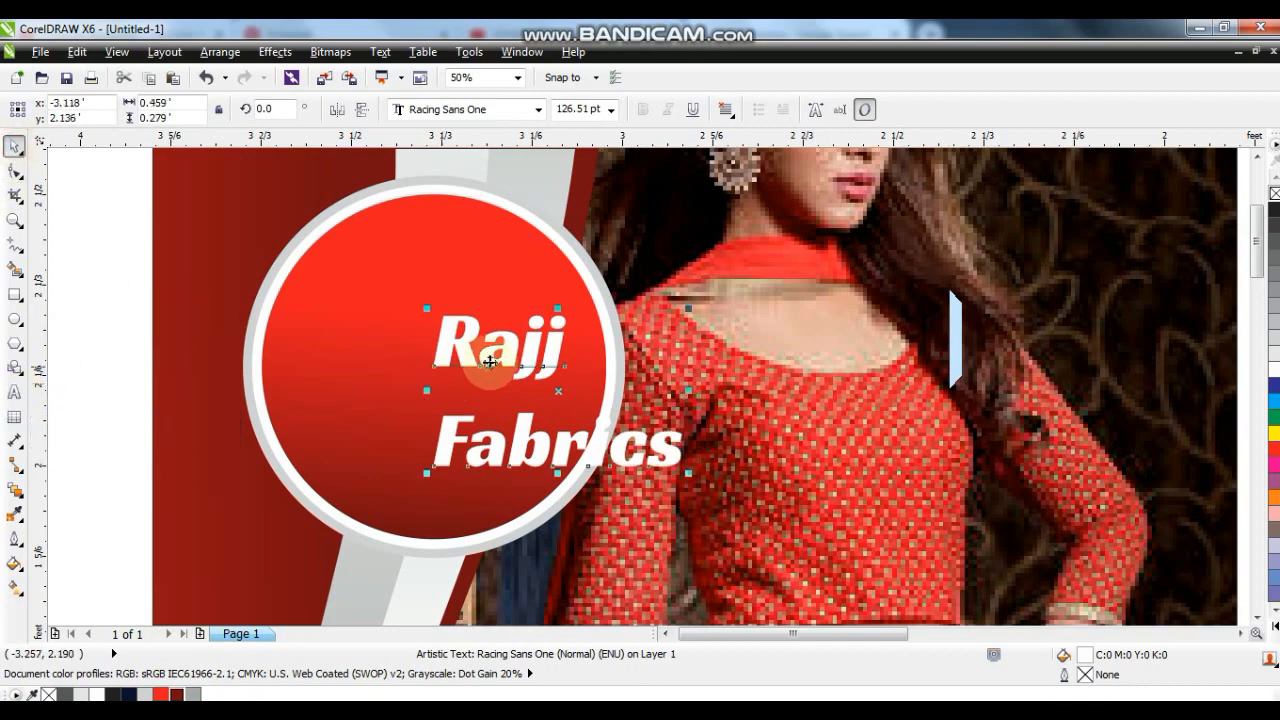
# - Move the Rajj Fabrics text inside the badge, split it into separate lines and set Rajj in Becker-Medium
pyautogui.moveTo(492, 365); pyautogui.dragTo(388, 345)
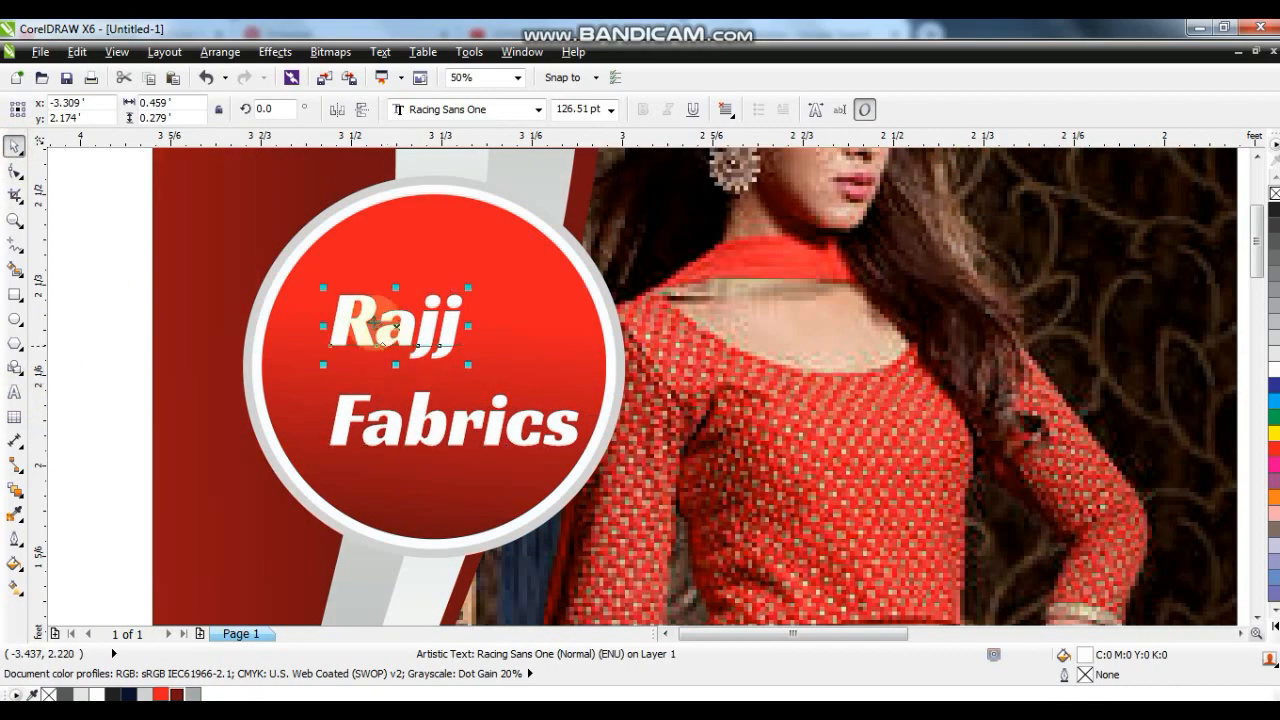
pyautogui.click(538, 109)
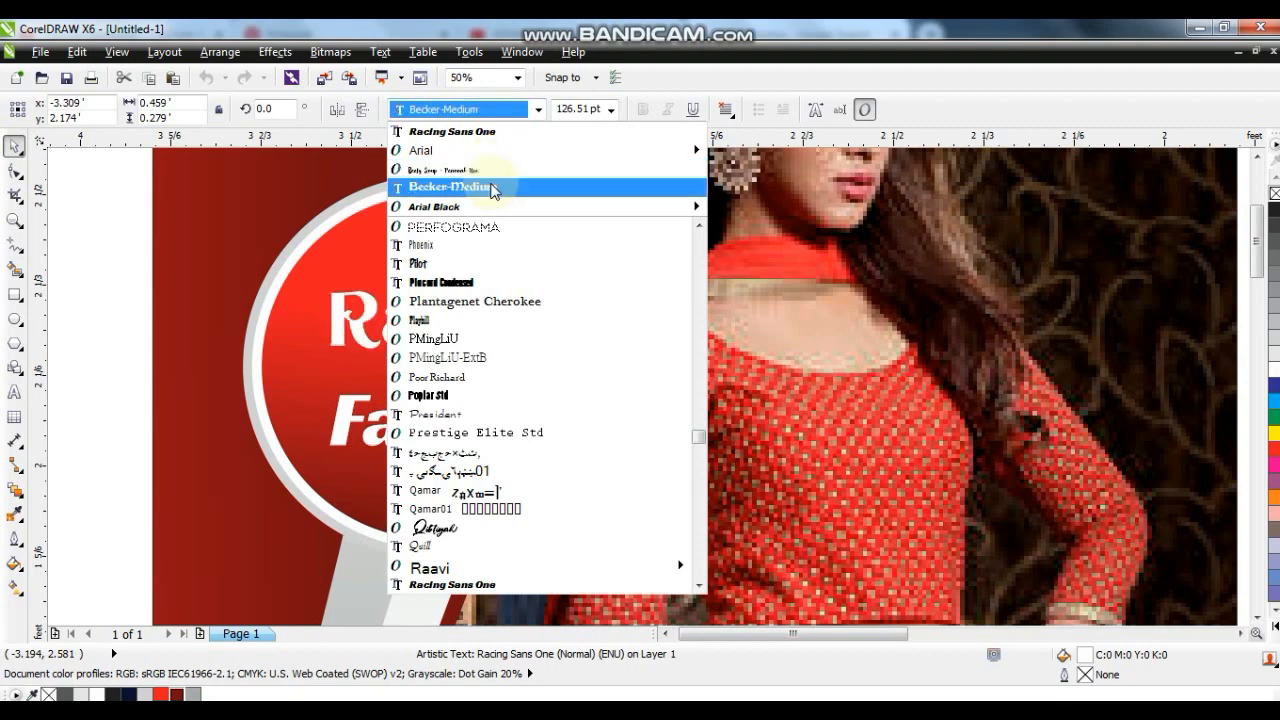
pyautogui.click(492, 190)
# - Place Fabrics directly under Rajj and shrink it to about 70.5 pt, tucked in before the letter tails
pyautogui.moveTo(464, 366); pyautogui.dragTo(484, 419)
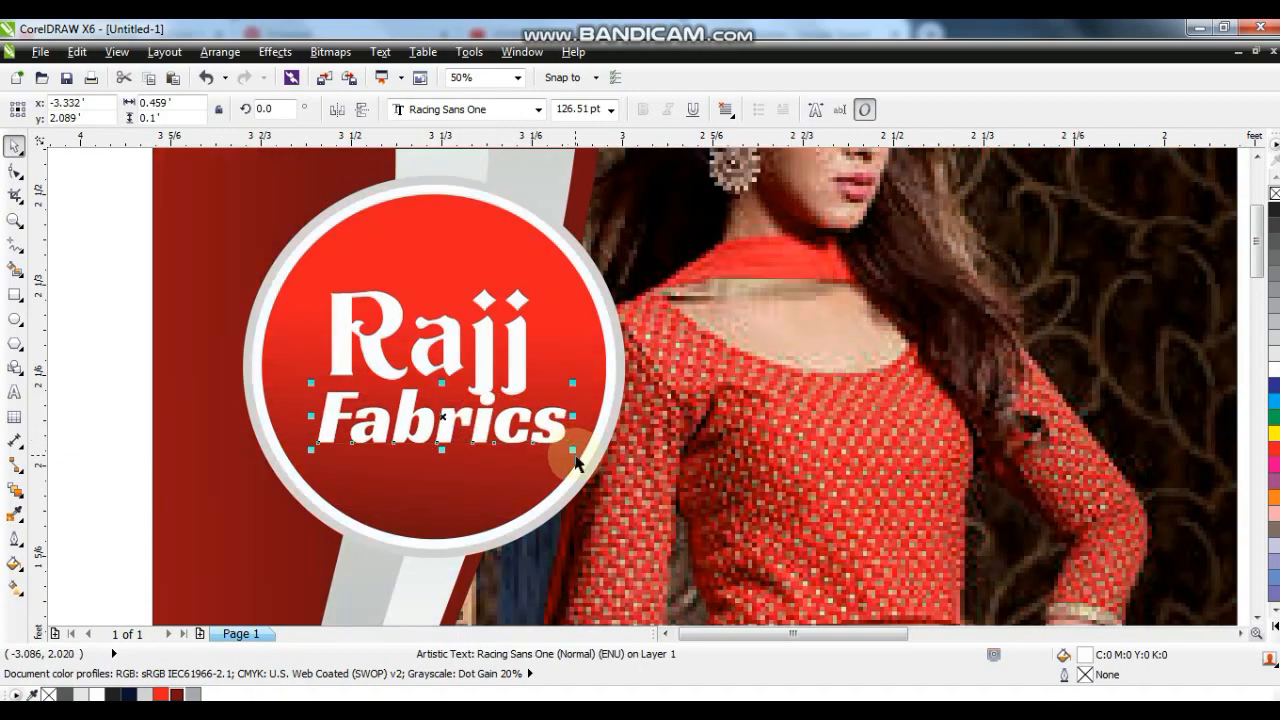
pyautogui.moveTo(571, 450); pyautogui.dragTo(436, 405)
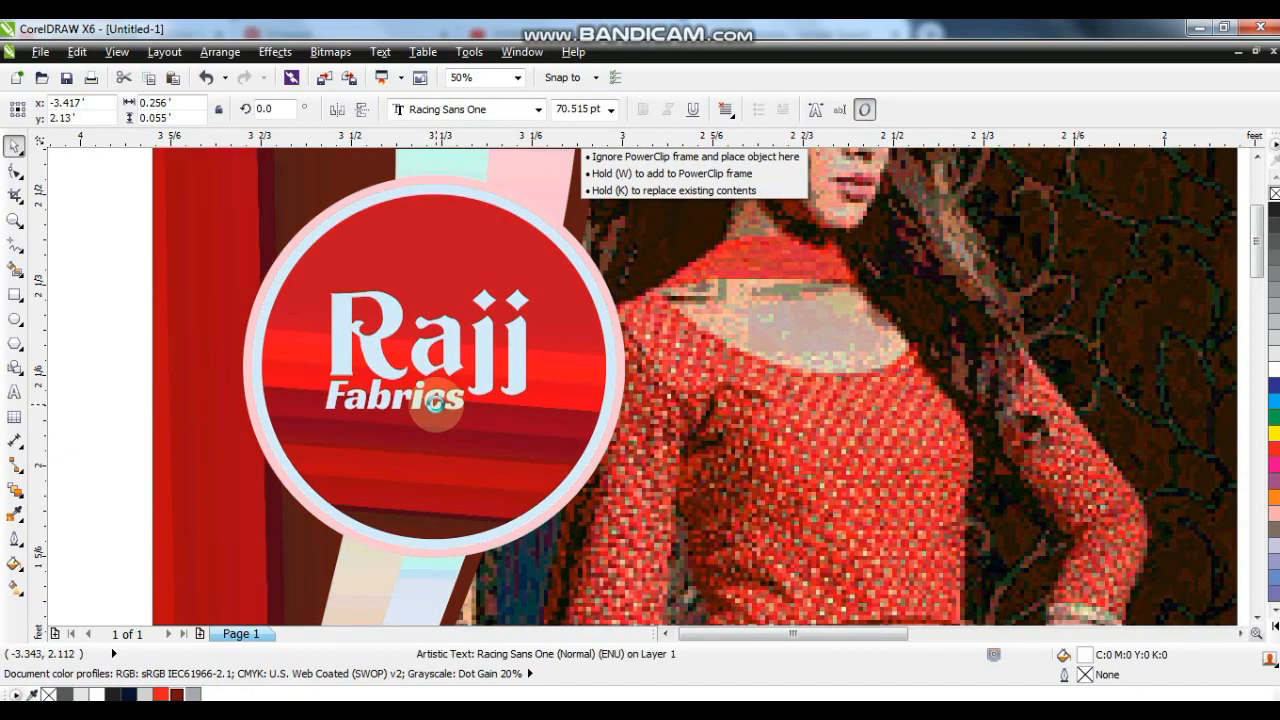
pyautogui.click(480, 378)
pyautogui.press('Escape')
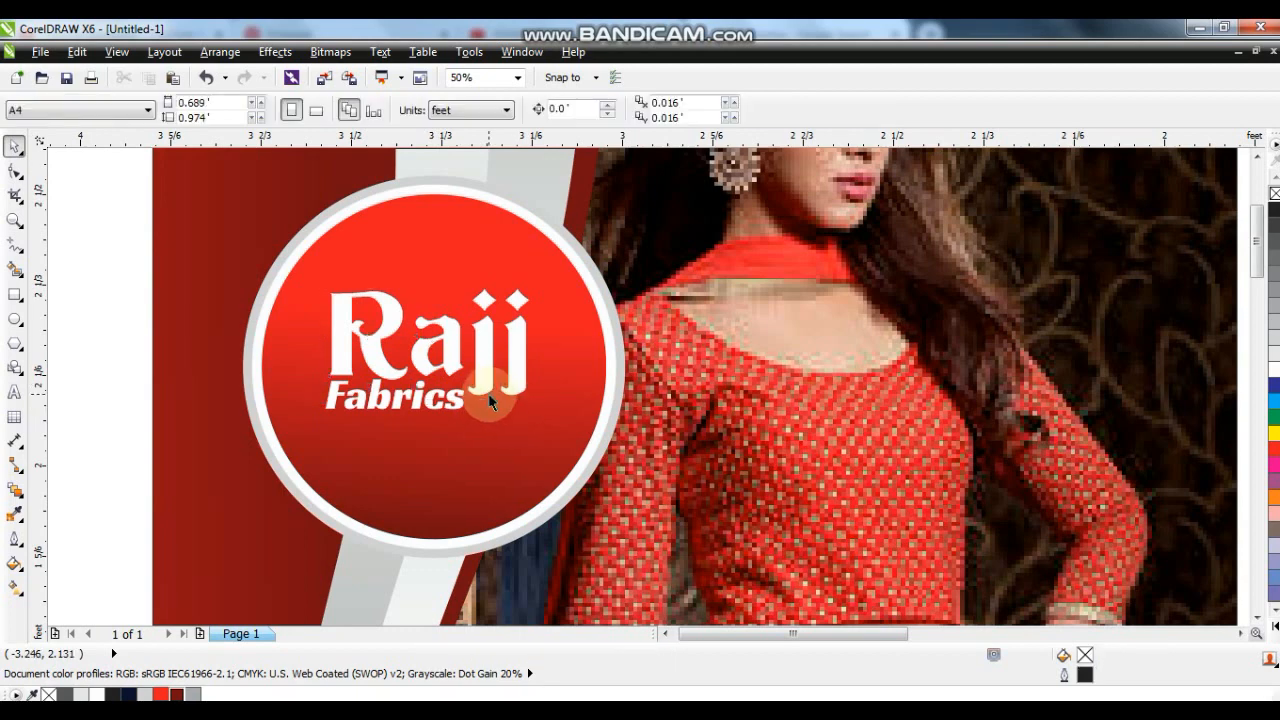
# - Enlarge the Rajj and Fabrics text together, group it and centre it within the badge
pyautogui.keyDown('shift'); pyautogui.click(531, 413); pyautogui.keyUp('shift')
pyautogui.moveTo(533, 406); pyautogui.dragTo(566, 432)
pyautogui.scroll(-1, 557, 423)
pyautogui.click(266, 318)
pyautogui.hotkey('ctrl', 'g')
pyautogui.click(560, 432)
pyautogui.hotkey('ctrl', 'z')
pyautogui.click(526, 403)
pyautogui.keyDown('shift'); pyautogui.click(550, 440); pyautogui.keyUp('shift')
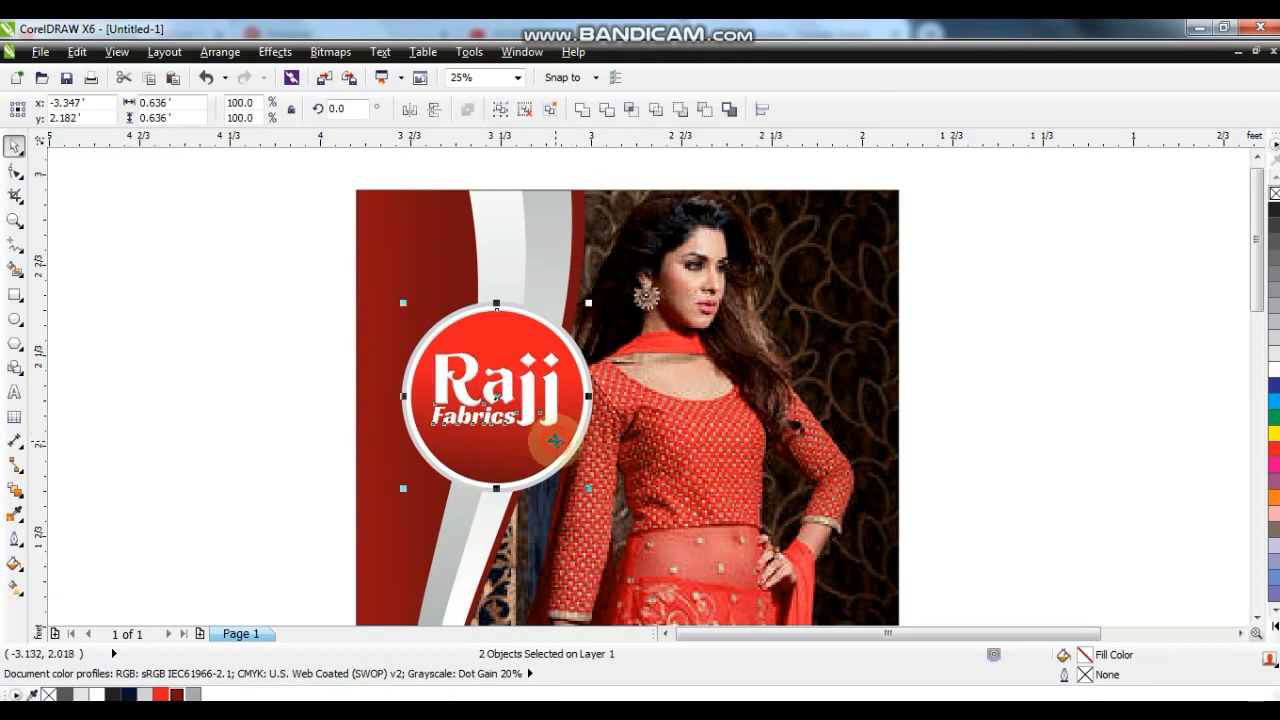
# - Select the whole banner design and check it in a full-screen preview
pyautogui.click(765, 410)
pyautogui.hotkey('shift', 'F2')
pyautogui.click(796, 387)
pyautogui.scroll(-1, 748, 470)
pyautogui.moveTo(754, 556); pyautogui.dragTo(598, 290)
pyautogui.press('F4')
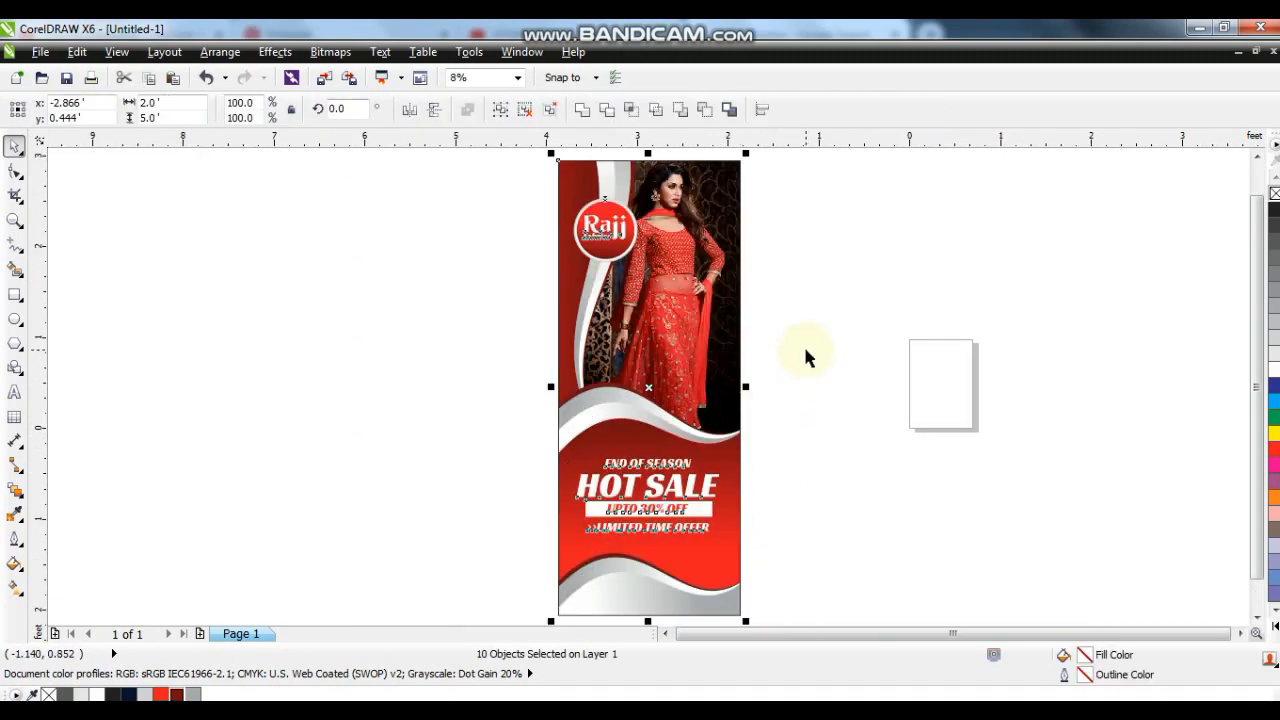
pyautogui.press('F9')
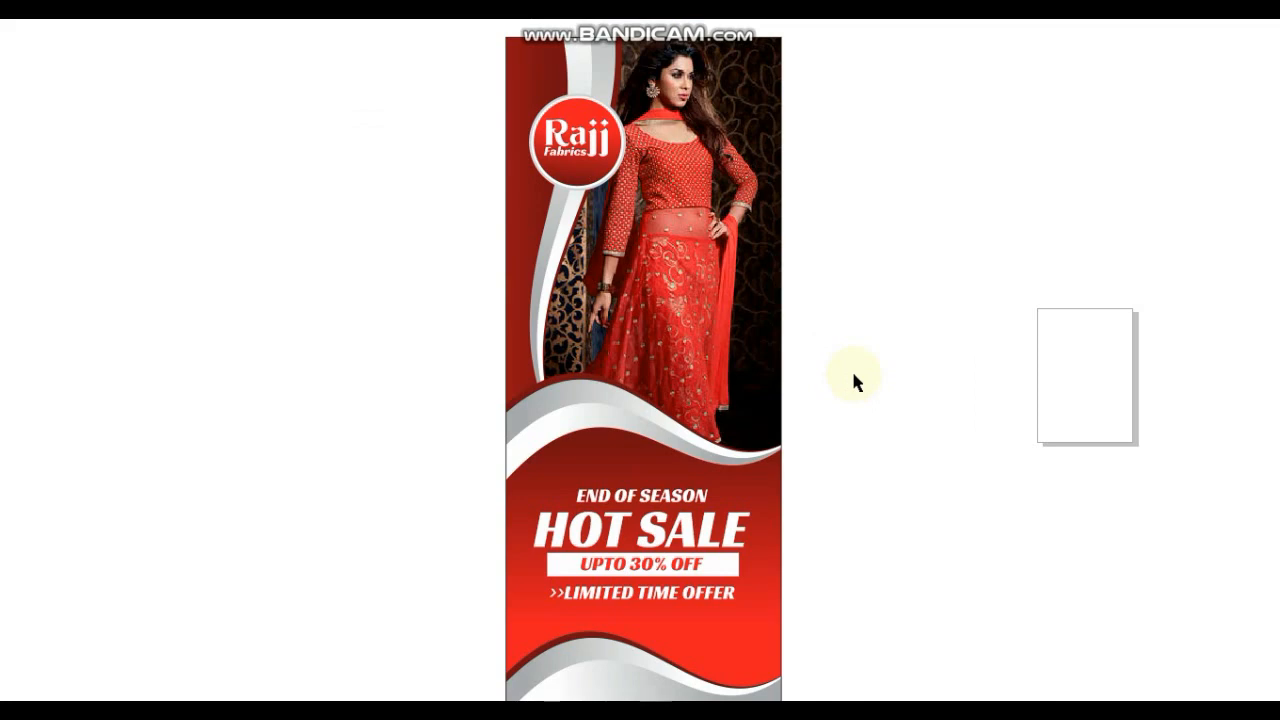
pyautogui.click(853, 377)
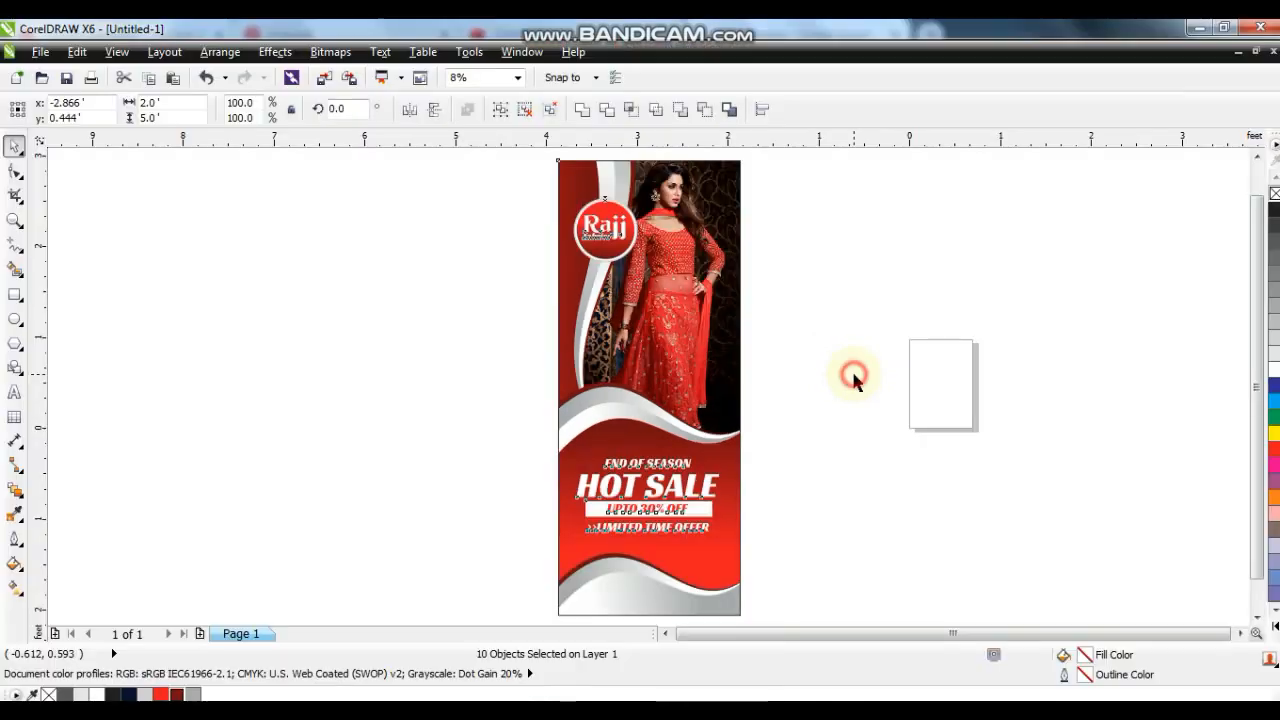